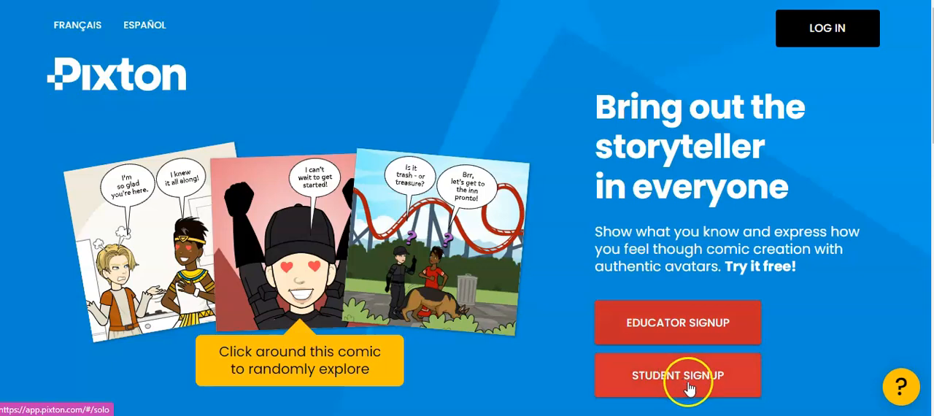
Log in to the educator account and look over the Resources, My Classrooms, My Comics and My Characters sections
{"action": "left_click", "coordinate": [815, 33]}
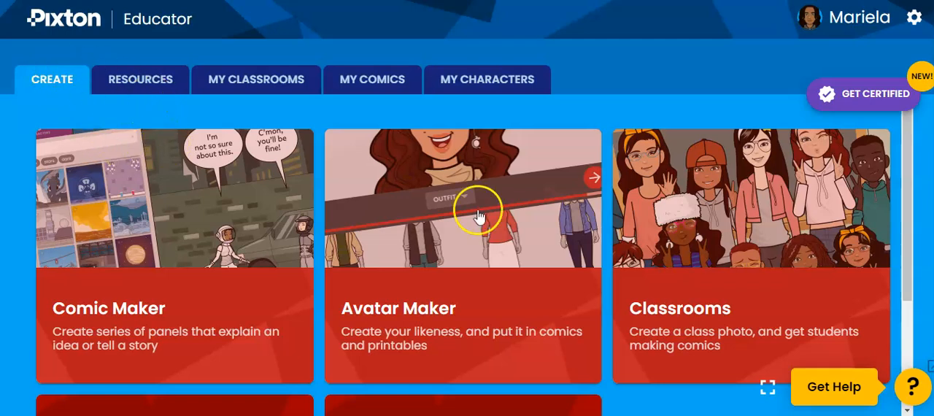
{"action": "left_click", "coordinate": [124, 77]}
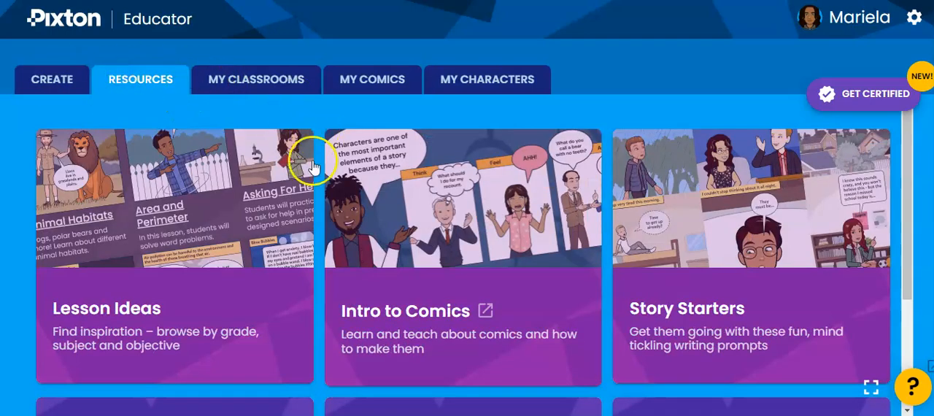
{"action": "left_click", "coordinate": [246, 80]}
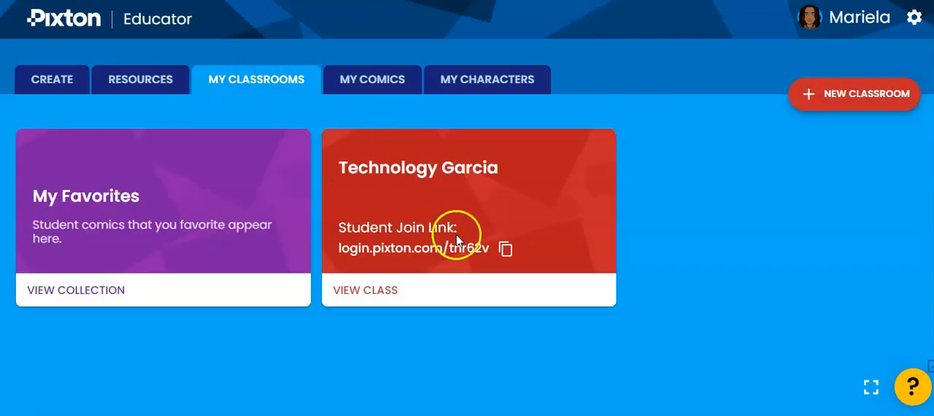
{"action": "left_click", "coordinate": [370, 77]}
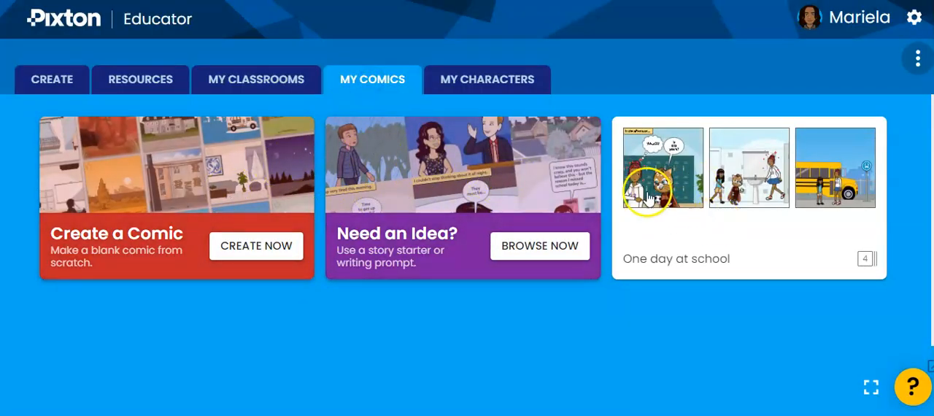
{"action": "left_click", "coordinate": [482, 81]}
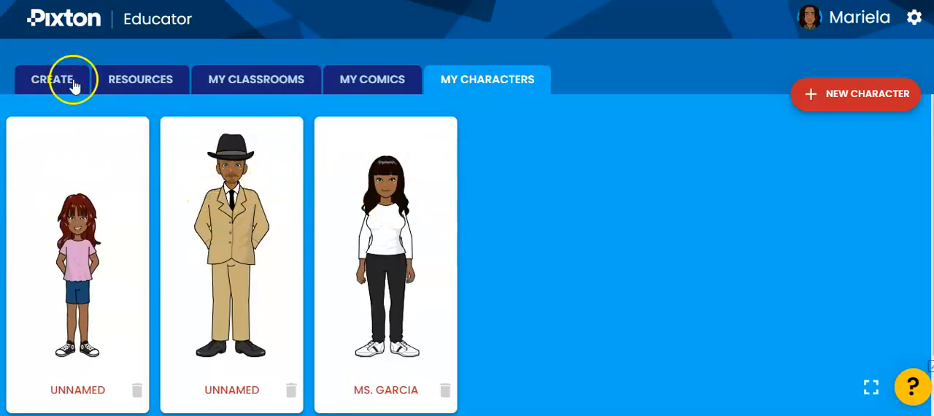
Look over the educator resources and open the Story Starters collection
{"action": "left_click", "coordinate": [115, 84]}
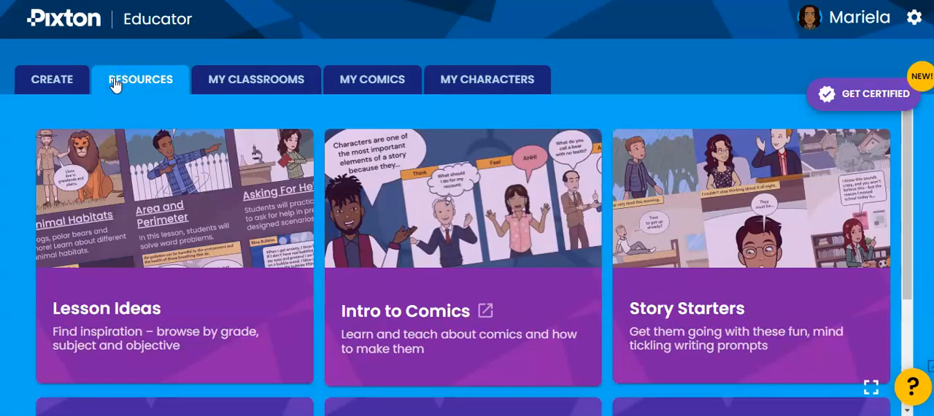
{"action": "scroll", "coordinate": [233, 202], "scroll_direction": "down", "scroll_amount": 1}
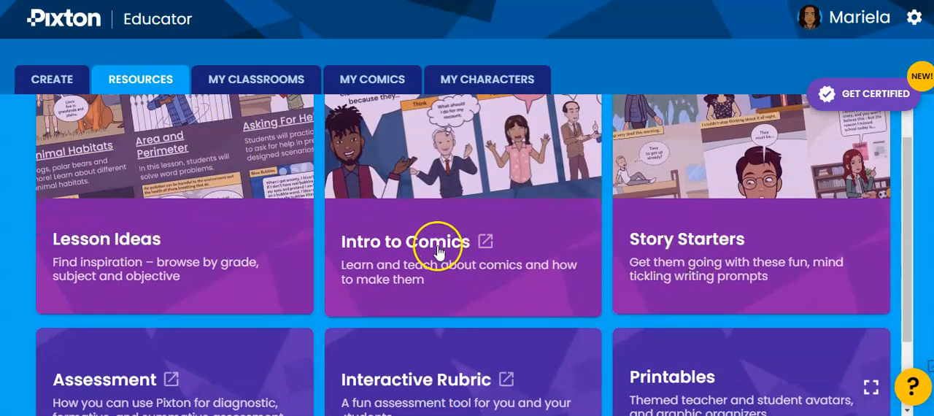
{"action": "scroll", "coordinate": [438, 252], "scroll_direction": "down", "scroll_amount": 1}
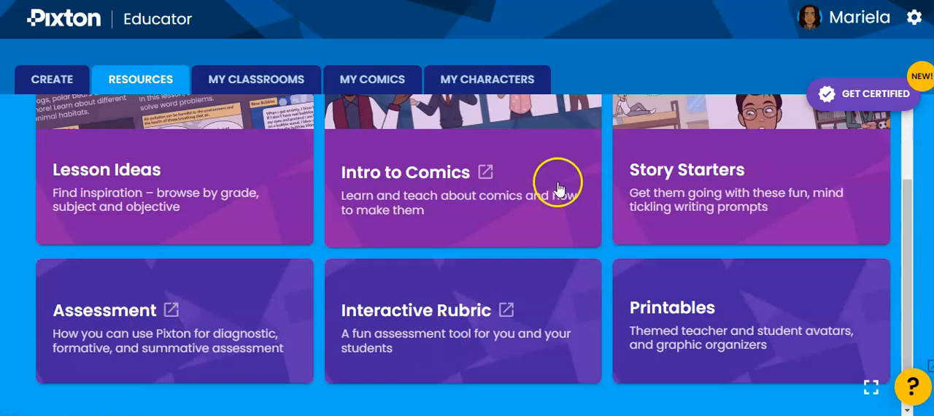
{"action": "left_click", "coordinate": [704, 182]}
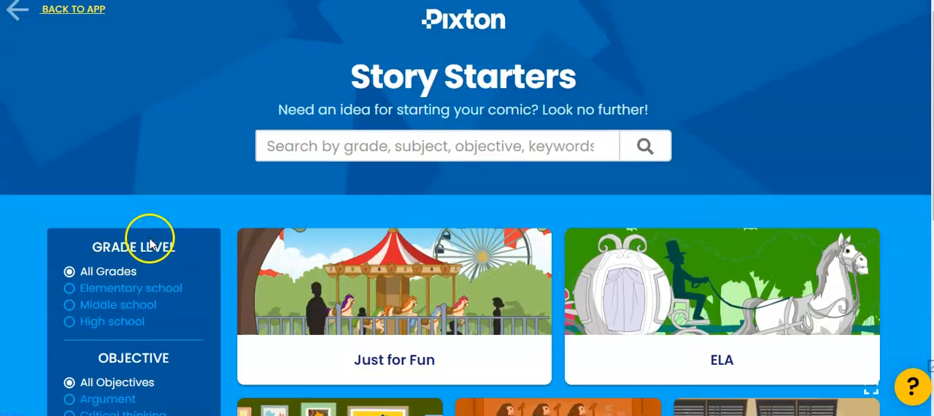
Filter the story starters to Elementary school and browse the objectives, subjects and prompts
{"action": "scroll", "coordinate": [124, 183], "scroll_direction": "down", "scroll_amount": 2}
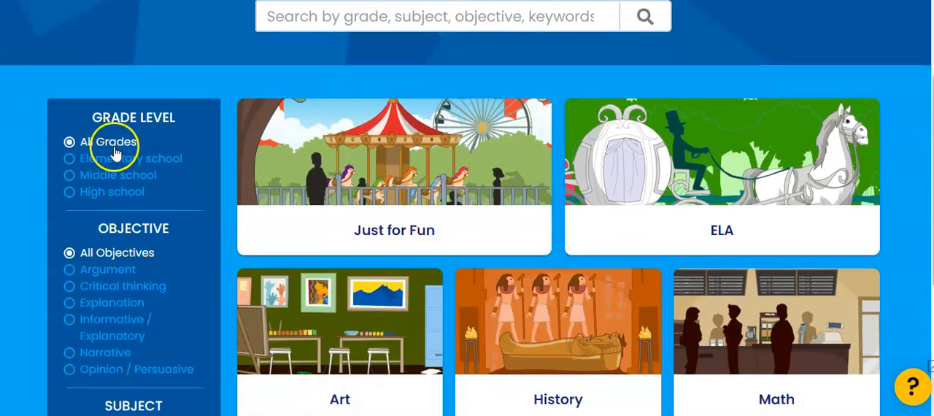
{"action": "left_click", "coordinate": [159, 161]}
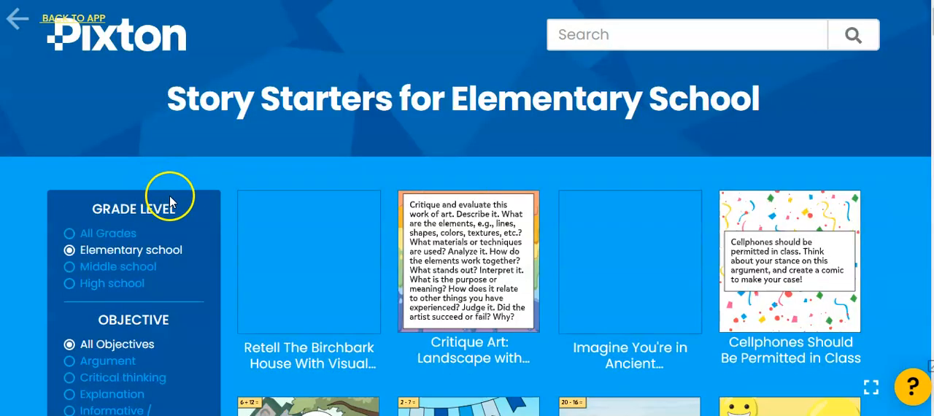
{"action": "scroll", "coordinate": [166, 197], "scroll_direction": "down", "scroll_amount": 3}
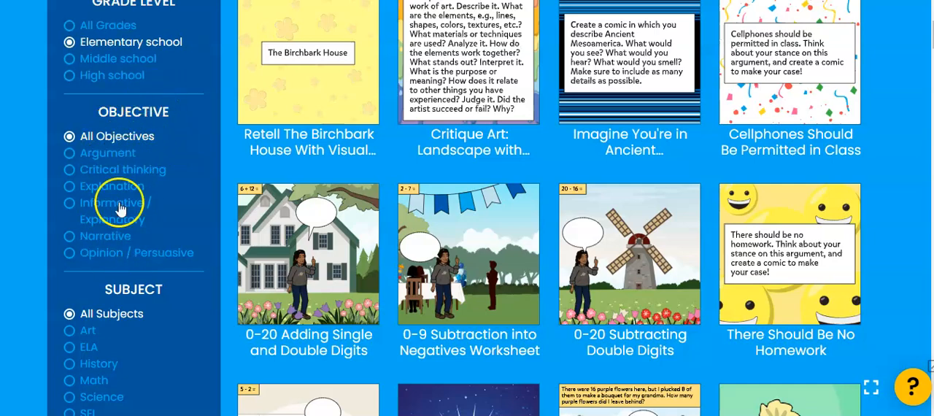
{"action": "scroll", "coordinate": [148, 247], "scroll_direction": "down", "scroll_amount": 2}
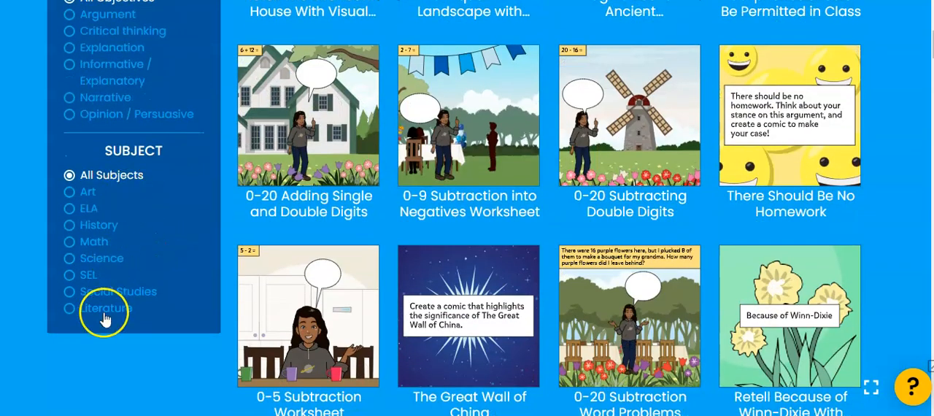
{"action": "scroll", "coordinate": [198, 263], "scroll_direction": "up", "scroll_amount": 4}
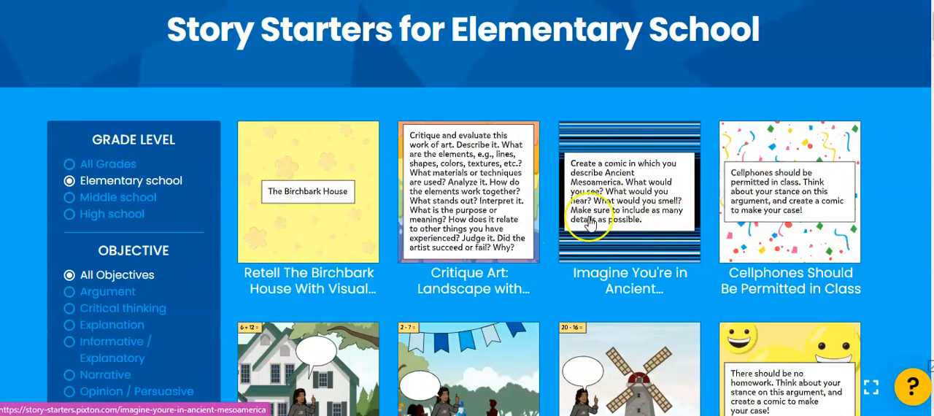
{"action": "scroll", "coordinate": [504, 201], "scroll_direction": "down", "scroll_amount": 1}
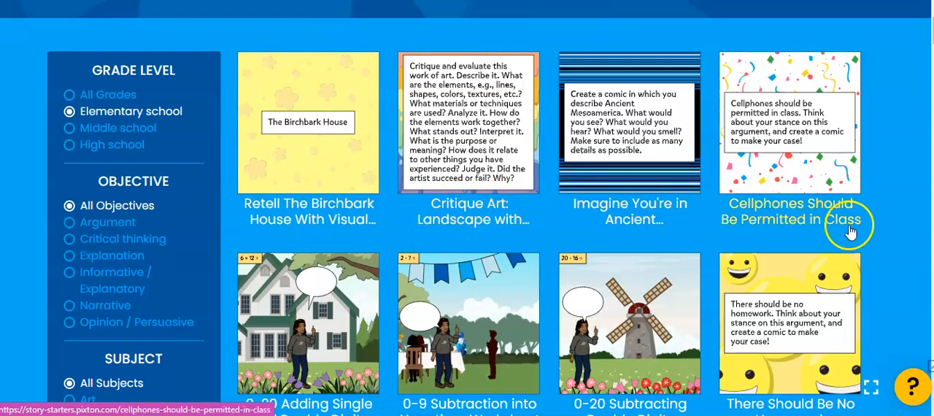
{"action": "scroll", "coordinate": [750, 212], "scroll_direction": "down", "scroll_amount": 1}
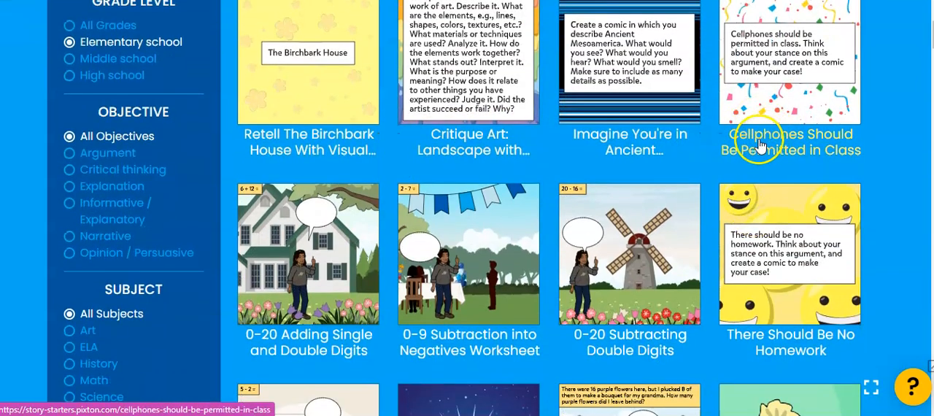
Open the "Cellphones Should Be Permitted in Class" story starter and read through its comic panels
{"action": "left_click", "coordinate": [759, 146]}
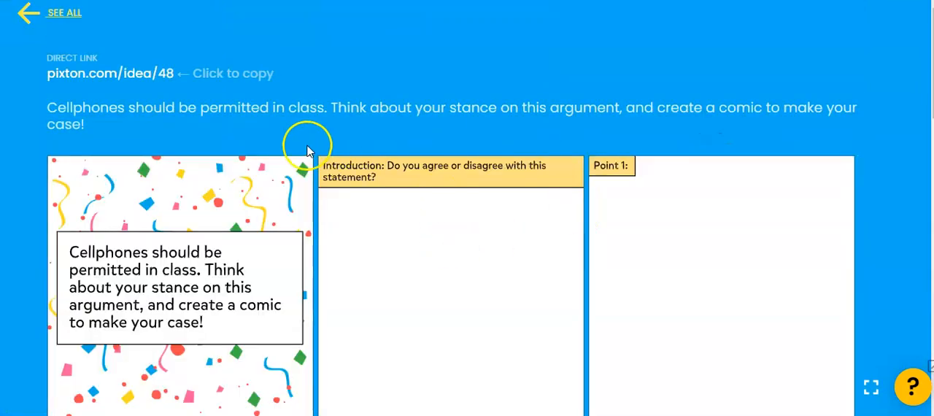
{"action": "scroll", "coordinate": [317, 137], "scroll_direction": "down", "scroll_amount": 1}
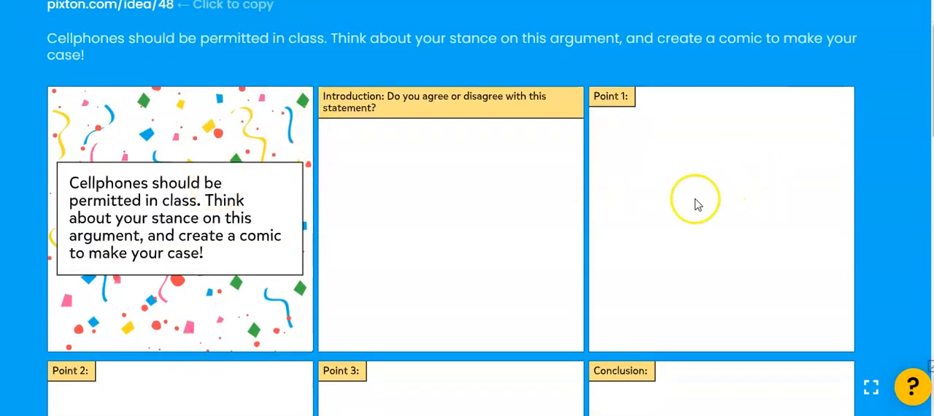
{"action": "scroll", "coordinate": [414, 237], "scroll_direction": "down", "scroll_amount": 3}
{"action": "scroll", "coordinate": [463, 243], "scroll_direction": "down", "scroll_amount": 9}
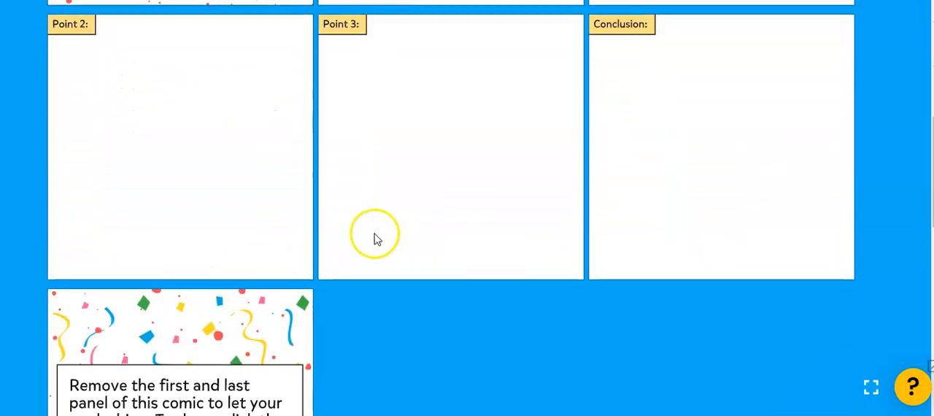
{"action": "scroll", "coordinate": [208, 256], "scroll_direction": "up", "scroll_amount": 3}
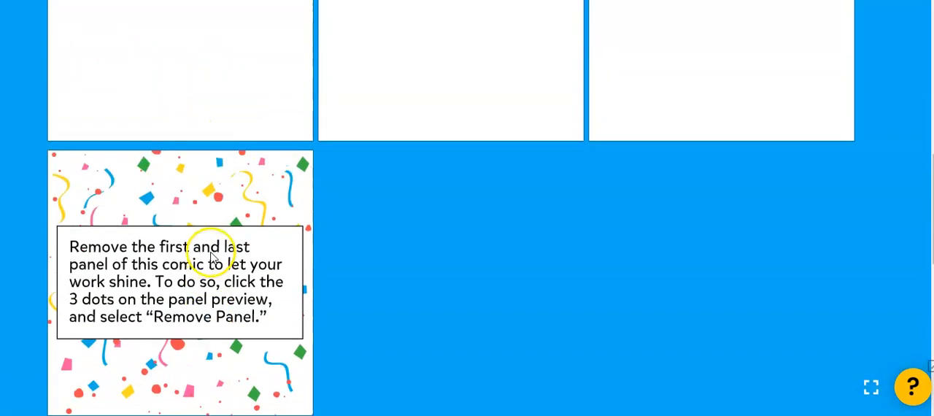
{"action": "scroll", "coordinate": [183, 265], "scroll_direction": "down", "scroll_amount": 3}
{"action": "scroll", "coordinate": [254, 210], "scroll_direction": "up", "scroll_amount": 5}
{"action": "scroll", "coordinate": [251, 206], "scroll_direction": "up", "scroll_amount": 6}
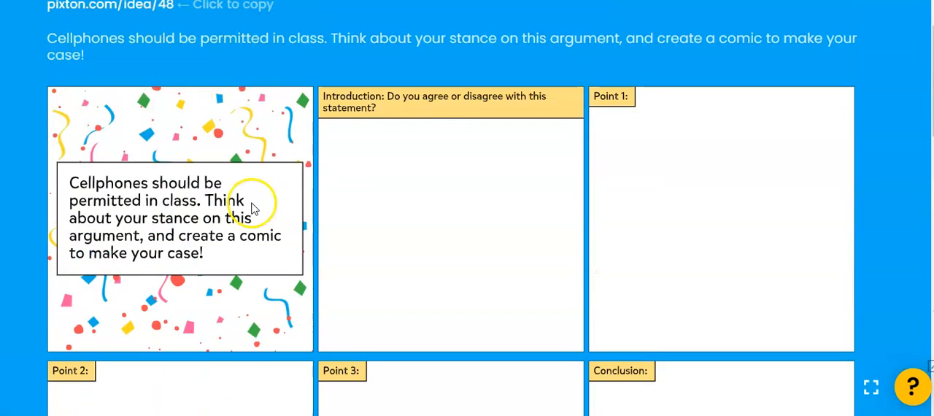
Return to all story starters and browse the prompts in the Just for Fun category
{"action": "left_click", "coordinate": [50, 17]}
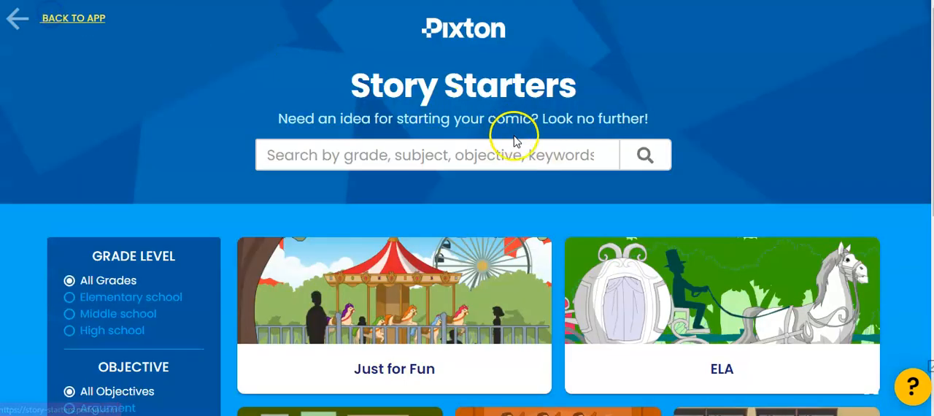
{"action": "scroll", "coordinate": [500, 230], "scroll_direction": "down", "scroll_amount": 2}
{"action": "left_click", "coordinate": [374, 232]}
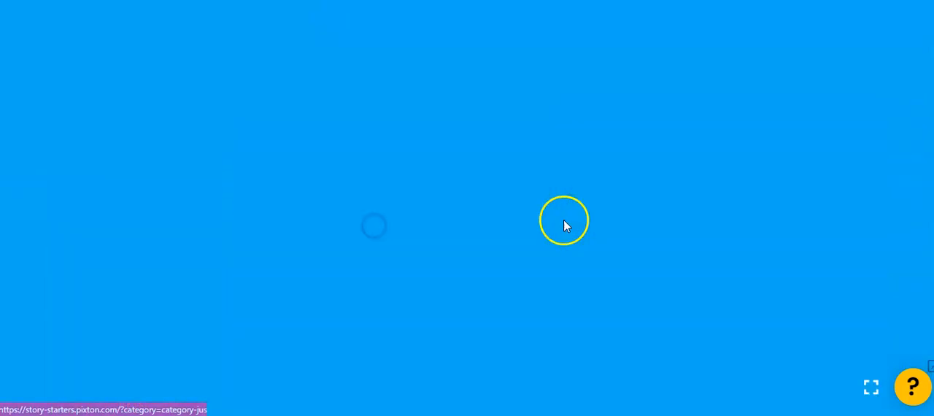
{"action": "scroll", "coordinate": [569, 219], "scroll_direction": "down", "scroll_amount": 2}
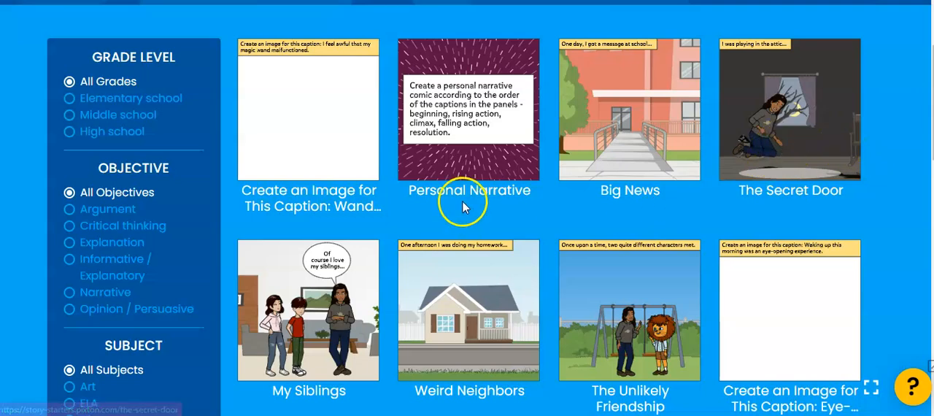
{"action": "scroll", "coordinate": [355, 249], "scroll_direction": "down", "scroll_amount": 2}
{"action": "scroll", "coordinate": [551, 244], "scroll_direction": "down", "scroll_amount": 2}
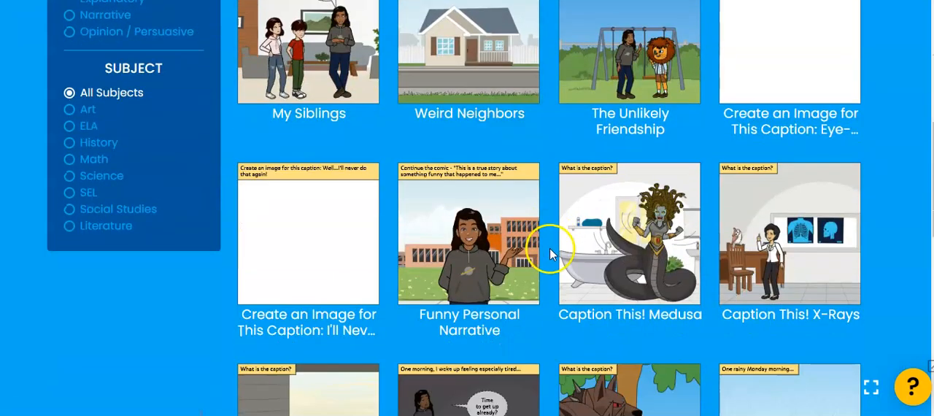
{"action": "scroll", "coordinate": [380, 260], "scroll_direction": "down", "scroll_amount": 2}
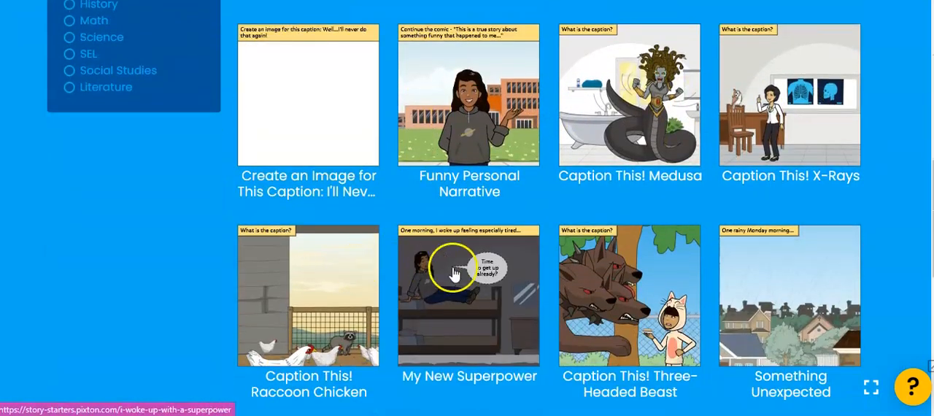
{"action": "scroll", "coordinate": [302, 204], "scroll_direction": "up", "scroll_amount": 6}
Leave the story starters for the educator app and open Lesson Ideas from the resources
{"action": "key", "text": "alt+Left"}
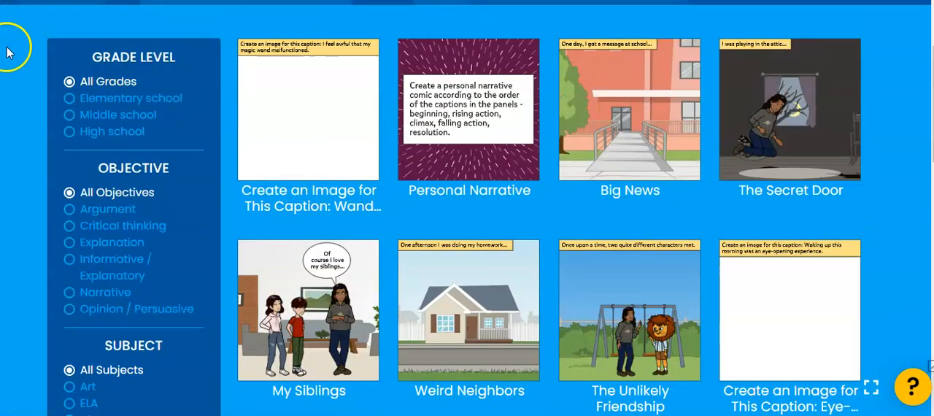
{"action": "scroll", "coordinate": [102, 90], "scroll_direction": "up", "scroll_amount": 1}
{"action": "left_click", "coordinate": [60, 20]}
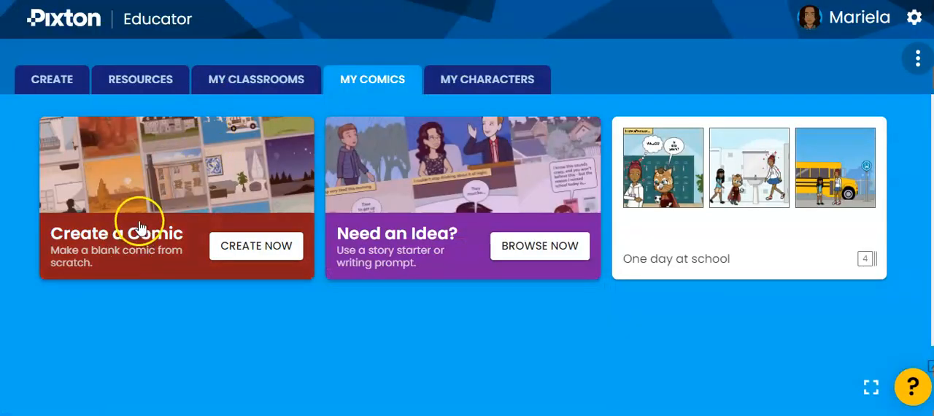
{"action": "left_click", "coordinate": [125, 86]}
{"action": "scroll", "coordinate": [416, 259], "scroll_direction": "down", "scroll_amount": 1}
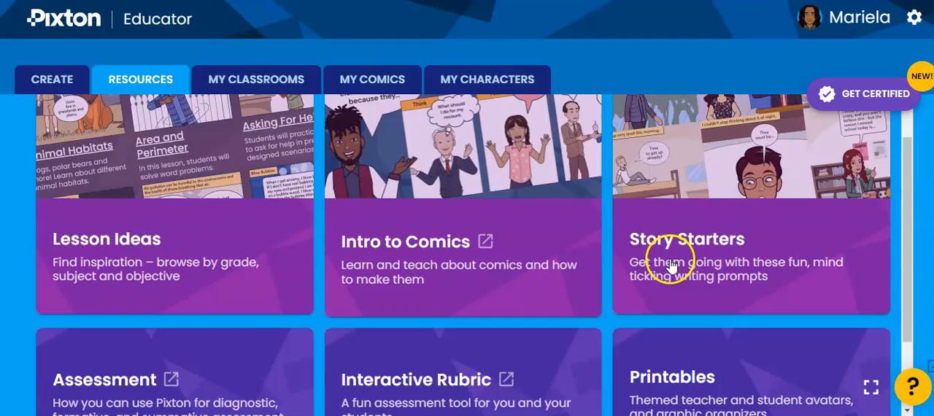
{"action": "left_click", "coordinate": [125, 266]}
Examine the grade level, subject and objective filters and the subject categories of the lesson ideas
{"action": "scroll", "coordinate": [354, 235], "scroll_direction": "down", "scroll_amount": 2}
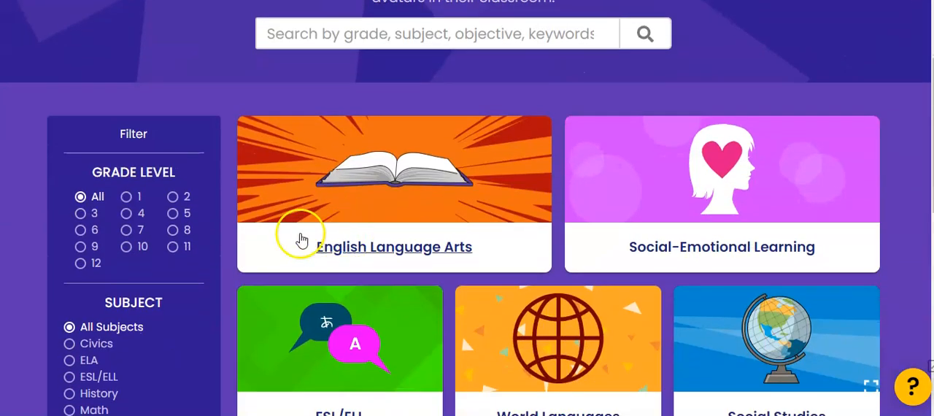
{"action": "scroll", "coordinate": [167, 286], "scroll_direction": "down", "scroll_amount": 2}
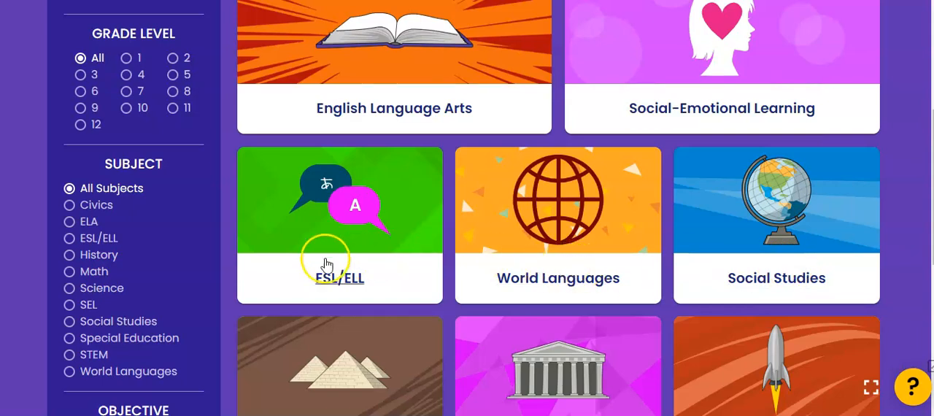
{"action": "scroll", "coordinate": [324, 265], "scroll_direction": "down", "scroll_amount": 2}
{"action": "scroll", "coordinate": [803, 277], "scroll_direction": "down", "scroll_amount": 2}
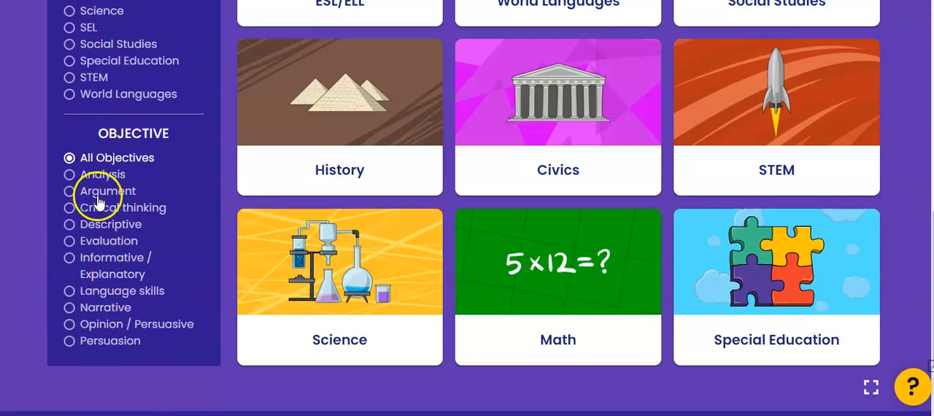
{"action": "scroll", "coordinate": [385, 268], "scroll_direction": "up", "scroll_amount": 2}
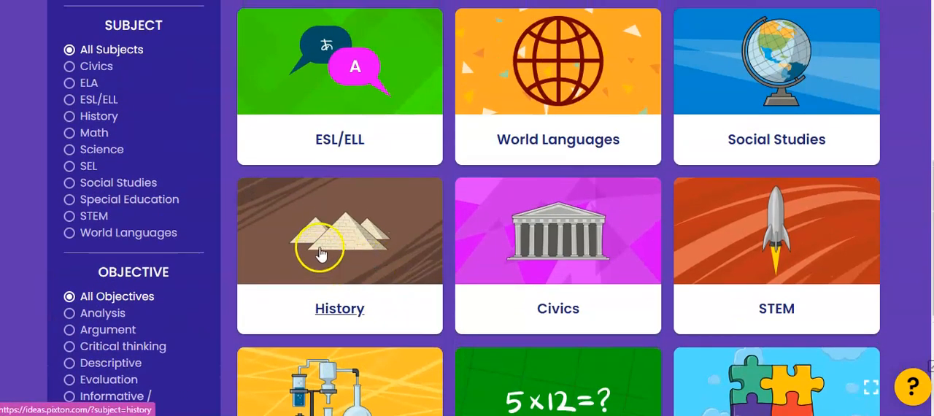
{"action": "scroll", "coordinate": [323, 260], "scroll_direction": "up", "scroll_amount": 2}
{"action": "scroll", "coordinate": [338, 184], "scroll_direction": "up", "scroll_amount": 1}
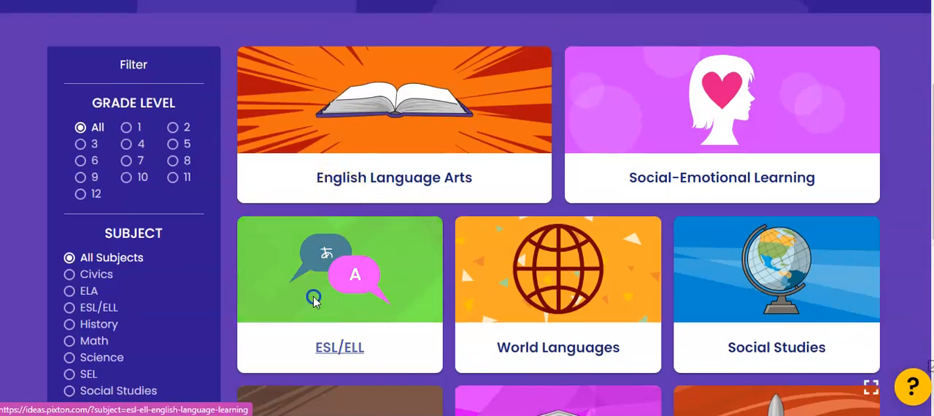
Open the ESL/ELL lesson ideas and view the listed lessons
{"action": "left_click", "coordinate": [387, 256]}
{"action": "scroll", "coordinate": [382, 284], "scroll_direction": "down", "scroll_amount": 2}
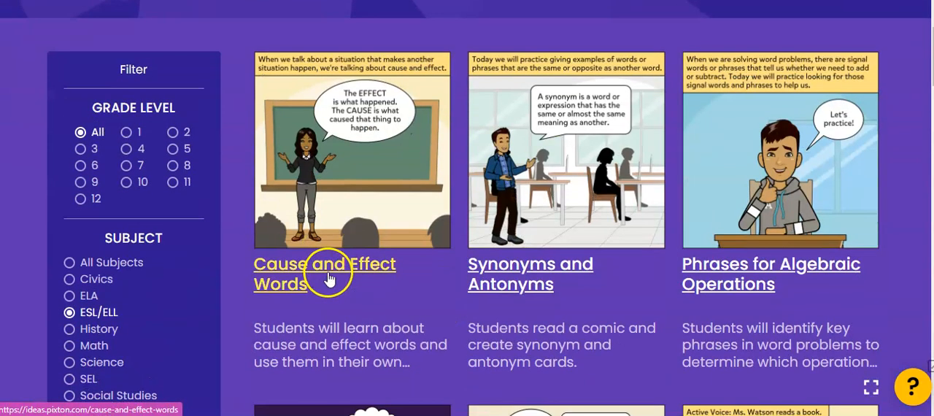
Open the Synonyms and Antonyms lesson and view its subject, standards, description and sample comic
{"action": "left_click", "coordinate": [515, 271]}
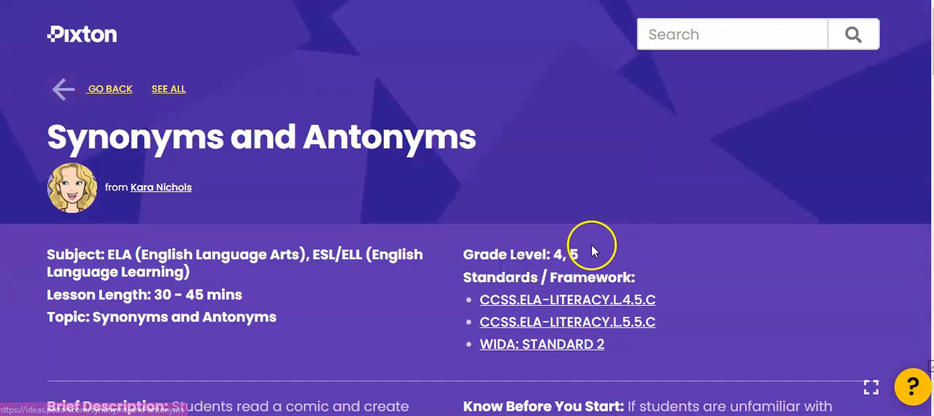
{"action": "scroll", "coordinate": [378, 208], "scroll_direction": "down", "scroll_amount": 2}
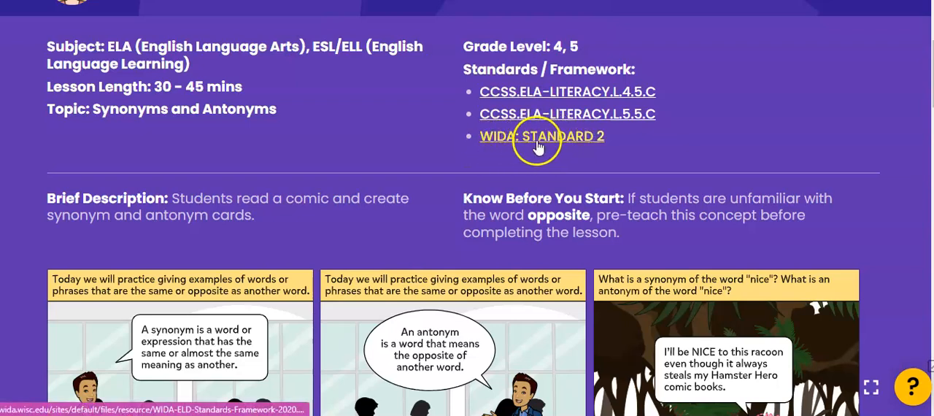
{"action": "scroll", "coordinate": [233, 167], "scroll_direction": "down", "scroll_amount": 2}
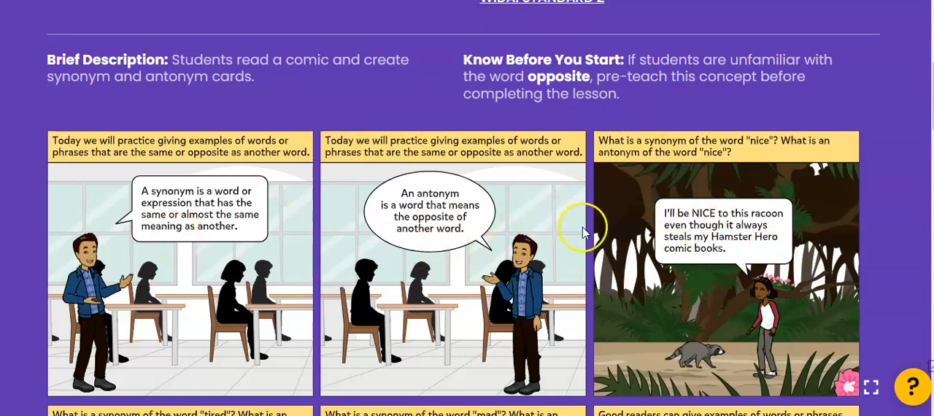
{"action": "scroll", "coordinate": [302, 179], "scroll_direction": "down", "scroll_amount": 6}
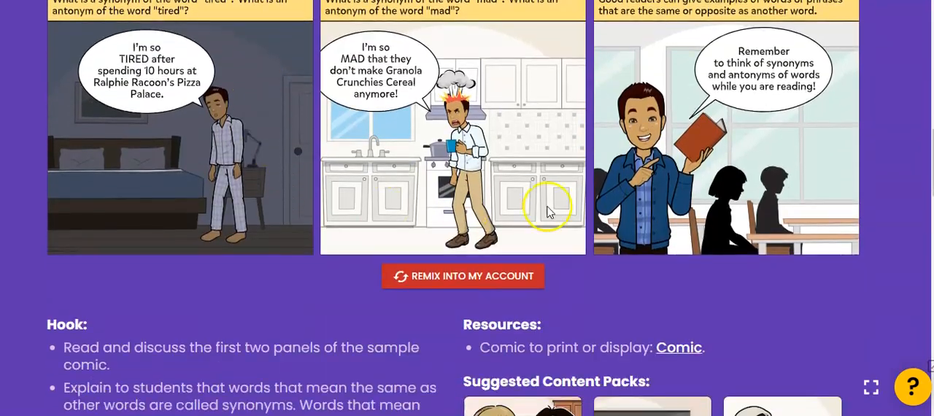
{"action": "scroll", "coordinate": [549, 211], "scroll_direction": "down", "scroll_amount": 1}
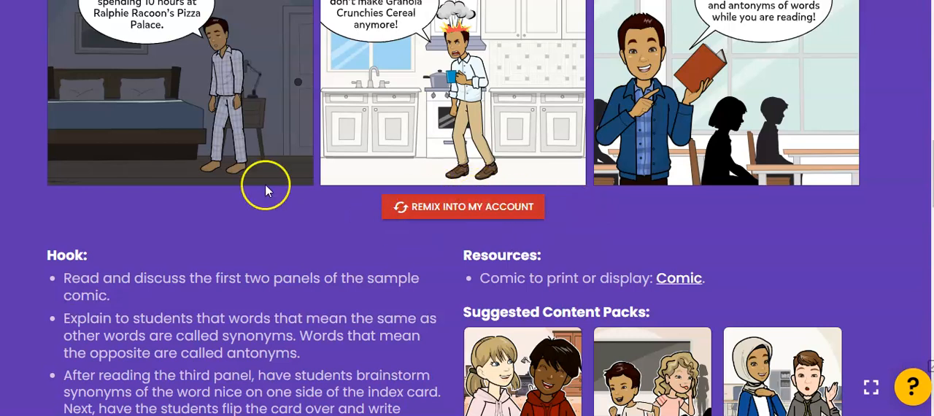
Read the hook, activity, closure and differentiation sections of the Synonyms and Antonyms lesson plan
{"action": "scroll", "coordinate": [265, 184], "scroll_direction": "down", "scroll_amount": 2}
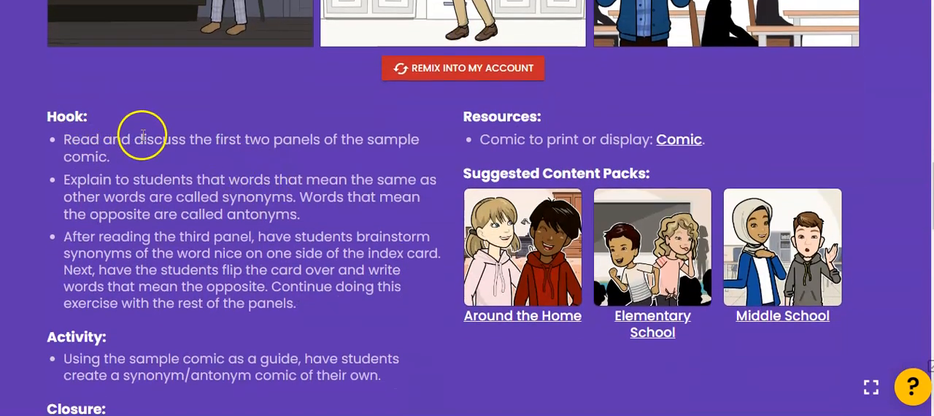
{"action": "scroll", "coordinate": [143, 135], "scroll_direction": "down", "scroll_amount": 1}
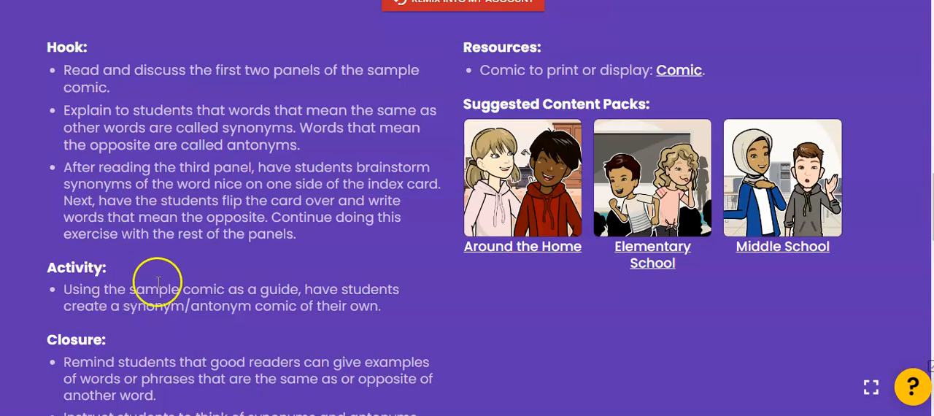
{"action": "scroll", "coordinate": [157, 282], "scroll_direction": "down", "scroll_amount": 2}
{"action": "scroll", "coordinate": [165, 281], "scroll_direction": "down", "scroll_amount": 2}
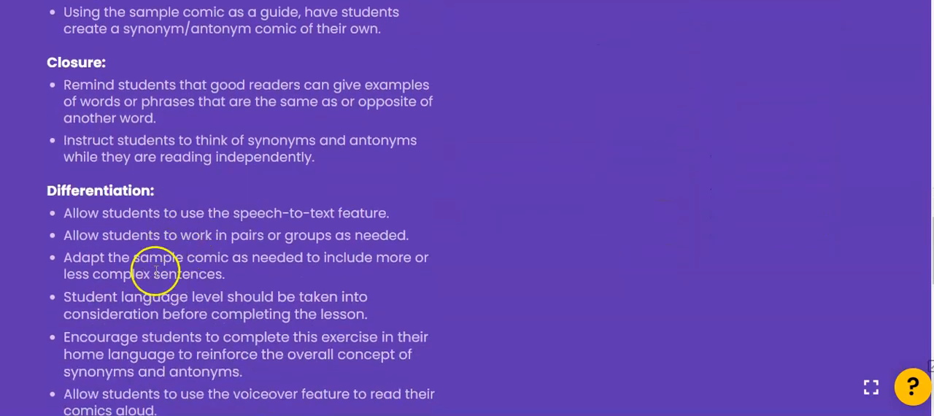
{"action": "scroll", "coordinate": [157, 274], "scroll_direction": "down", "scroll_amount": 3}
{"action": "scroll", "coordinate": [159, 281], "scroll_direction": "up", "scroll_amount": 17}
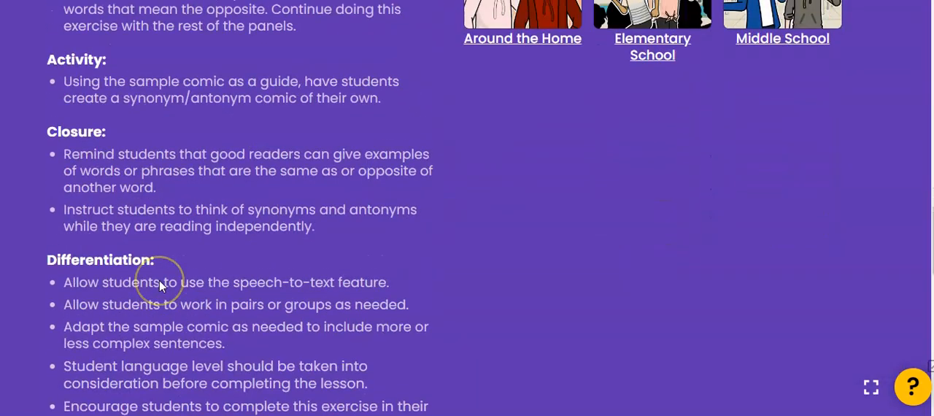
{"action": "scroll", "coordinate": [165, 281], "scroll_direction": "up", "scroll_amount": 5}
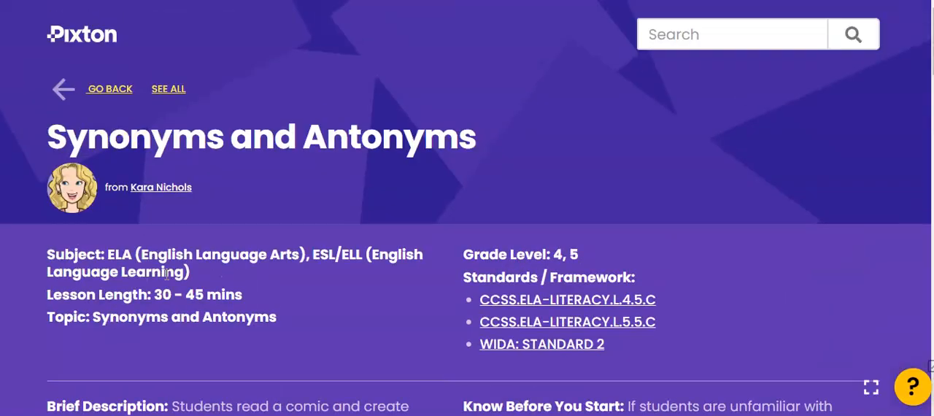
Return to the list of ESL/ELL lesson ideas and filter the lessons by the ELA subject instead
{"action": "left_click", "coordinate": [79, 89]}
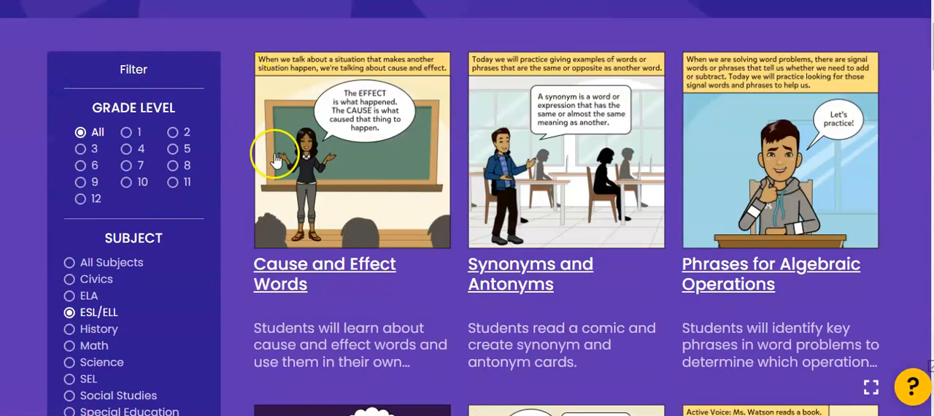
{"action": "scroll", "coordinate": [160, 153], "scroll_direction": "down", "scroll_amount": 3}
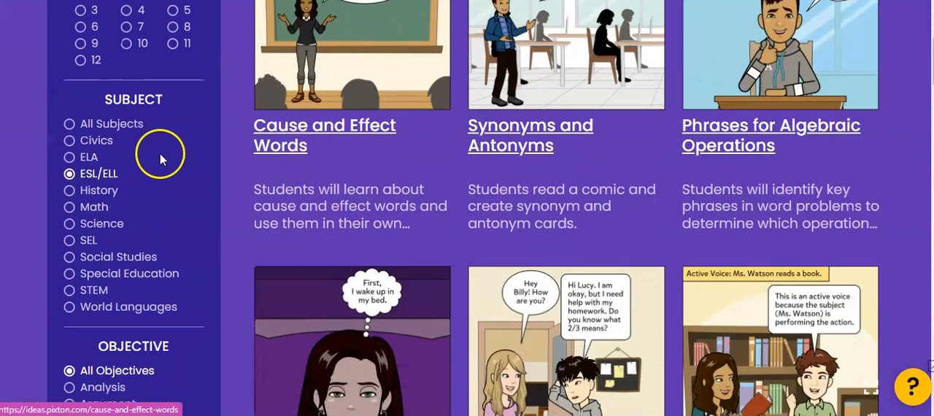
{"action": "left_click", "coordinate": [90, 159]}
{"action": "scroll", "coordinate": [463, 216], "scroll_direction": "down", "scroll_amount": 2}
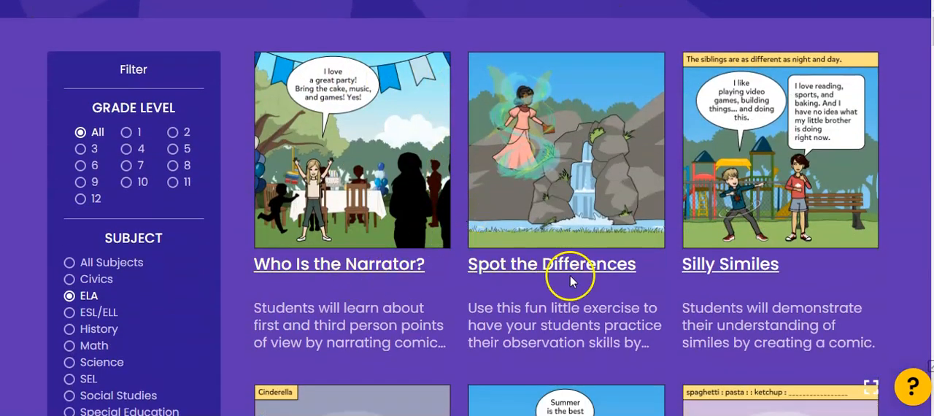
Open the Spot the Differences lesson and examine its standards, comic panels, resources and lesson plan
{"action": "scroll", "coordinate": [571, 281], "scroll_direction": "down", "scroll_amount": 1}
{"action": "left_click", "coordinate": [557, 198]}
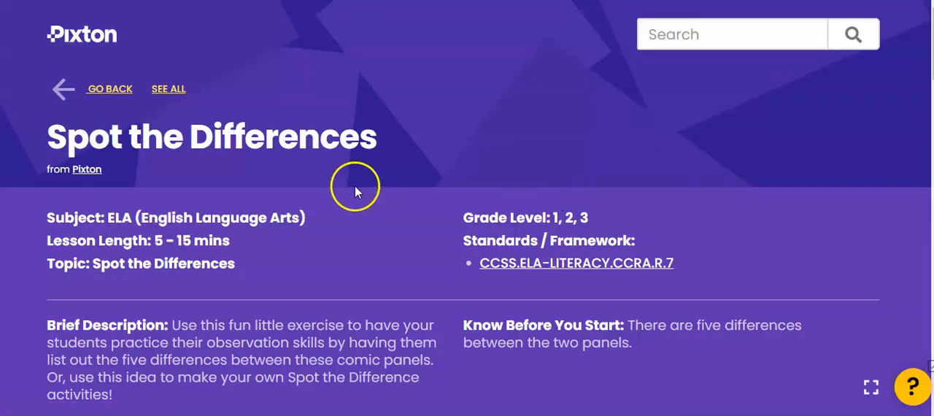
{"action": "scroll", "coordinate": [355, 188], "scroll_direction": "down", "scroll_amount": 2}
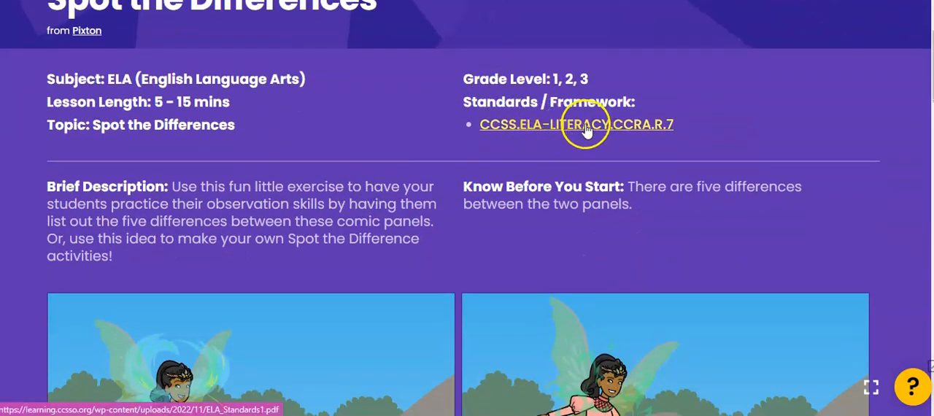
{"action": "scroll", "coordinate": [306, 147], "scroll_direction": "down", "scroll_amount": 8}
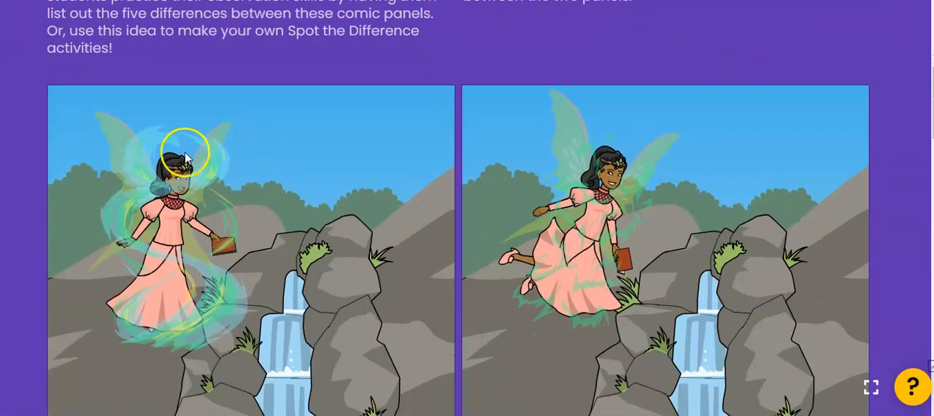
{"action": "scroll", "coordinate": [251, 178], "scroll_direction": "down", "scroll_amount": 5}
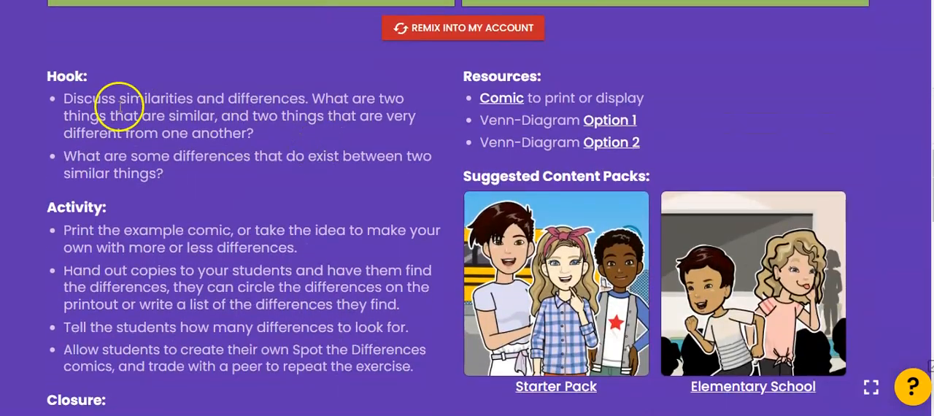
{"action": "scroll", "coordinate": [186, 187], "scroll_direction": "down", "scroll_amount": 3}
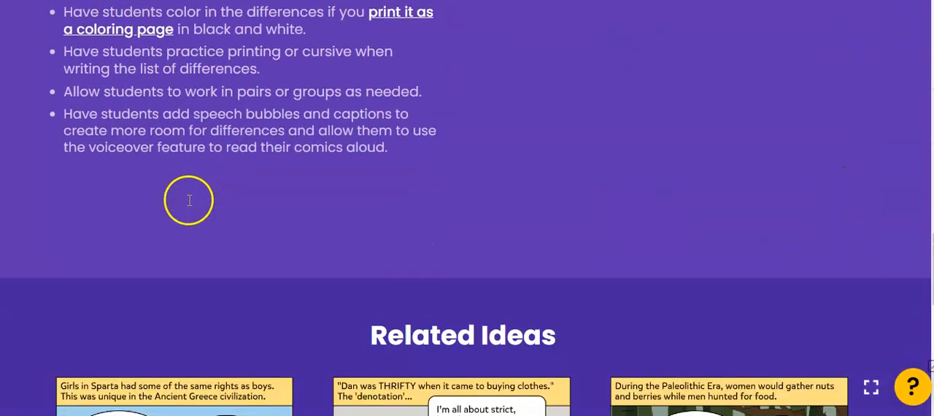
Leave the Spot the Differences lesson and the lesson ideas for the educator app, and open its Create section
{"action": "scroll", "coordinate": [189, 202], "scroll_direction": "up", "scroll_amount": 3}
{"action": "scroll", "coordinate": [189, 201], "scroll_direction": "up", "scroll_amount": 10}
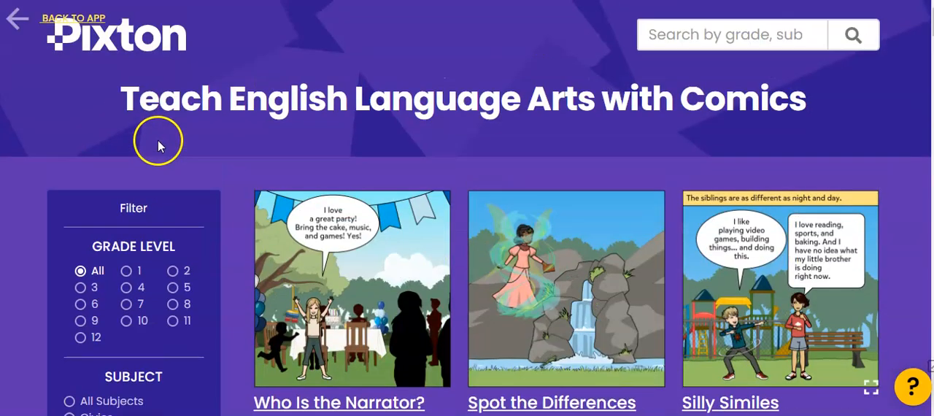
{"action": "left_click", "coordinate": [50, 19]}
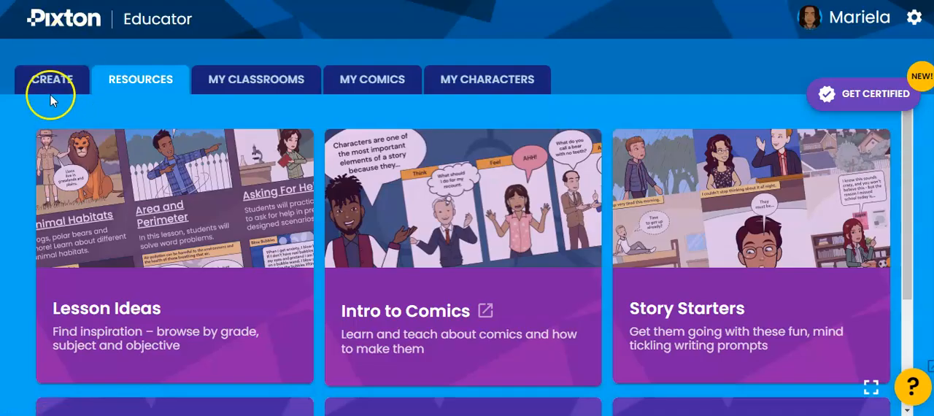
{"action": "left_click", "coordinate": [50, 80]}
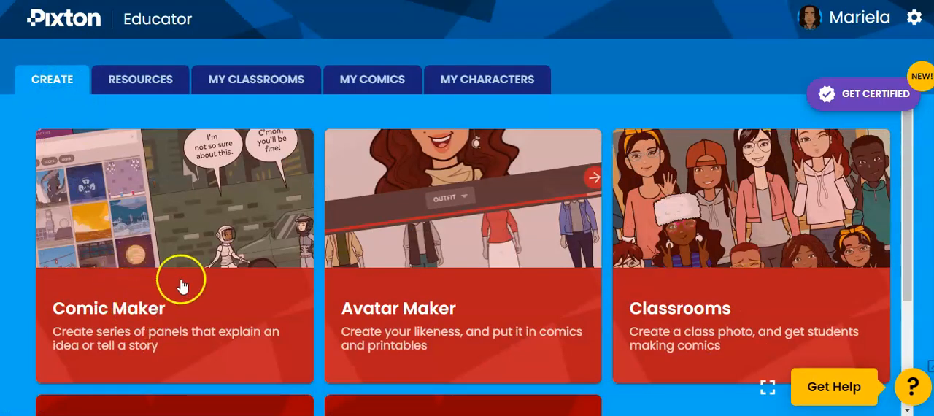
Start a blank comic with the Comic Maker and add two more blank panels to it
{"action": "scroll", "coordinate": [175, 276], "scroll_direction": "down", "scroll_amount": 1}
{"action": "left_click", "coordinate": [142, 239]}
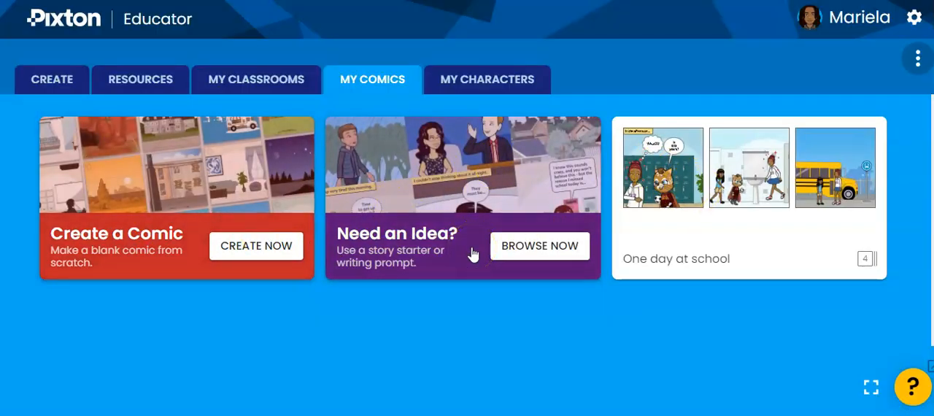
{"action": "left_click", "coordinate": [135, 255]}
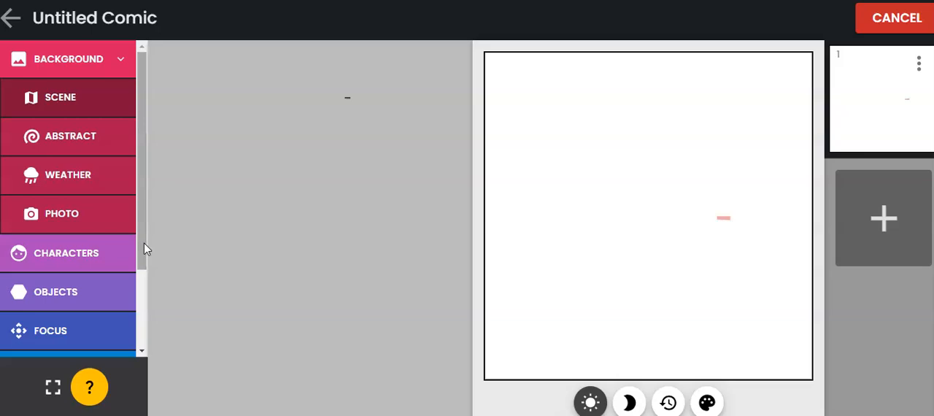
{"action": "left_click", "coordinate": [433, 290]}
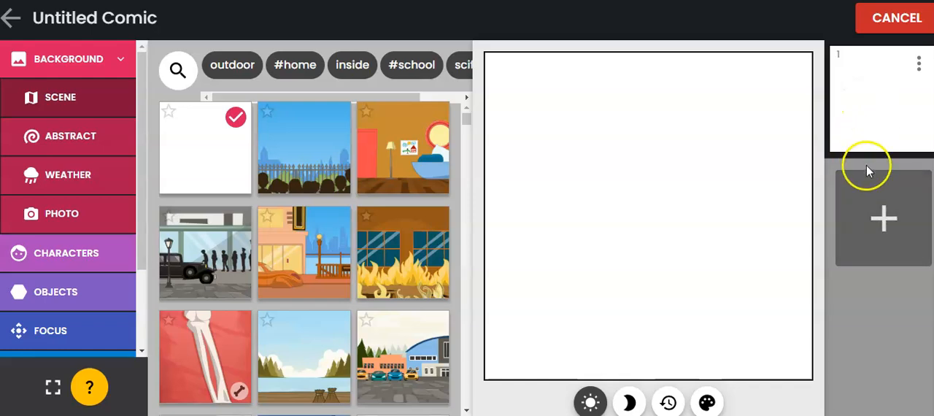
{"action": "left_click", "coordinate": [855, 219]}
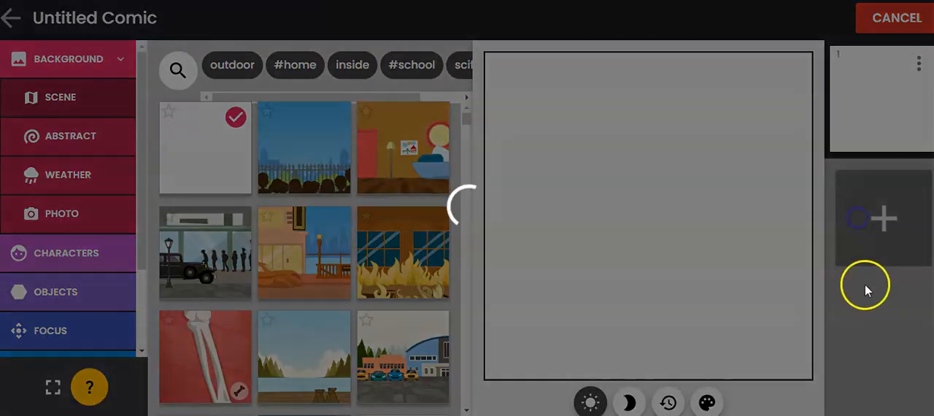
{"action": "left_click", "coordinate": [874, 321]}
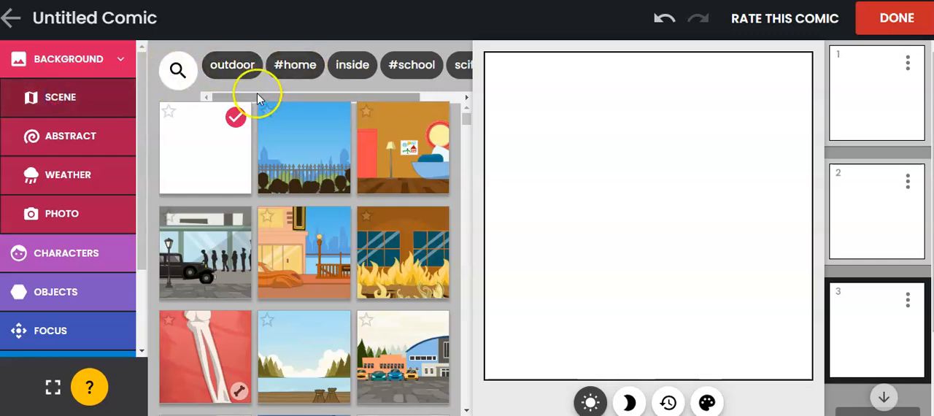
Give the third panel the beach scene with clouds and palm leaves as its background, and view the weather backgrounds
{"action": "left_click_drag", "start_coordinate": [257, 97], "coordinate": [333, 101]}
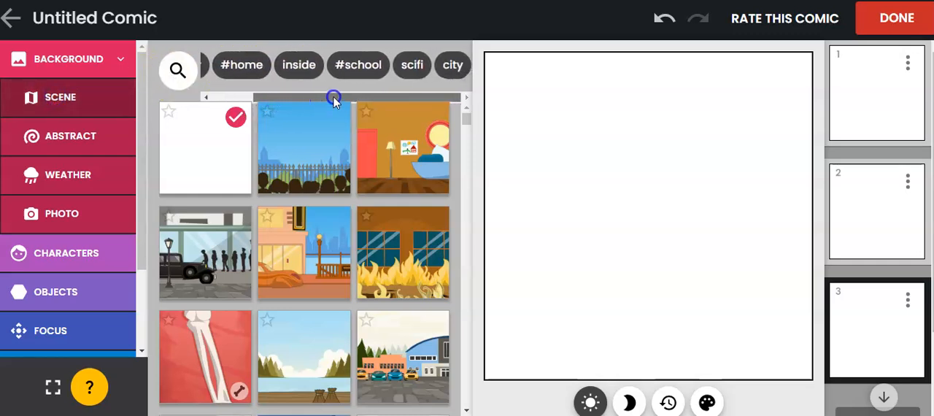
{"action": "left_click_drag", "start_coordinate": [468, 119], "coordinate": [467, 140]}
{"action": "left_click", "coordinate": [400, 294]}
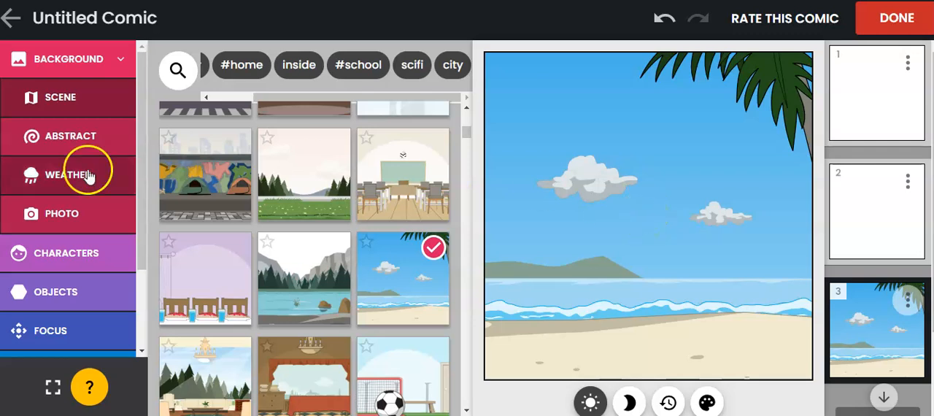
{"action": "left_click", "coordinate": [90, 182]}
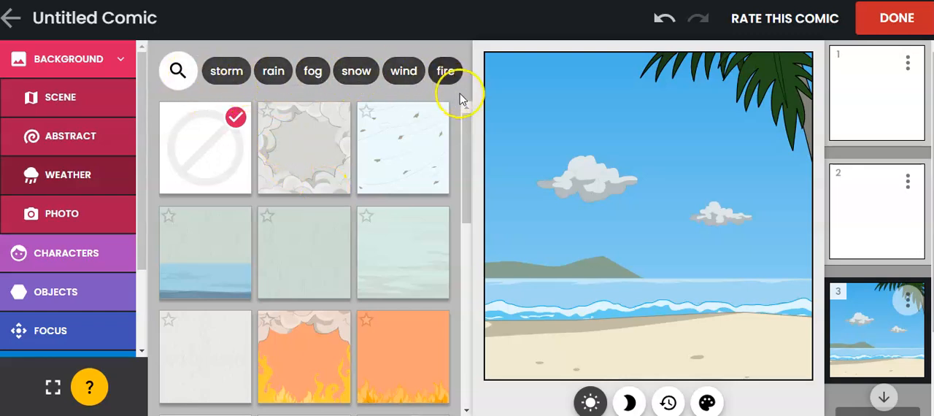
{"action": "left_click_drag", "start_coordinate": [467, 130], "coordinate": [453, 84]}
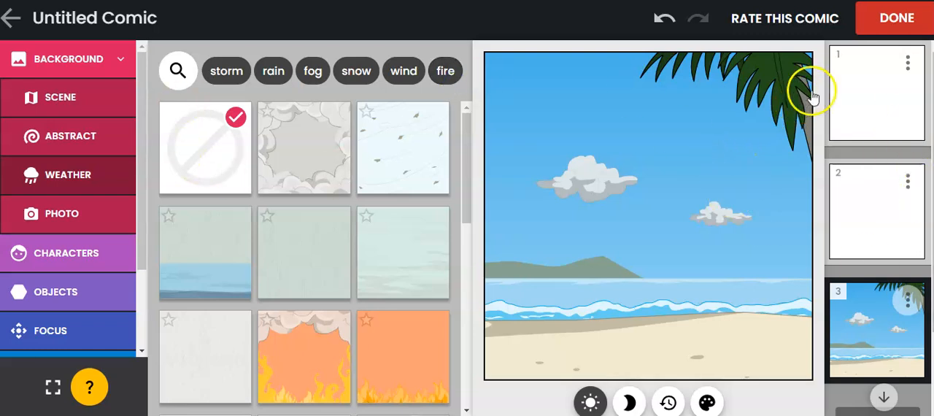
Move the beach panel from third place to position 1 in the comic
{"action": "left_click", "coordinate": [881, 309]}
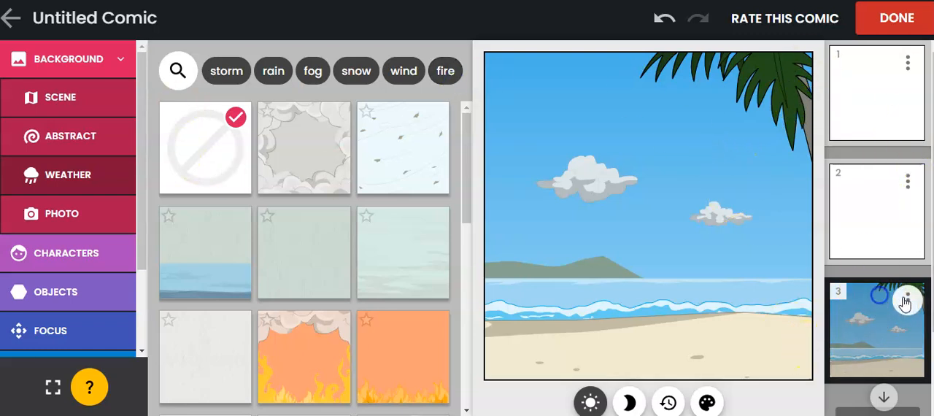
{"action": "left_click", "coordinate": [906, 299]}
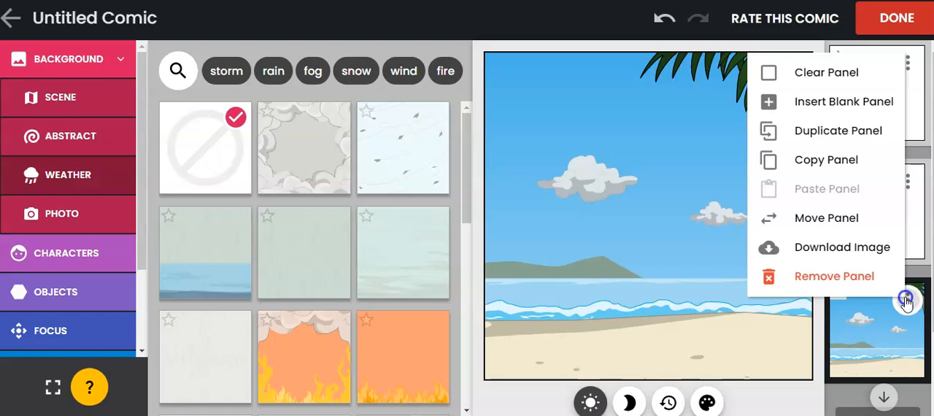
{"action": "left_click", "coordinate": [837, 223]}
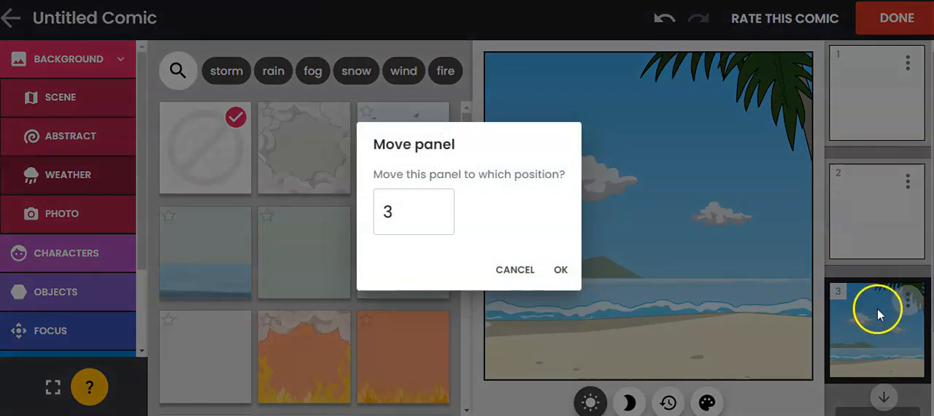
{"action": "double_click", "coordinate": [439, 209]}
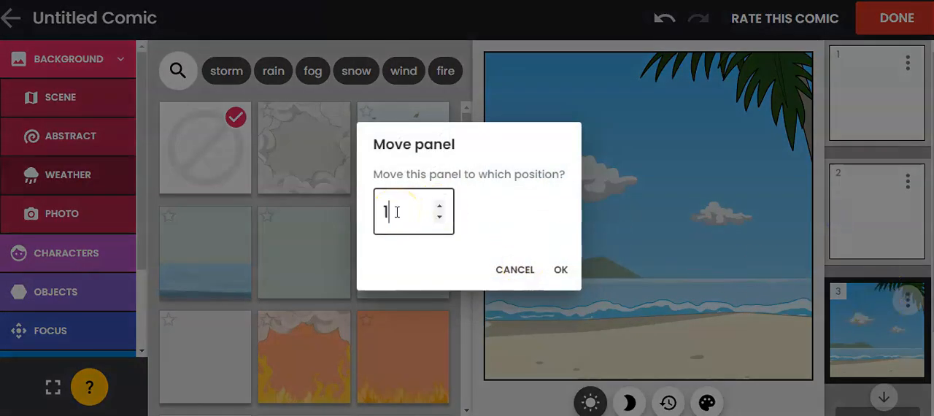
{"action": "left_click", "coordinate": [560, 270]}
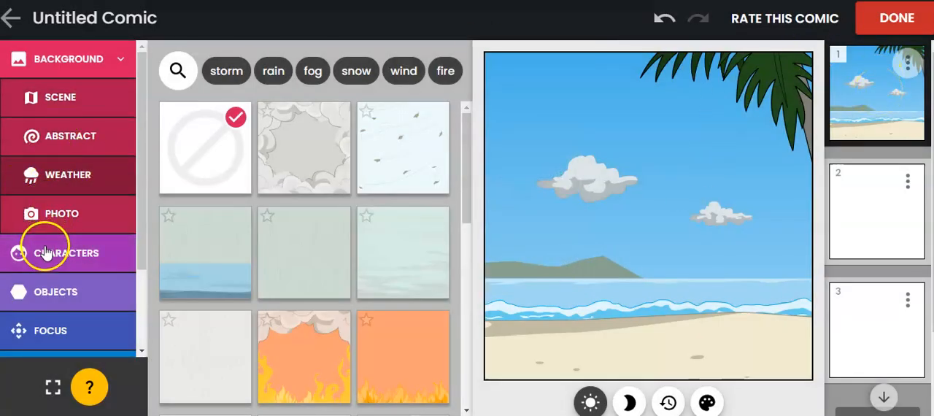
View the photo background option and look through the basic and custom toons and the basic person characters
{"action": "left_click", "coordinate": [73, 206]}
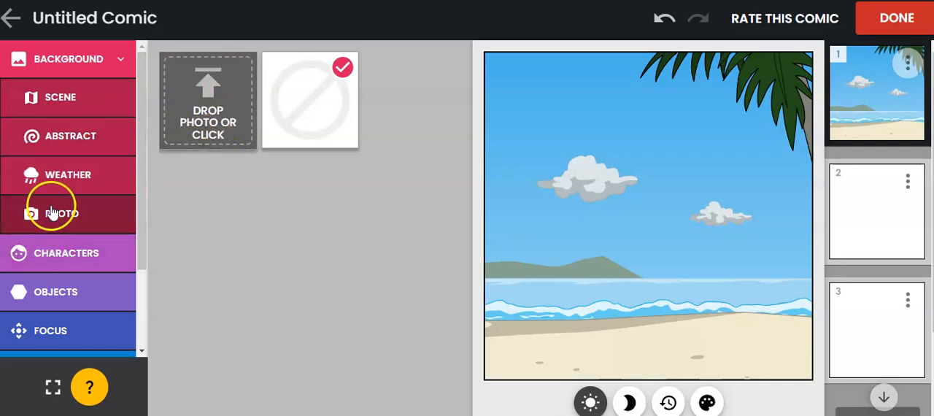
{"action": "left_click", "coordinate": [53, 253]}
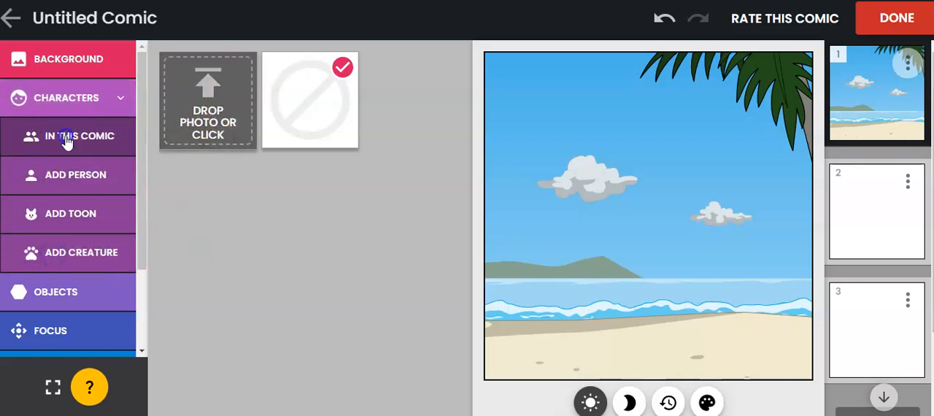
{"action": "left_click", "coordinate": [66, 139]}
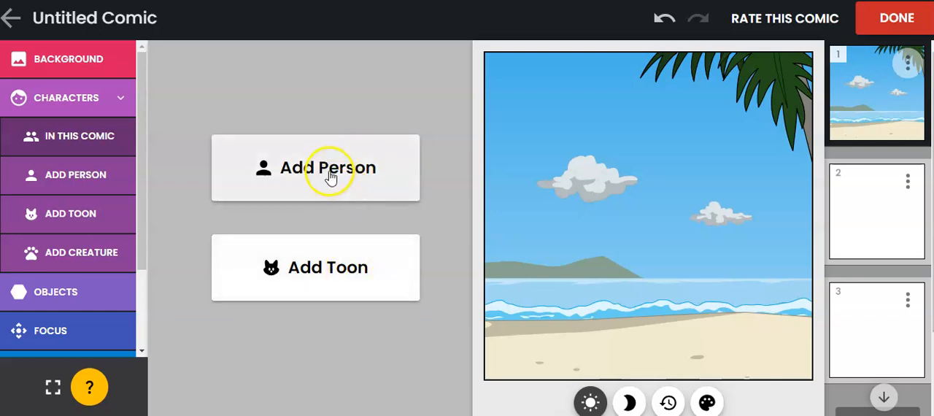
{"action": "left_click", "coordinate": [325, 270]}
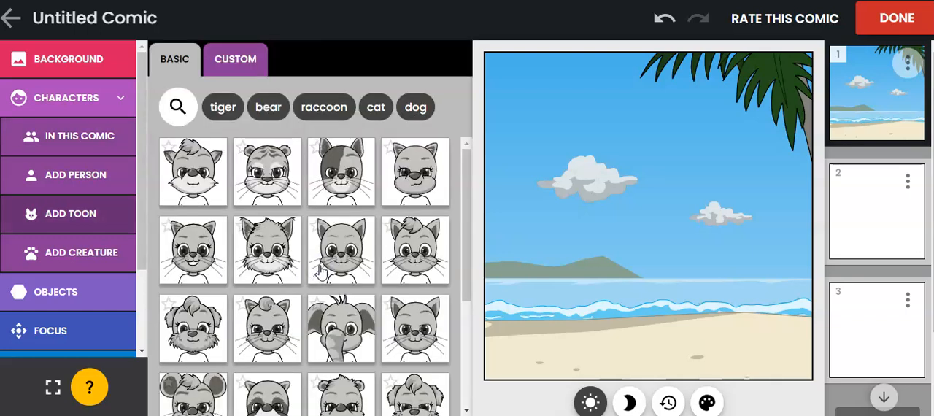
{"action": "left_click", "coordinate": [235, 58]}
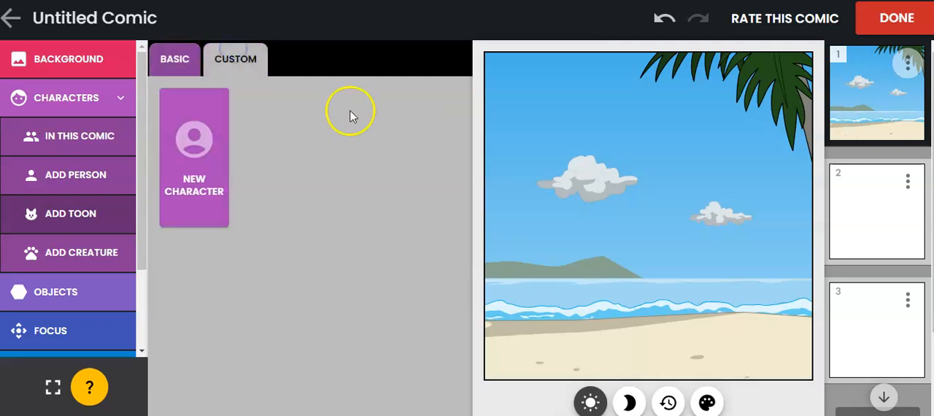
{"action": "left_click", "coordinate": [179, 58]}
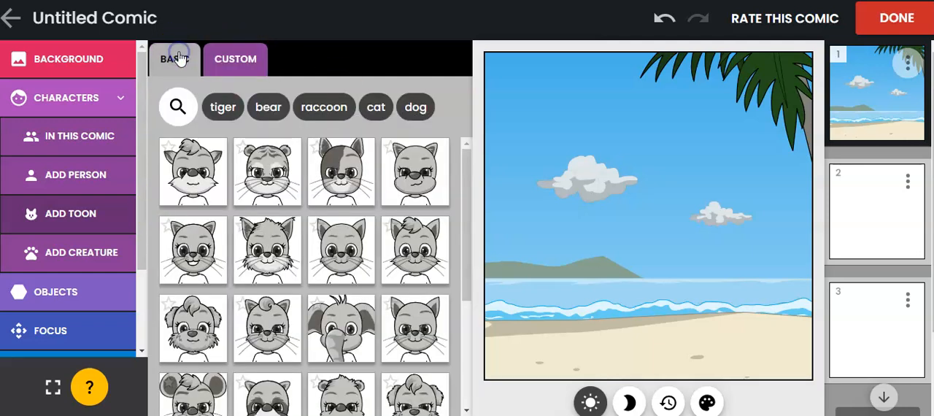
{"action": "left_click", "coordinate": [74, 175]}
{"action": "left_click", "coordinate": [48, 138]}
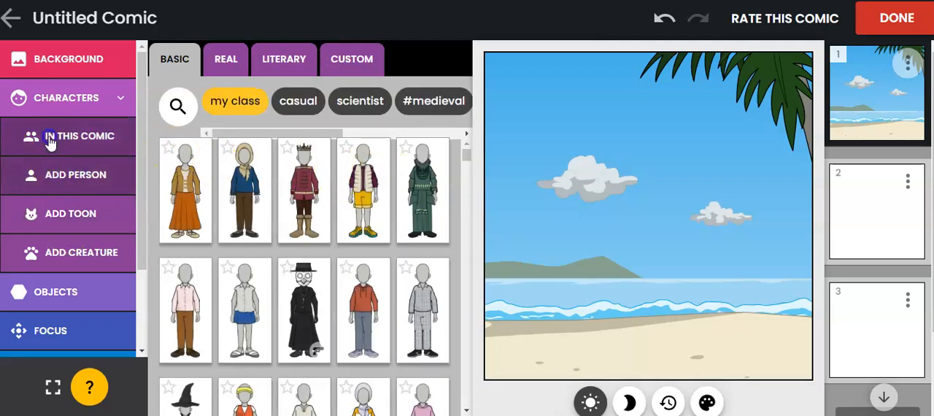
{"action": "left_click", "coordinate": [328, 165]}
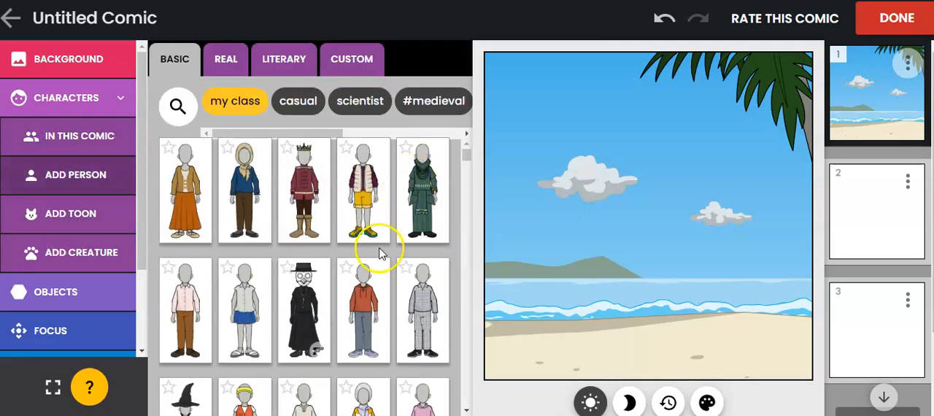
Browse the real-people characters and add Beyonce to the beach panel
{"action": "left_click", "coordinate": [226, 58]}
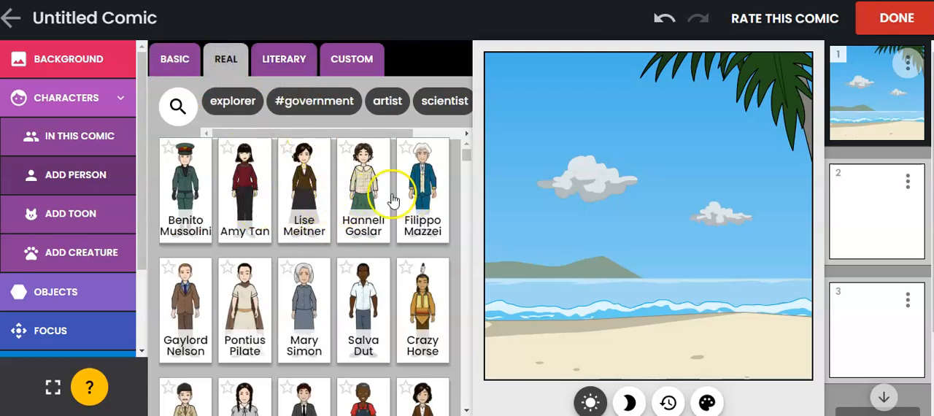
{"action": "scroll", "coordinate": [304, 263], "scroll_direction": "down", "scroll_amount": 5}
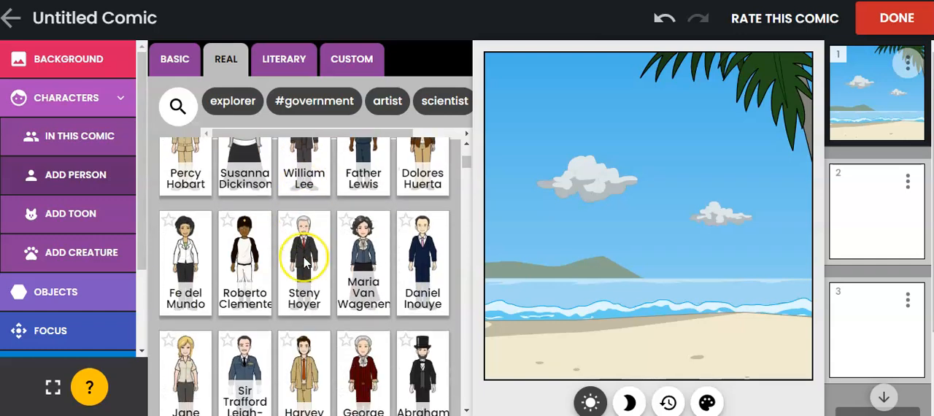
{"action": "scroll", "coordinate": [304, 263], "scroll_direction": "down", "scroll_amount": 6}
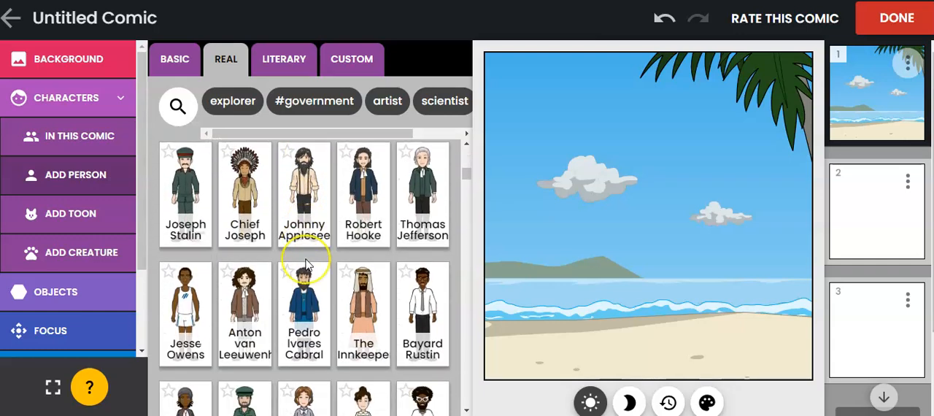
{"action": "scroll", "coordinate": [307, 264], "scroll_direction": "down", "scroll_amount": 3}
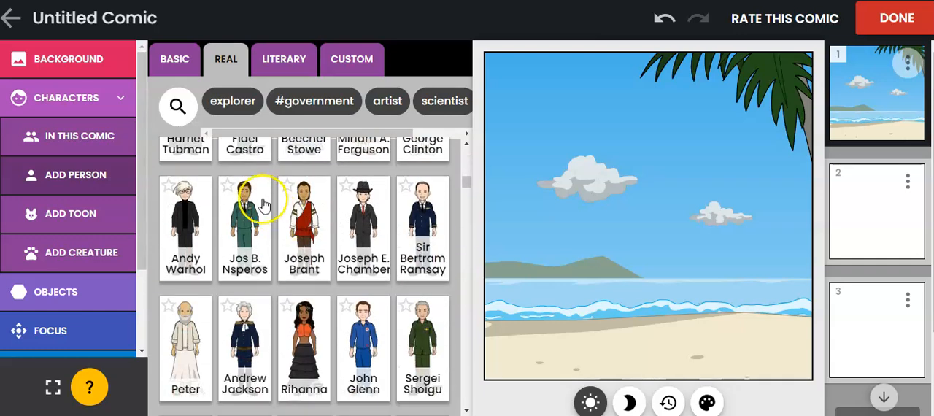
{"action": "scroll", "coordinate": [264, 208], "scroll_direction": "up", "scroll_amount": 2}
{"action": "scroll", "coordinate": [358, 252], "scroll_direction": "down", "scroll_amount": 3}
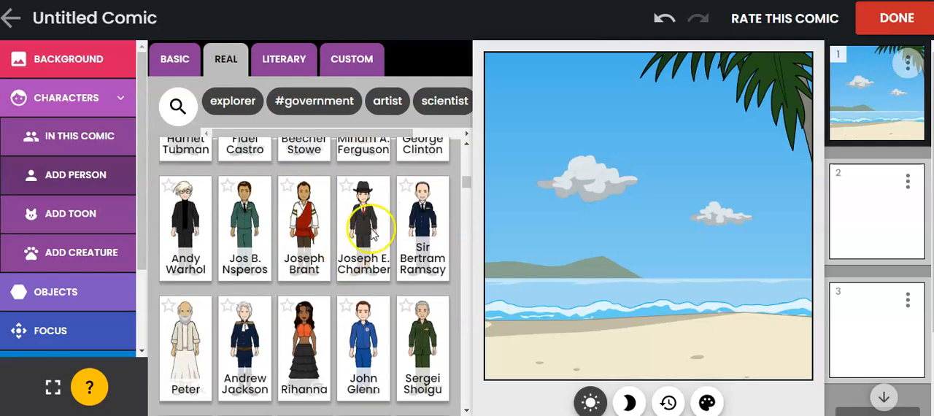
{"action": "scroll", "coordinate": [429, 278], "scroll_direction": "down", "scroll_amount": 1}
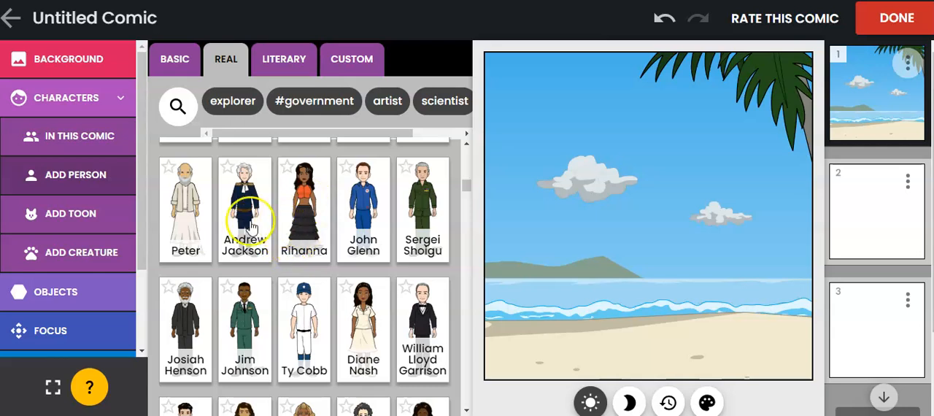
{"action": "scroll", "coordinate": [171, 247], "scroll_direction": "down", "scroll_amount": 4}
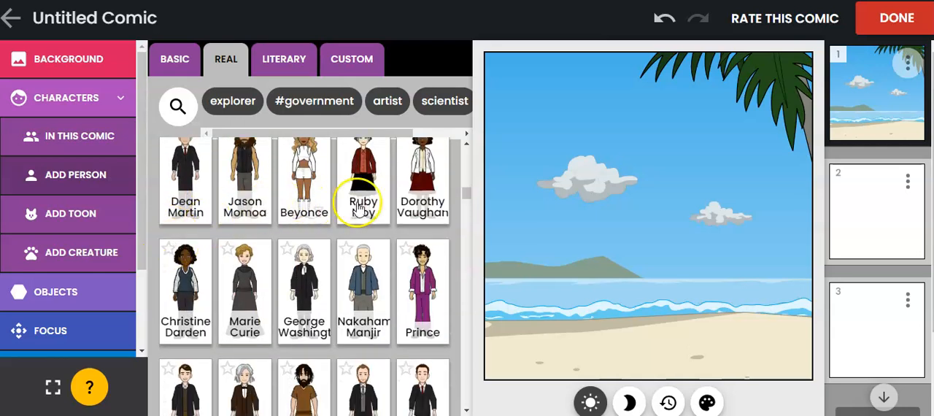
{"action": "left_click", "coordinate": [305, 188]}
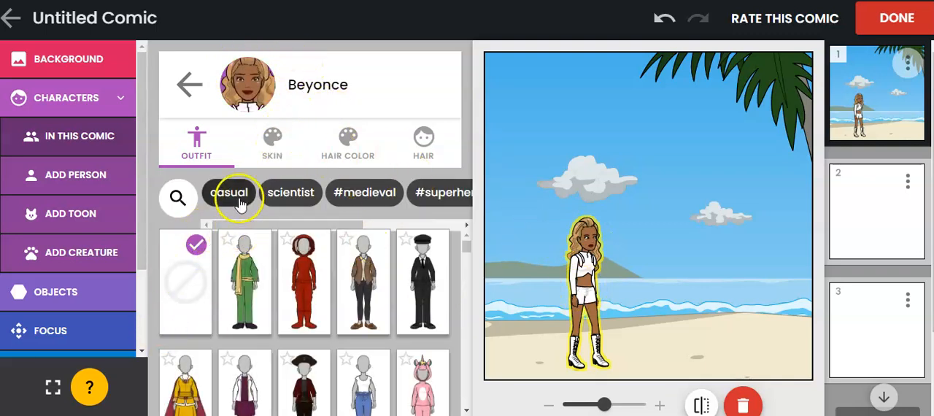
Look over the outfit categories, change the Beyonce character's skin tone and set her hair color to dark red
{"action": "left_click_drag", "start_coordinate": [308, 223], "coordinate": [437, 217]}
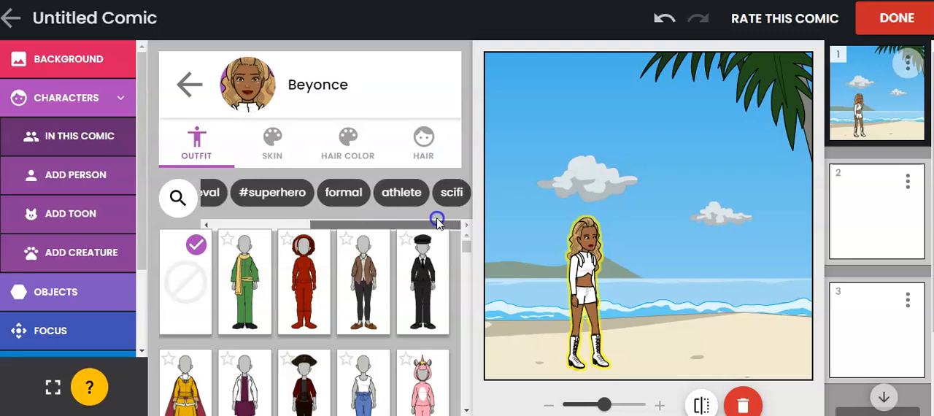
{"action": "left_click", "coordinate": [272, 149]}
{"action": "left_click", "coordinate": [304, 205]}
{"action": "left_click", "coordinate": [349, 138]}
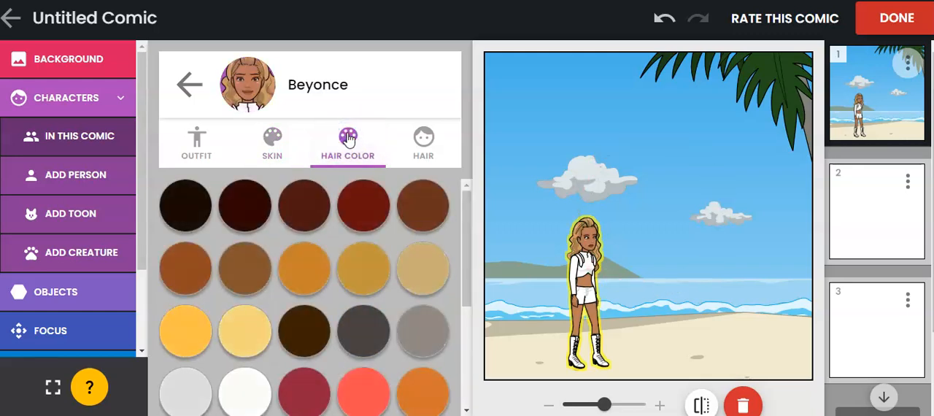
{"action": "left_click", "coordinate": [360, 199]}
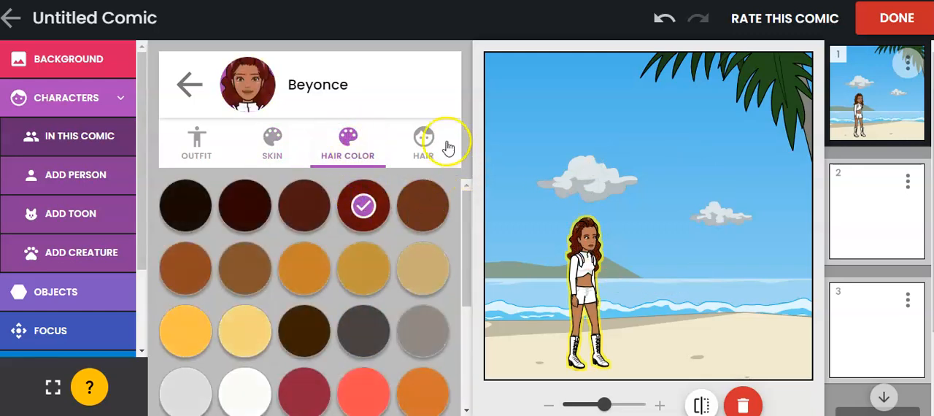
Give the Beyonce character a hairstyle pulled up into a high bun and close her editor
{"action": "left_click", "coordinate": [425, 144]}
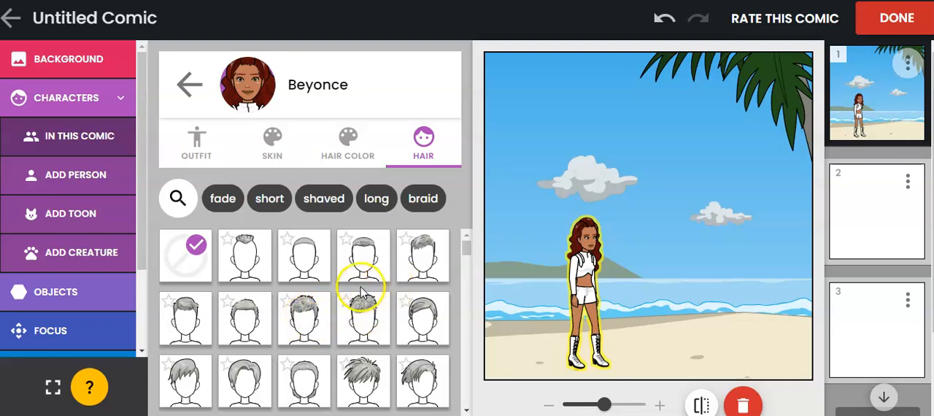
{"action": "scroll", "coordinate": [360, 292], "scroll_direction": "down", "scroll_amount": 5}
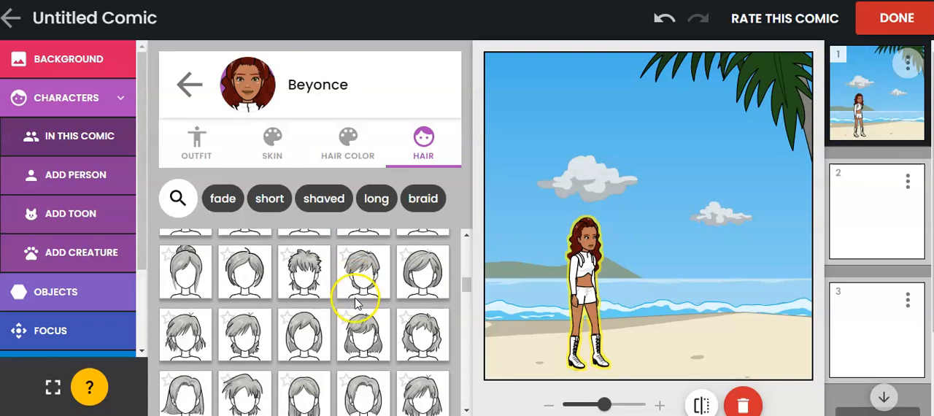
{"action": "scroll", "coordinate": [365, 270], "scroll_direction": "up", "scroll_amount": 1}
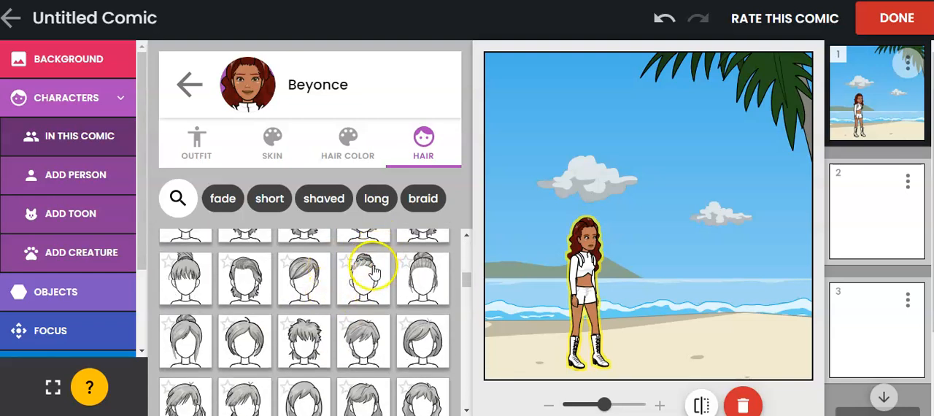
{"action": "left_click", "coordinate": [369, 270]}
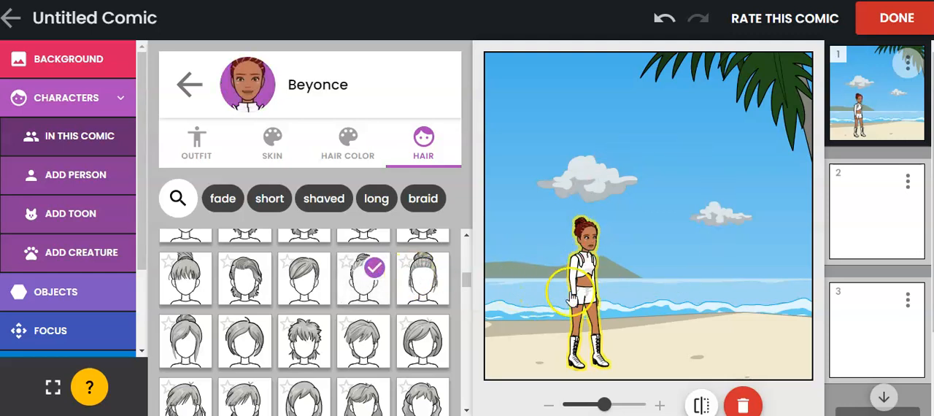
{"action": "left_click", "coordinate": [190, 85]}
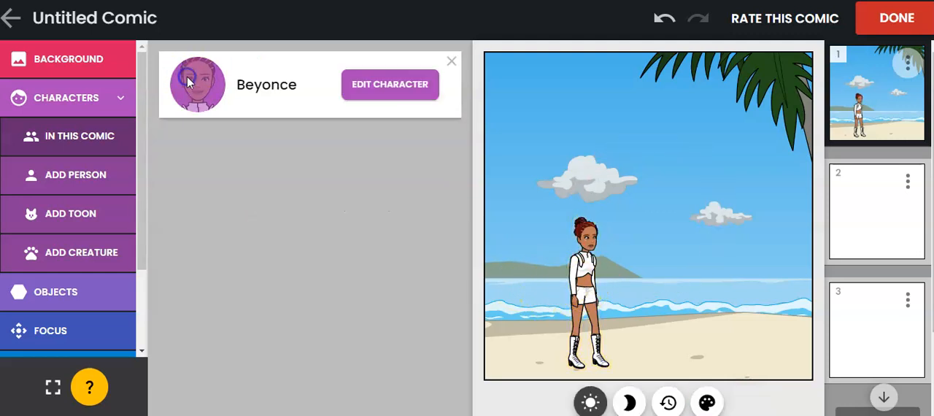
Search the Beyonce character's outfits for "bathing suit" and dress her in the white two-piece swimsuit
{"action": "left_click", "coordinate": [367, 87]}
{"action": "left_click", "coordinate": [189, 156]}
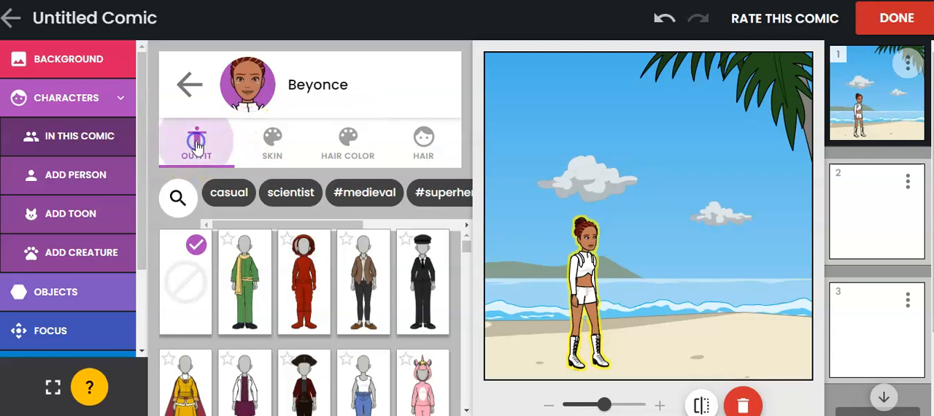
{"action": "scroll", "coordinate": [285, 260], "scroll_direction": "down", "scroll_amount": 6}
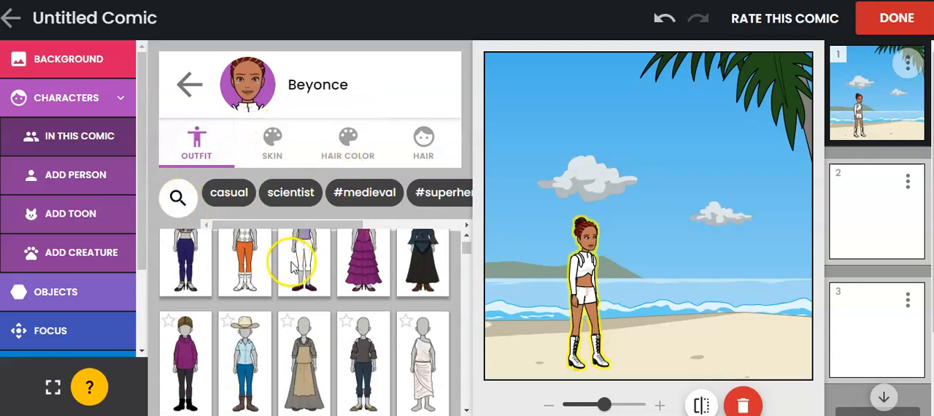
{"action": "left_click", "coordinate": [178, 197]}
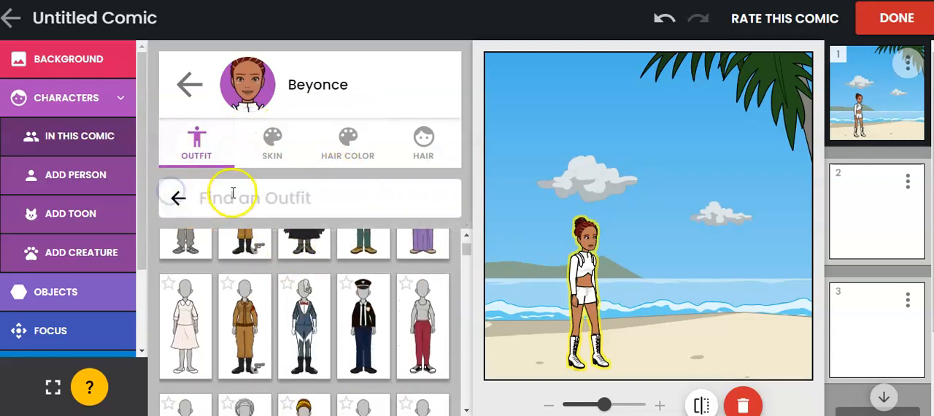
{"action": "type", "text": "bathing"}
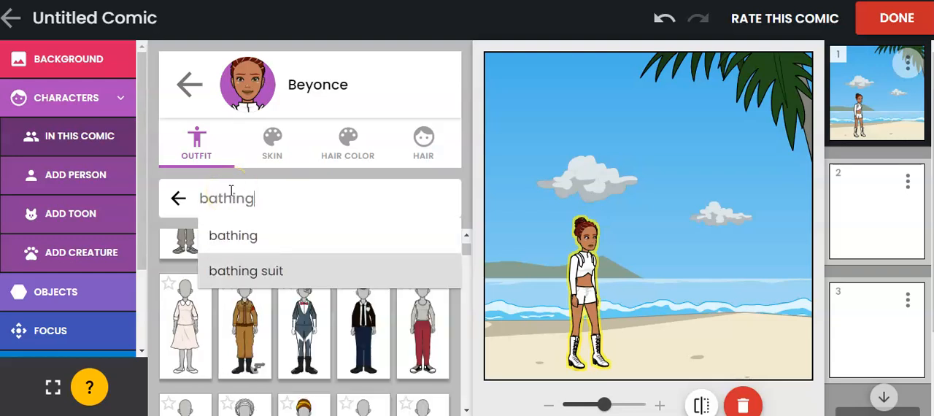
{"action": "left_click", "coordinate": [240, 270]}
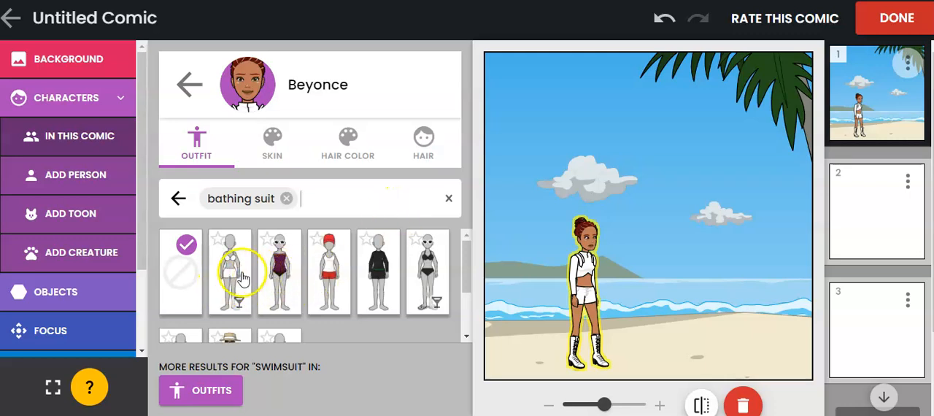
{"action": "left_click", "coordinate": [242, 276]}
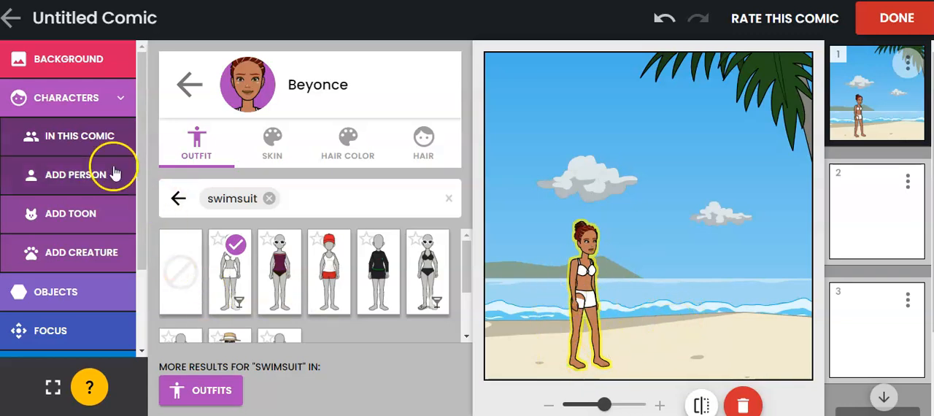
Examine the available toon characters filtered in turn by tiger, bear, raccoon and cat
{"action": "left_click", "coordinate": [75, 222]}
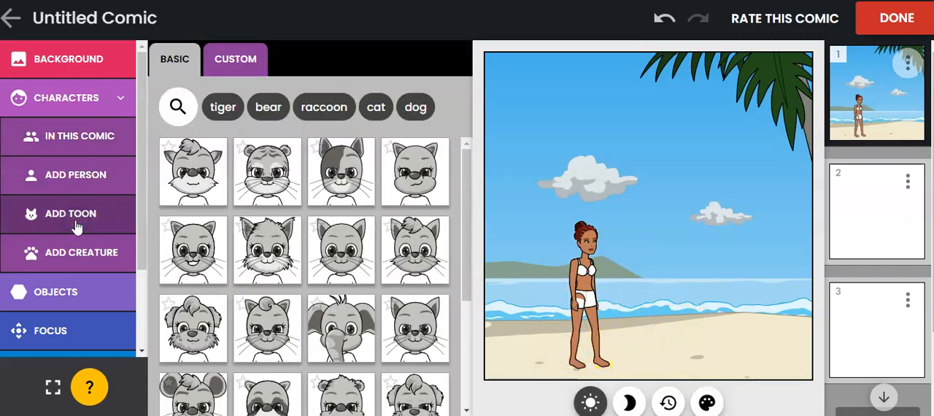
{"action": "left_click", "coordinate": [218, 109]}
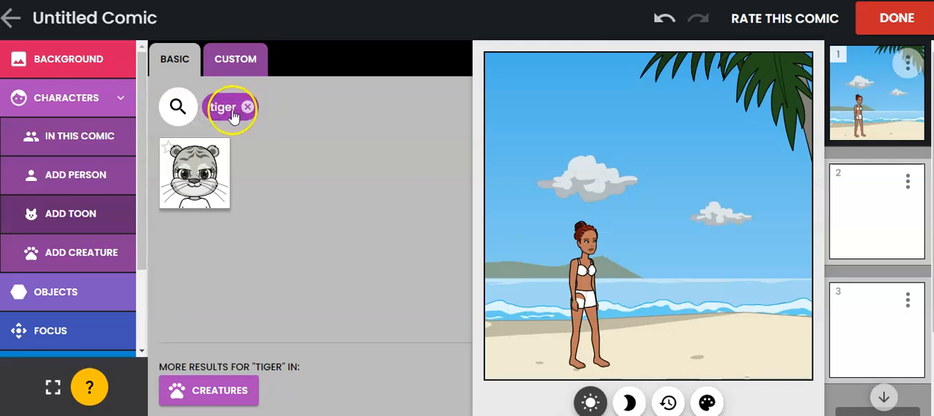
{"action": "left_click", "coordinate": [249, 108]}
{"action": "left_click", "coordinate": [266, 108]}
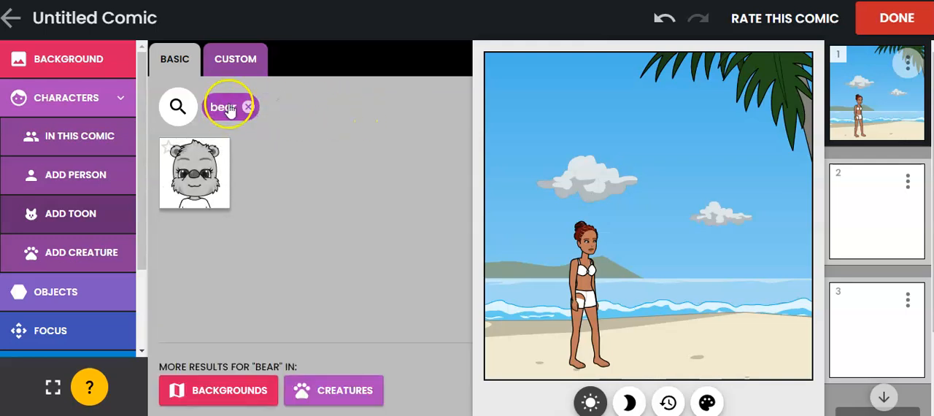
{"action": "left_click", "coordinate": [249, 107]}
{"action": "left_click", "coordinate": [323, 110]}
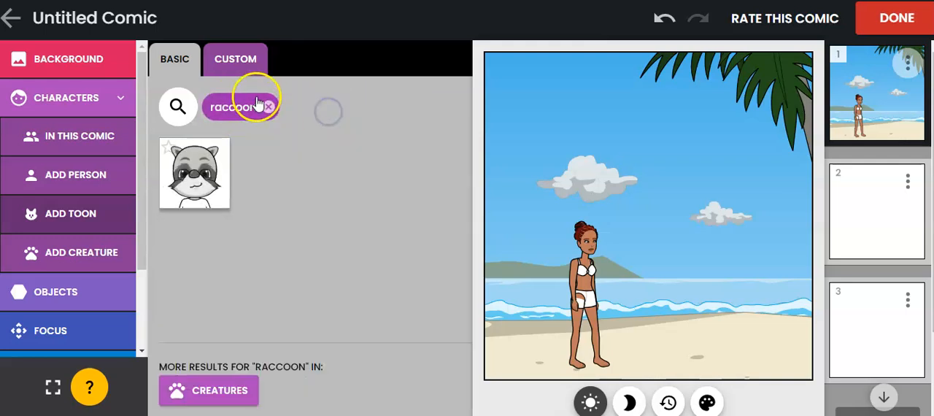
{"action": "left_click", "coordinate": [265, 106]}
{"action": "left_click", "coordinate": [376, 107]}
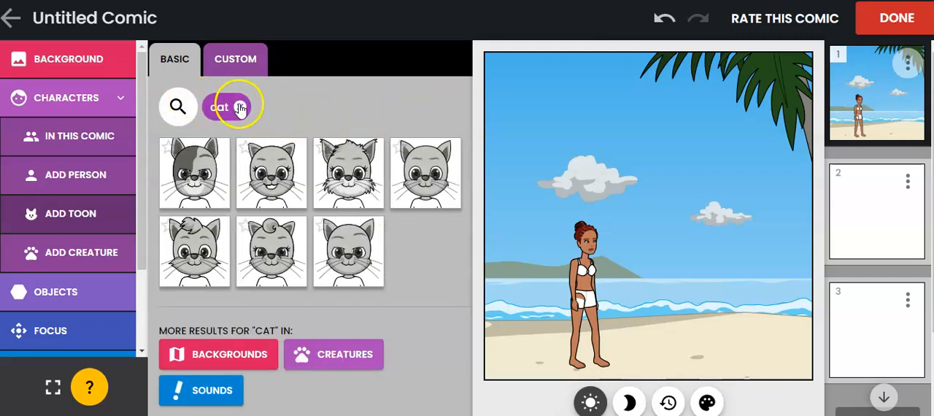
Clear the cat filter, check the dog filter for toons, clear it and look through the available creatures
{"action": "left_click", "coordinate": [238, 105]}
{"action": "left_click", "coordinate": [414, 107]}
{"action": "left_click", "coordinate": [240, 104]}
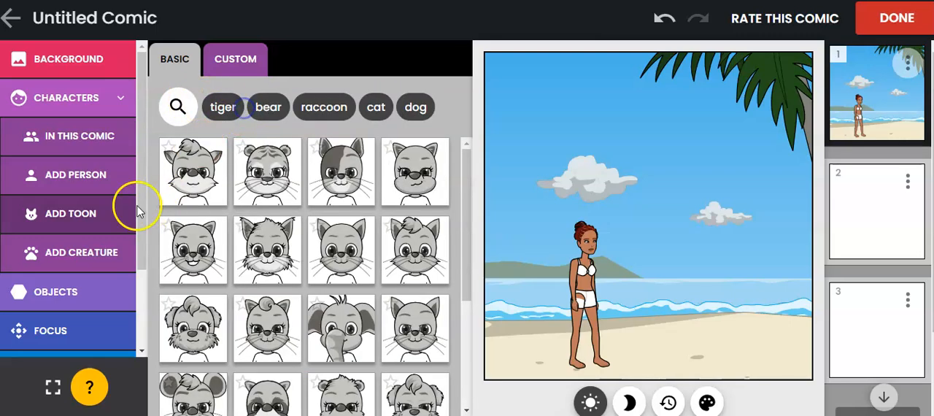
{"action": "left_click", "coordinate": [88, 255]}
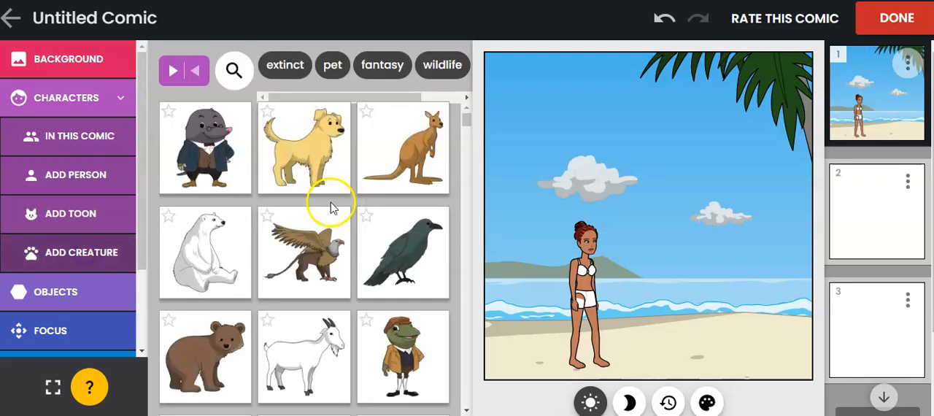
{"action": "scroll", "coordinate": [316, 270], "scroll_direction": "down", "scroll_amount": 7}
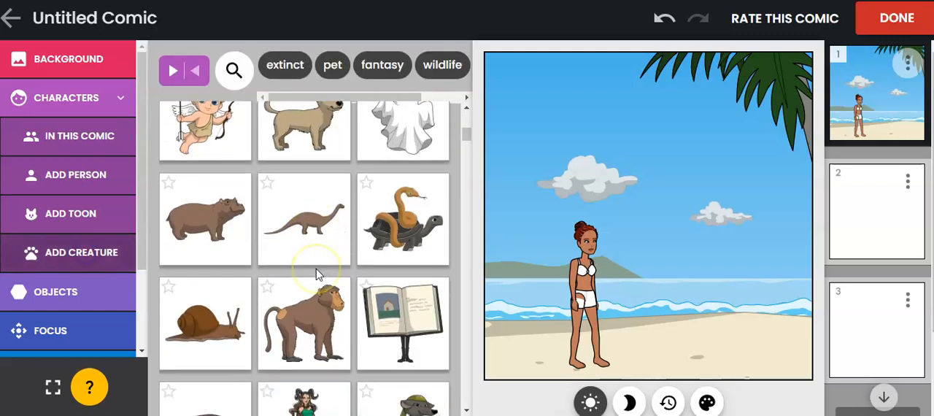
{"action": "scroll", "coordinate": [316, 274], "scroll_direction": "down", "scroll_amount": 4}
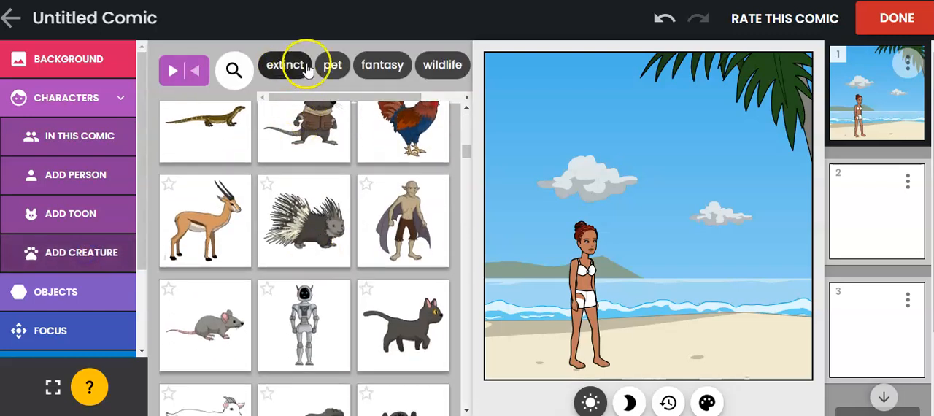
{"action": "left_click_drag", "start_coordinate": [299, 97], "coordinate": [350, 97]}
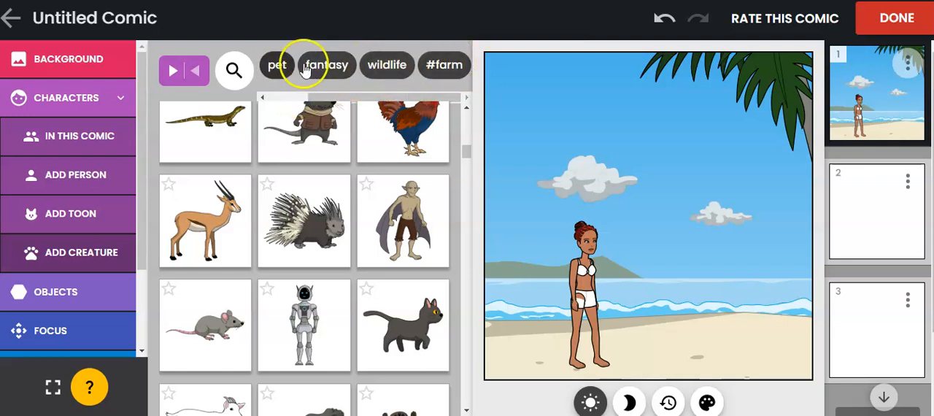
Filter the creatures by "pet" and add the grey-brown dog on the sand beside the Beyonce character
{"action": "left_click", "coordinate": [274, 64]}
{"action": "scroll", "coordinate": [302, 241], "scroll_direction": "down", "scroll_amount": 3}
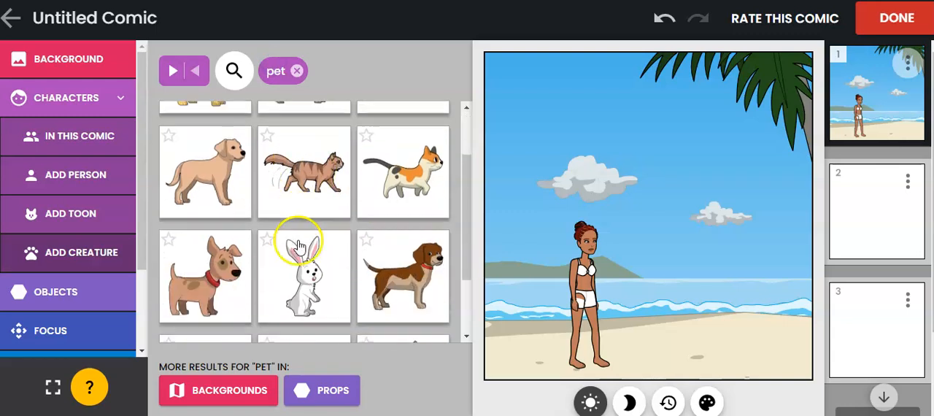
{"action": "scroll", "coordinate": [302, 247], "scroll_direction": "up", "scroll_amount": 3}
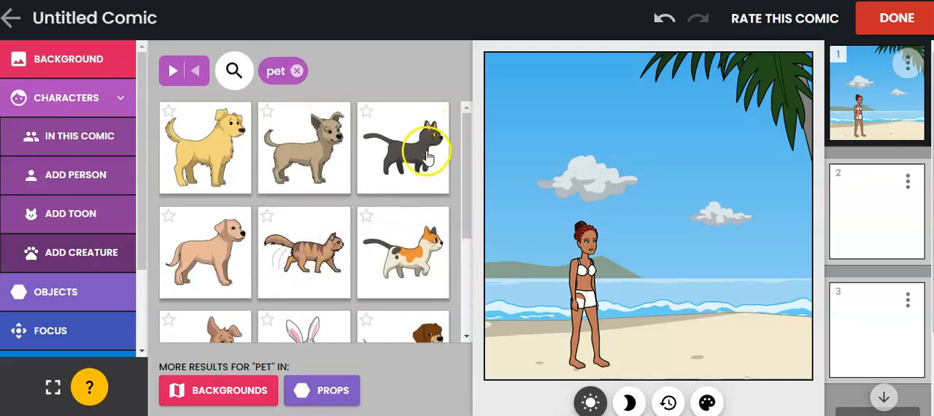
{"action": "left_click", "coordinate": [293, 148]}
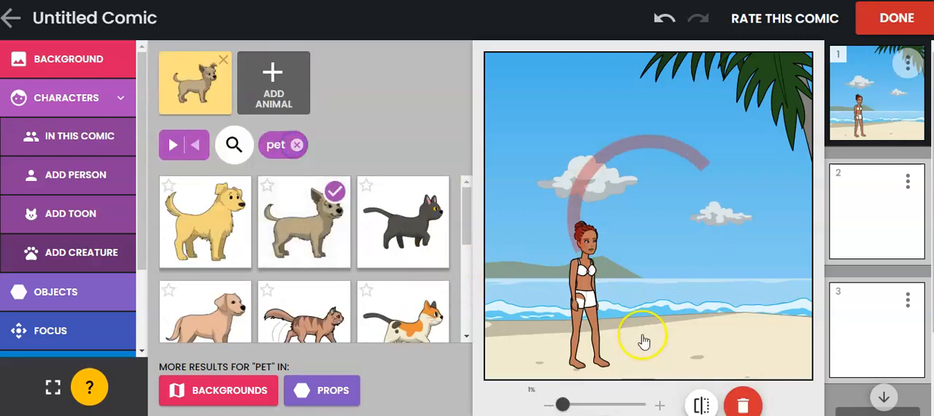
{"action": "left_click", "coordinate": [666, 341]}
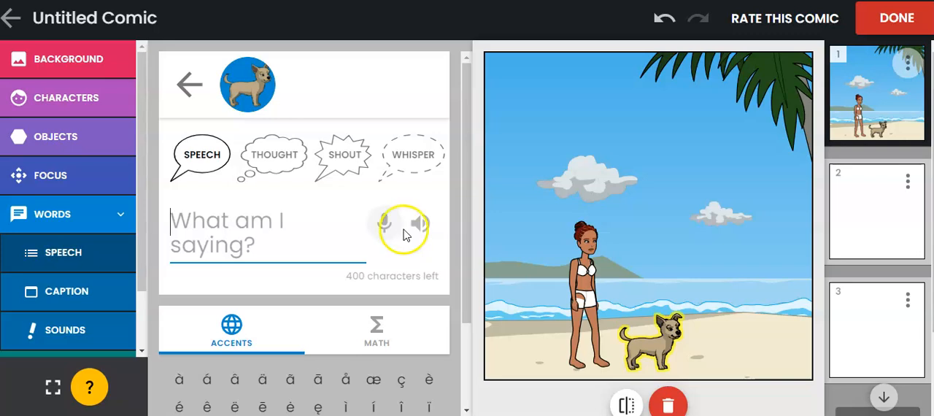
{"action": "left_click", "coordinate": [195, 73]}
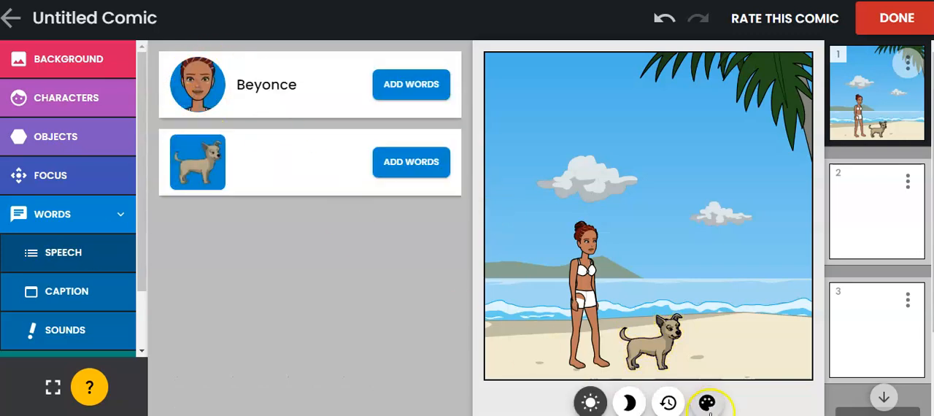
Flip the dog horizontally so it faces the Beyonce character
{"action": "left_click", "coordinate": [659, 356]}
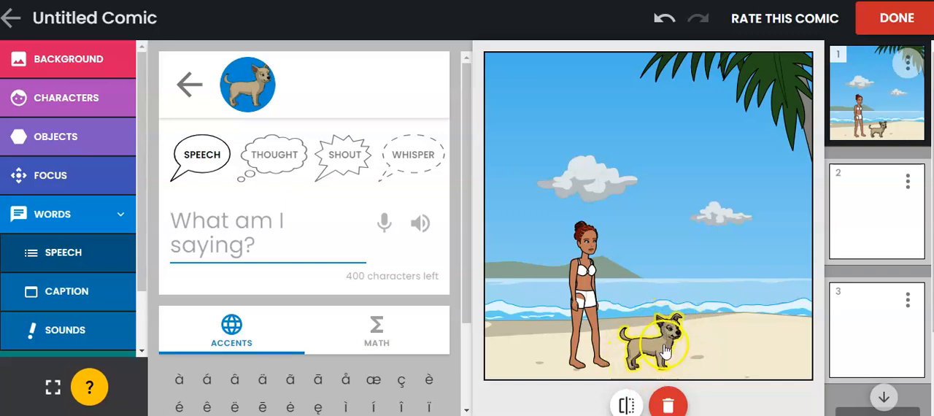
{"action": "left_click", "coordinate": [626, 406]}
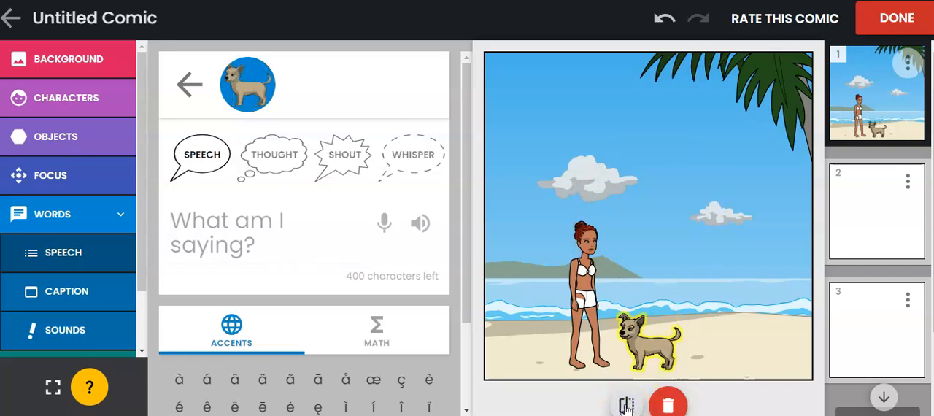
{"action": "left_click", "coordinate": [659, 334]}
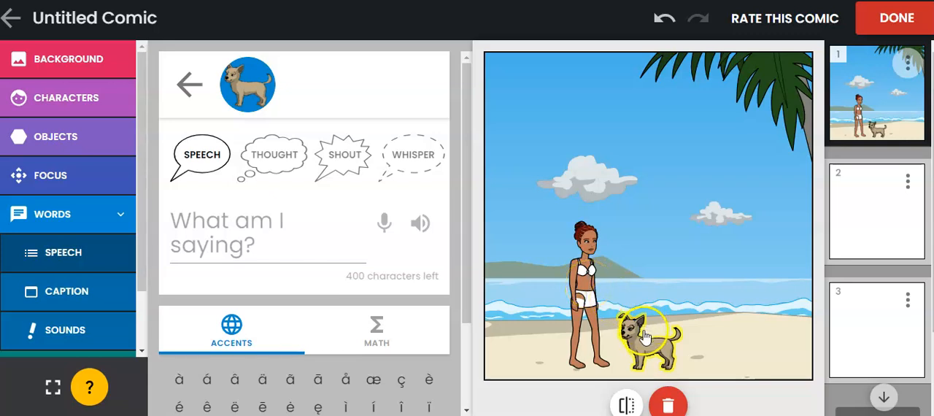
Give the Beyonce character a red fan as a handheld prop in her left hand and another in her right hand
{"action": "left_click", "coordinate": [55, 142]}
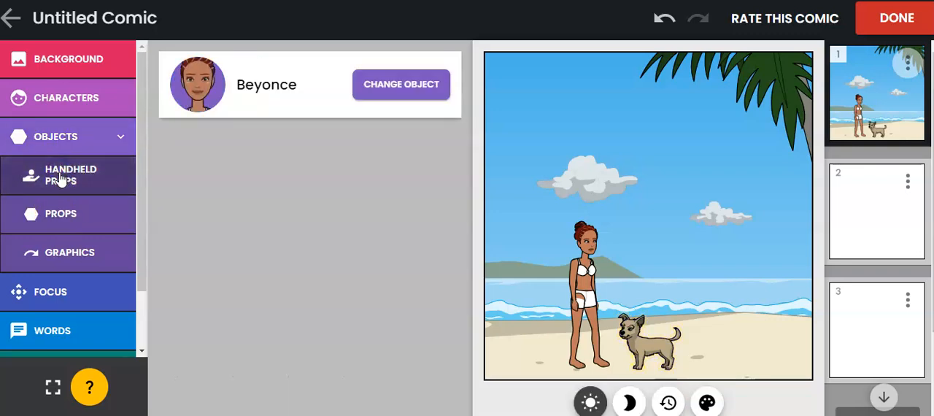
{"action": "left_click", "coordinate": [387, 90]}
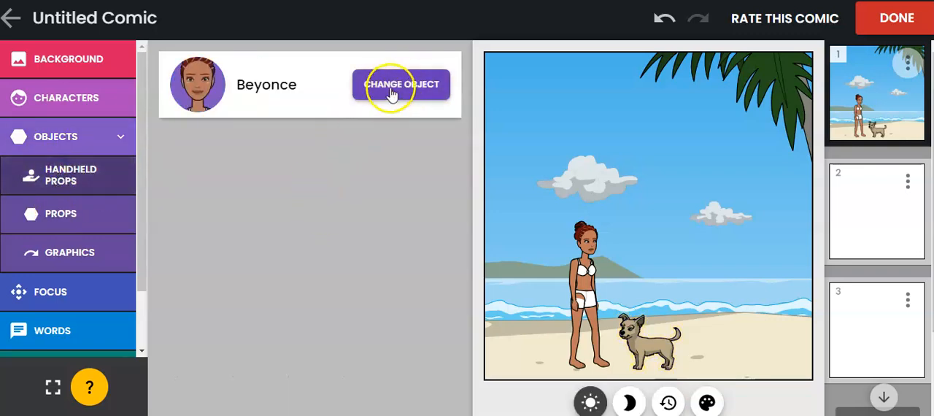
{"action": "left_click", "coordinate": [412, 219]}
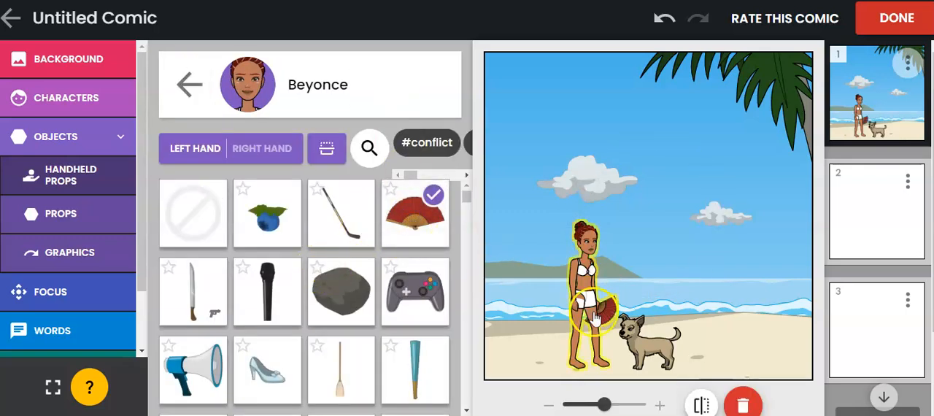
{"action": "left_click", "coordinate": [327, 149]}
{"action": "left_click", "coordinate": [337, 162]}
{"action": "left_click", "coordinate": [278, 162]}
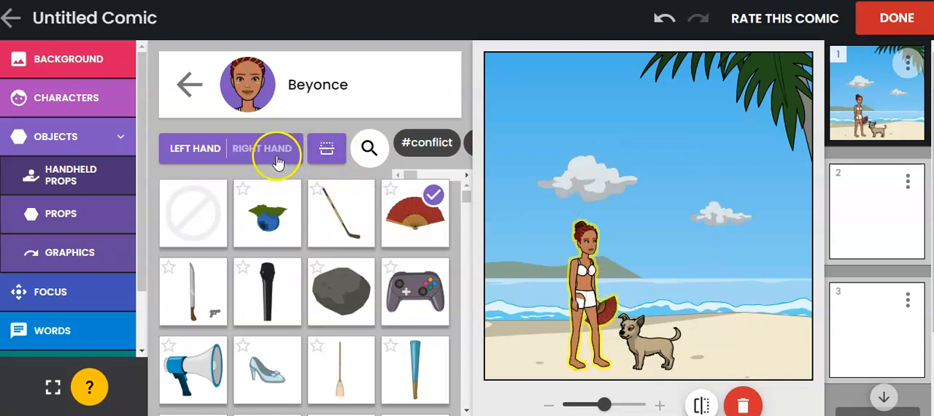
{"action": "left_click", "coordinate": [421, 218]}
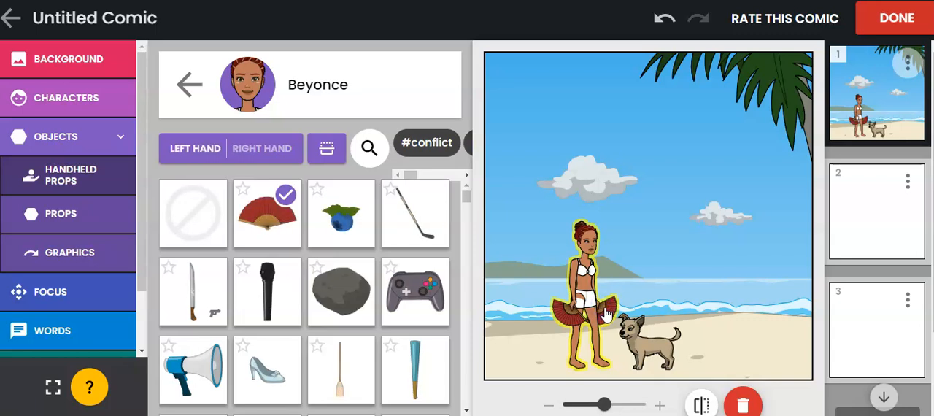
Delete the Beyonce character from the panel, undo the deletion and reopen her for editing
{"action": "left_click", "coordinate": [743, 404]}
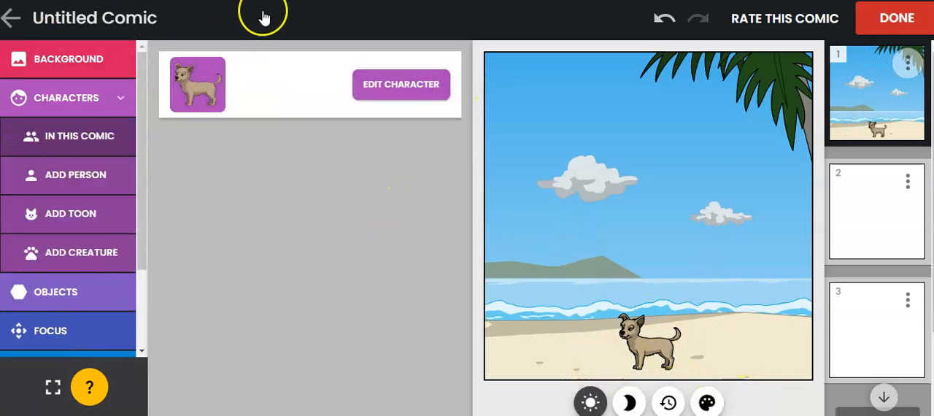
{"action": "left_click", "coordinate": [666, 22]}
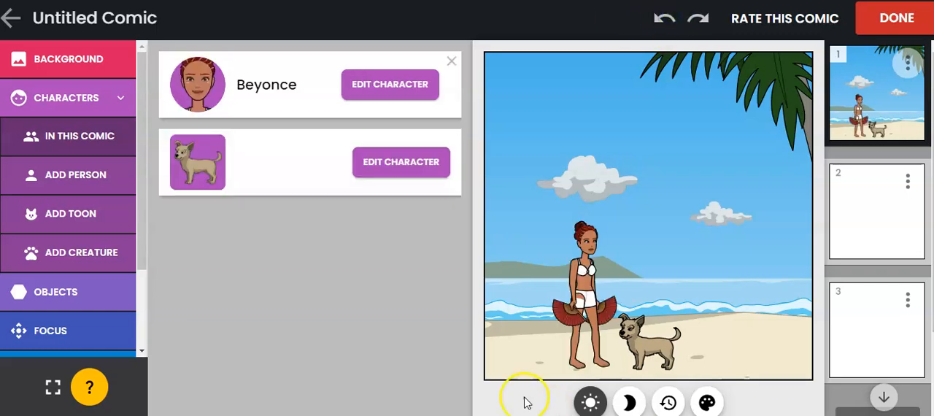
{"action": "left_click", "coordinate": [367, 93]}
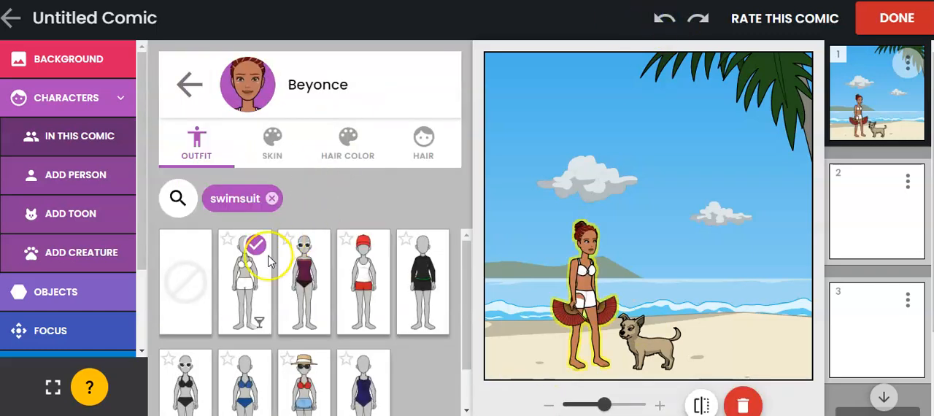
Remove the fan from the Beyonce character's left hand and layer the right-hand fan in front of her body
{"action": "left_click", "coordinate": [608, 310]}
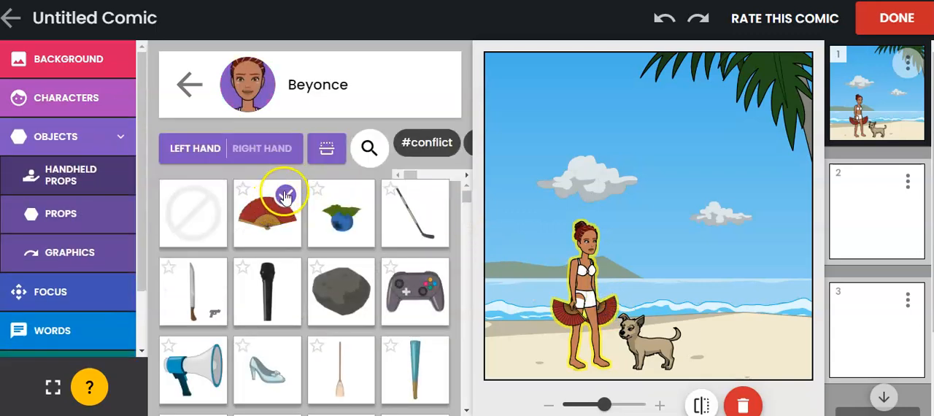
{"action": "scroll", "coordinate": [292, 226], "scroll_direction": "down", "scroll_amount": 3}
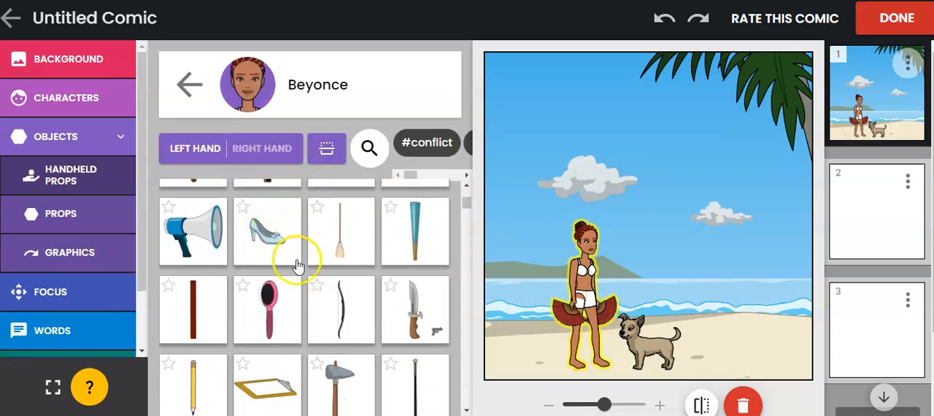
{"action": "scroll", "coordinate": [292, 259], "scroll_direction": "up", "scroll_amount": 3}
{"action": "left_click", "coordinate": [190, 210]}
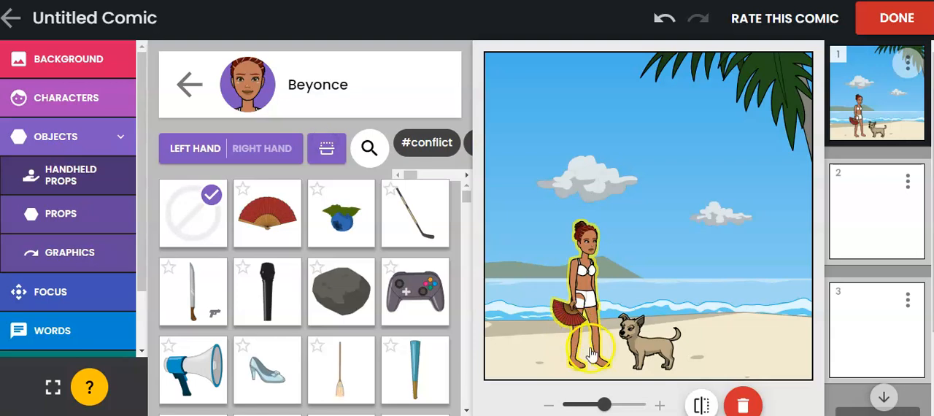
{"action": "left_click", "coordinate": [267, 209]}
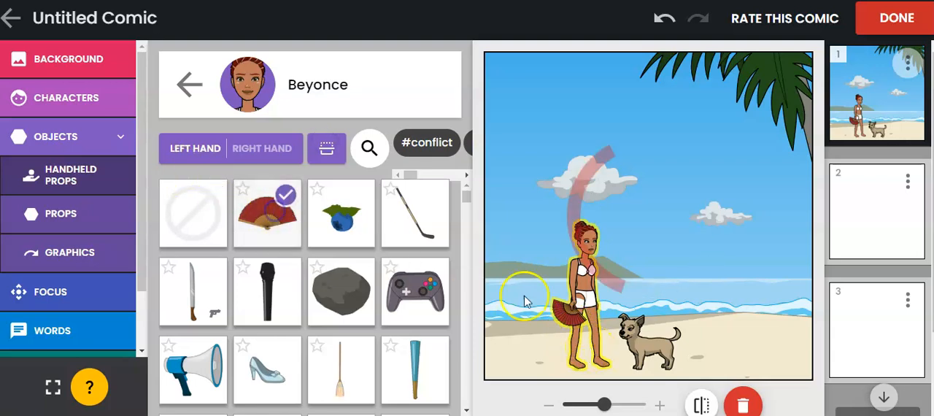
{"action": "left_click", "coordinate": [192, 200]}
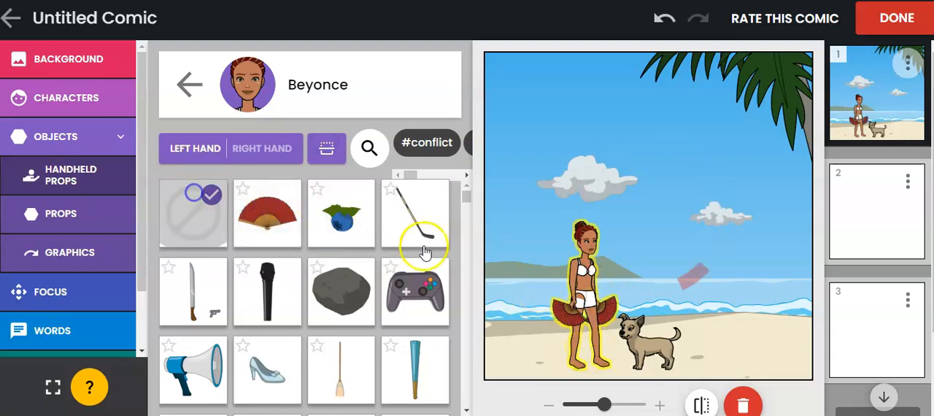
{"action": "left_click", "coordinate": [271, 214]}
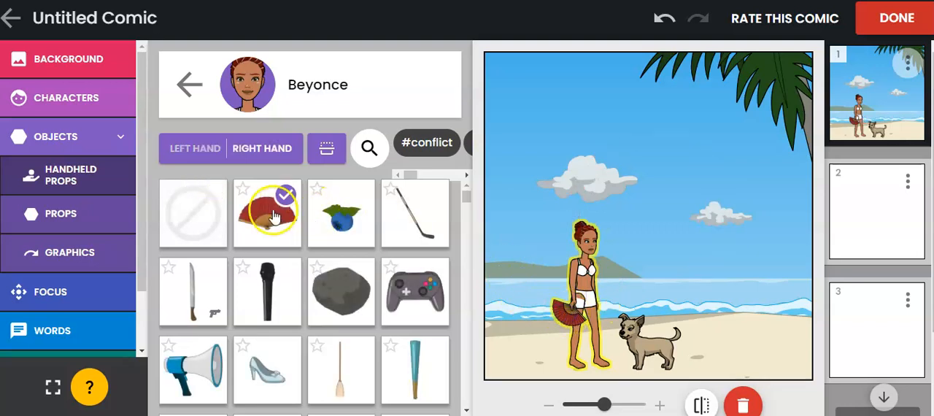
{"action": "left_click", "coordinate": [327, 148]}
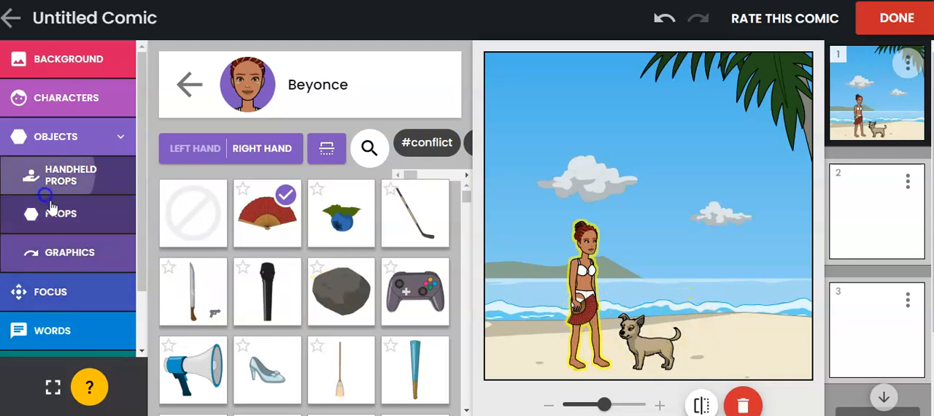
Look through the graphics that can be added as objects
{"action": "left_click", "coordinate": [63, 252]}
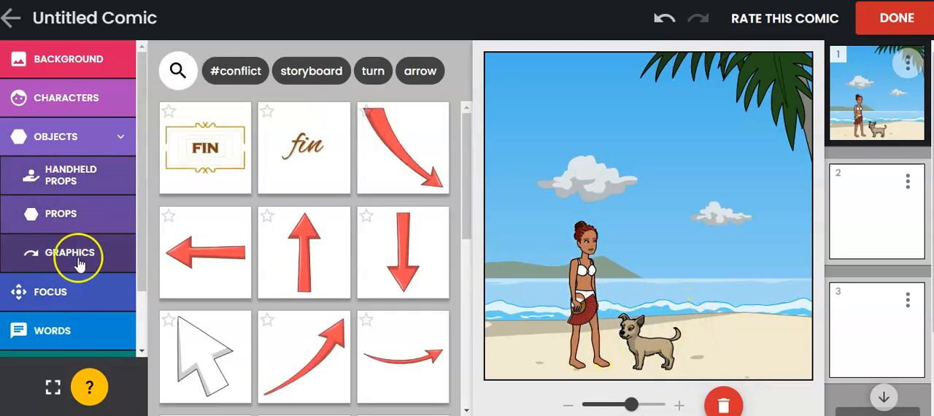
{"action": "scroll", "coordinate": [270, 208], "scroll_direction": "down", "scroll_amount": 5}
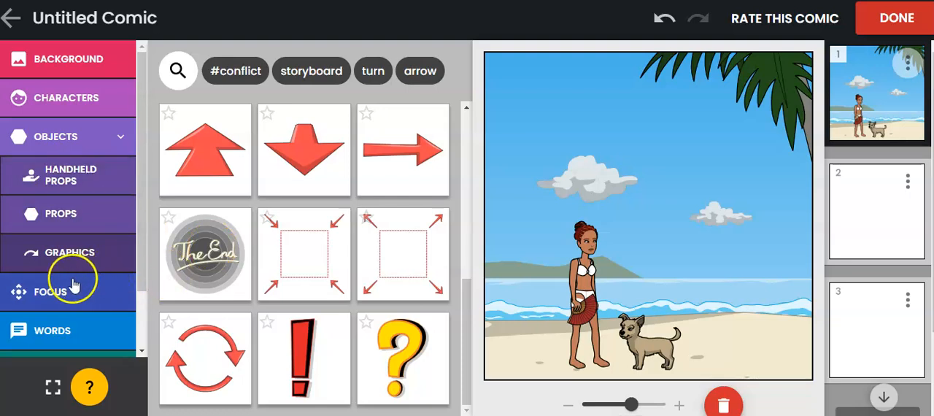
Try the closer regular focus 5 on the first panel, and switch the panel to full-body focus 3
{"action": "scroll", "coordinate": [57, 287], "scroll_direction": "down", "scroll_amount": 1}
{"action": "left_click", "coordinate": [58, 228]}
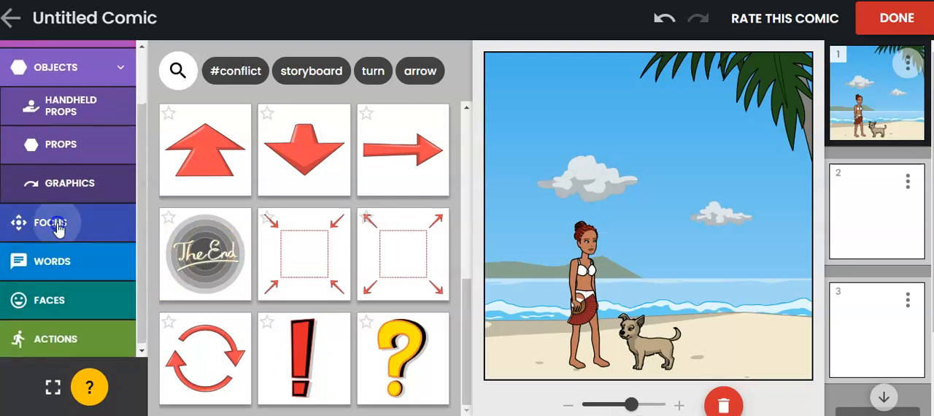
{"action": "left_click", "coordinate": [54, 151]}
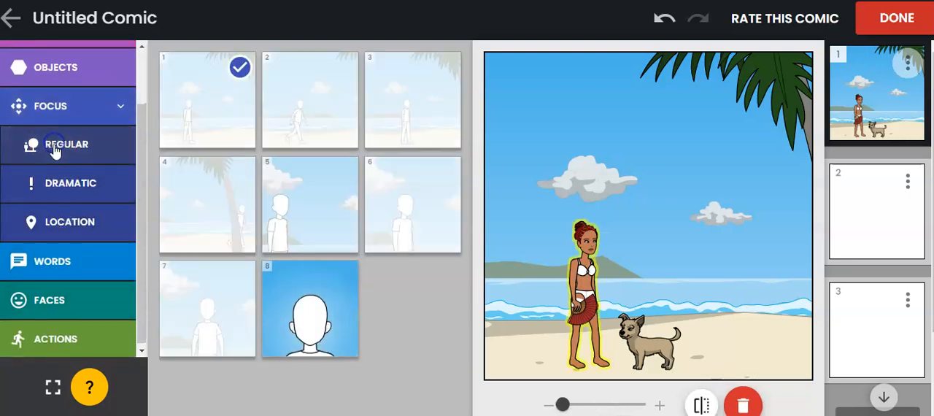
{"action": "left_click", "coordinate": [225, 122]}
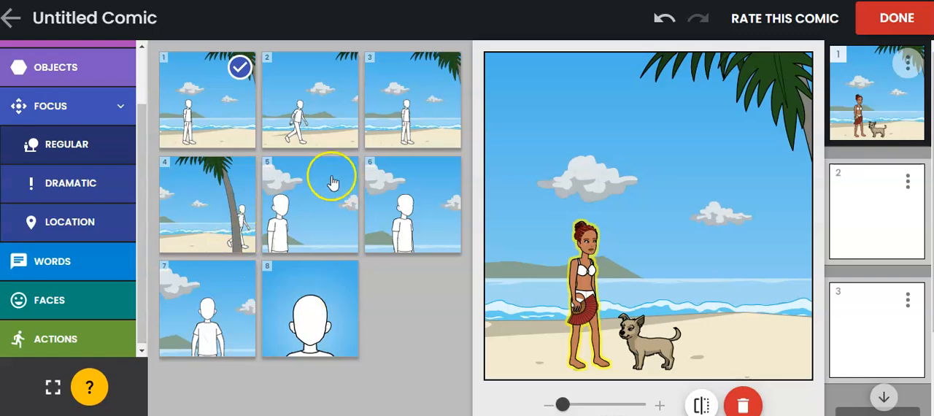
{"action": "left_click", "coordinate": [305, 189]}
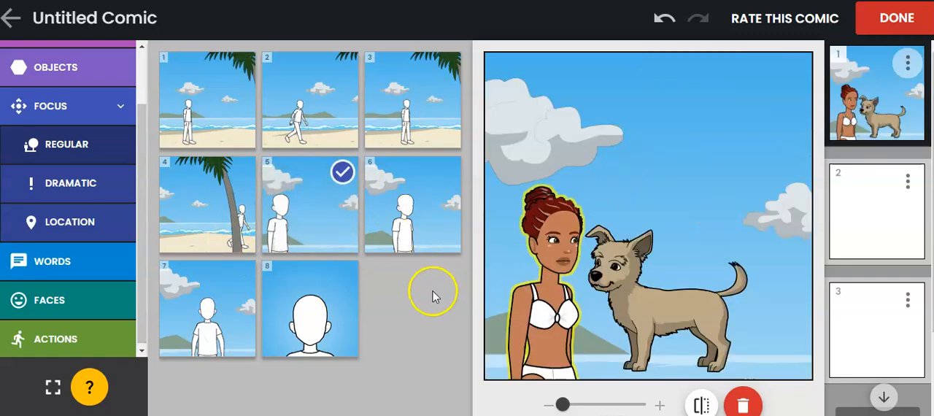
{"action": "left_click", "coordinate": [415, 128]}
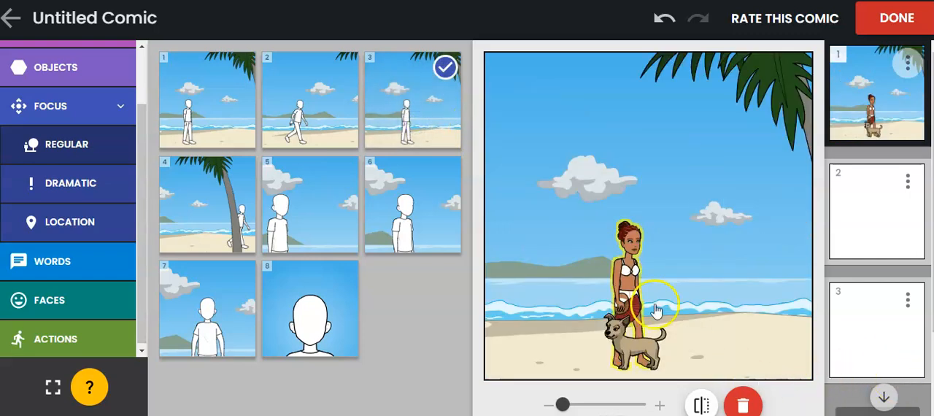
Switch the panel to the walking focus 2, and arrange Beyonce mirrored with the dog in front of her legs
{"action": "left_click", "coordinate": [324, 129]}
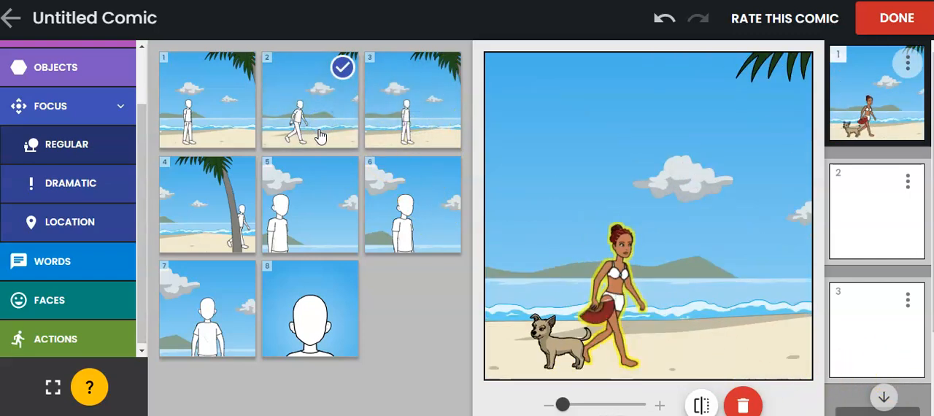
{"action": "left_click_drag", "start_coordinate": [559, 355], "coordinate": [680, 349]}
{"action": "left_click", "coordinate": [701, 403]}
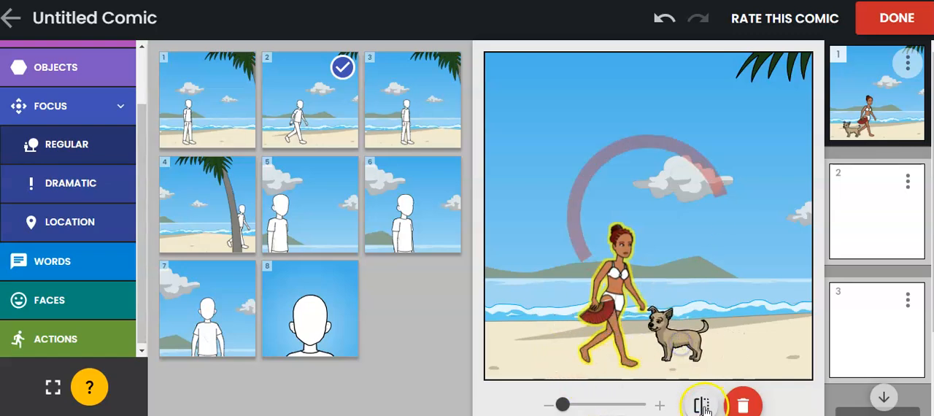
{"action": "left_click", "coordinate": [678, 353]}
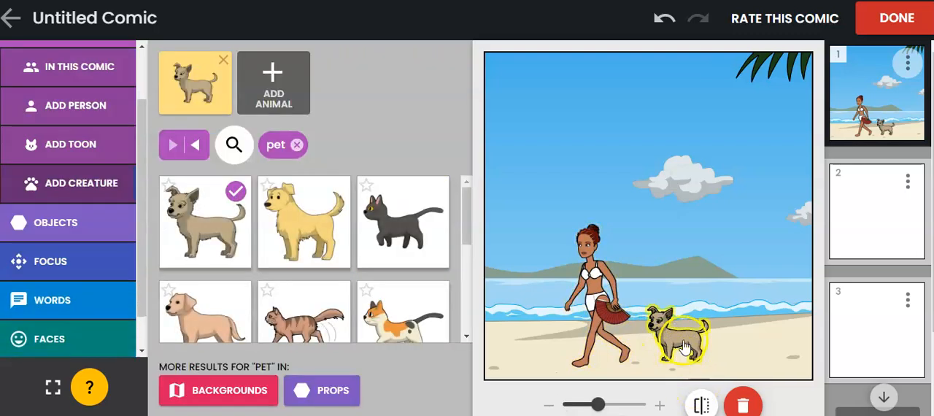
{"action": "left_click_drag", "start_coordinate": [596, 291], "coordinate": [666, 274]}
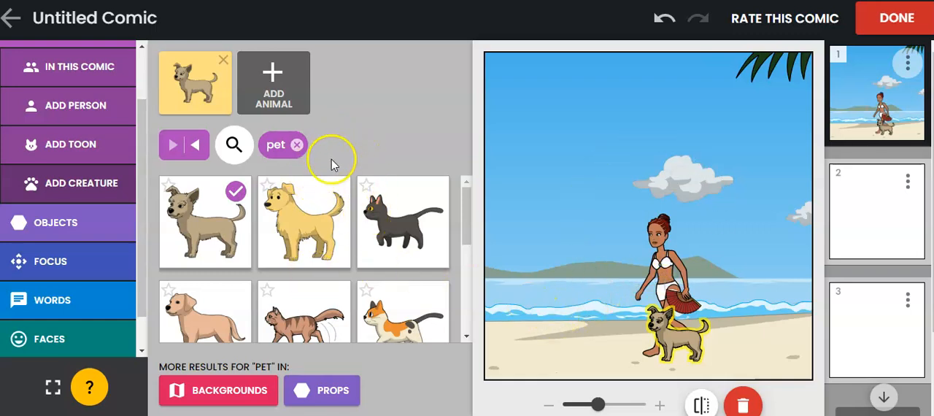
Add a caption reading "In Vacation mode..." along the upper edge of the first panel
{"action": "left_click", "coordinate": [66, 225]}
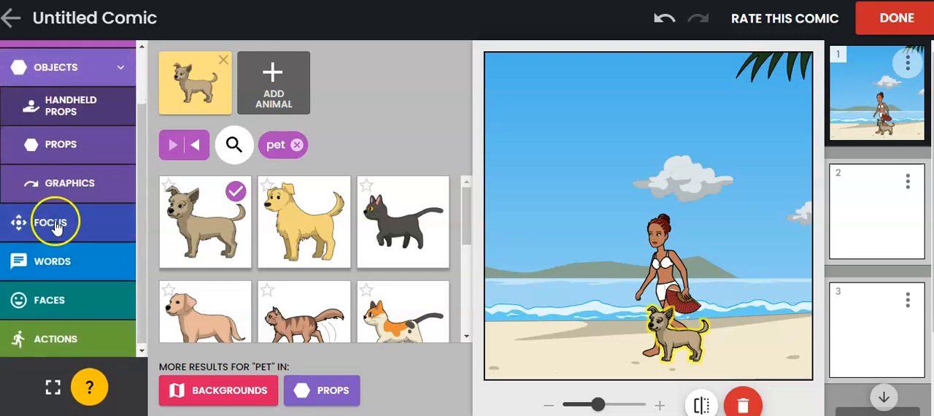
{"action": "left_click", "coordinate": [54, 263]}
{"action": "left_click", "coordinate": [60, 194]}
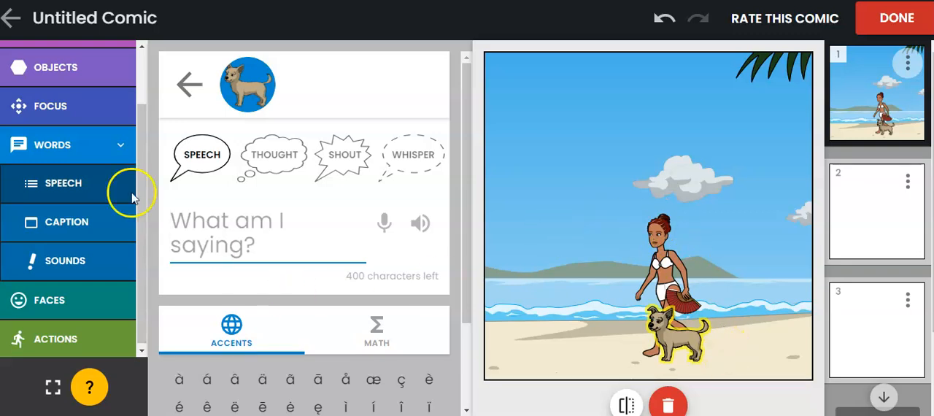
{"action": "left_click", "coordinate": [73, 222]}
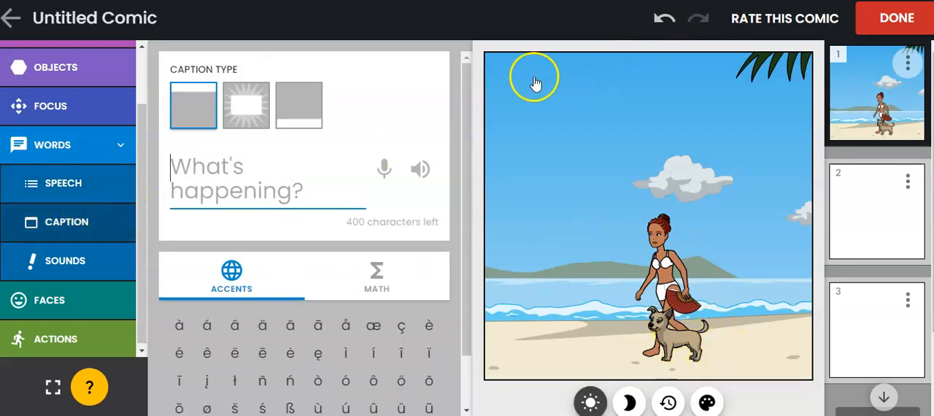
{"action": "left_click", "coordinate": [219, 192]}
{"action": "type", "text": "In Vacati"}
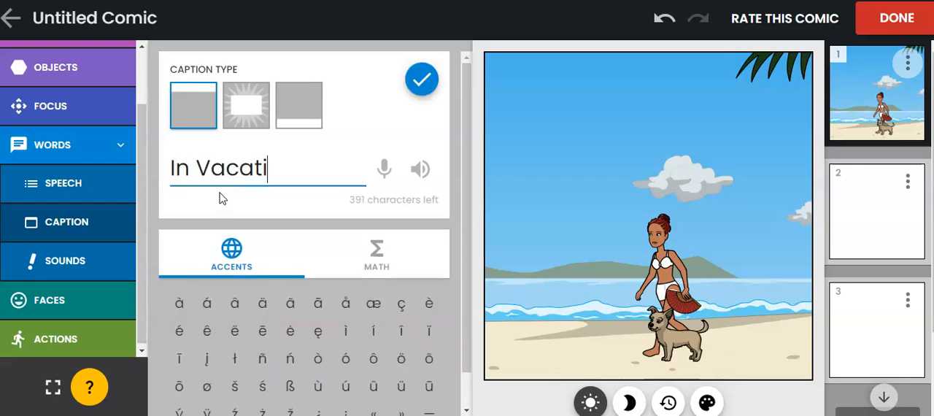
{"action": "type", "text": "on mode..."}
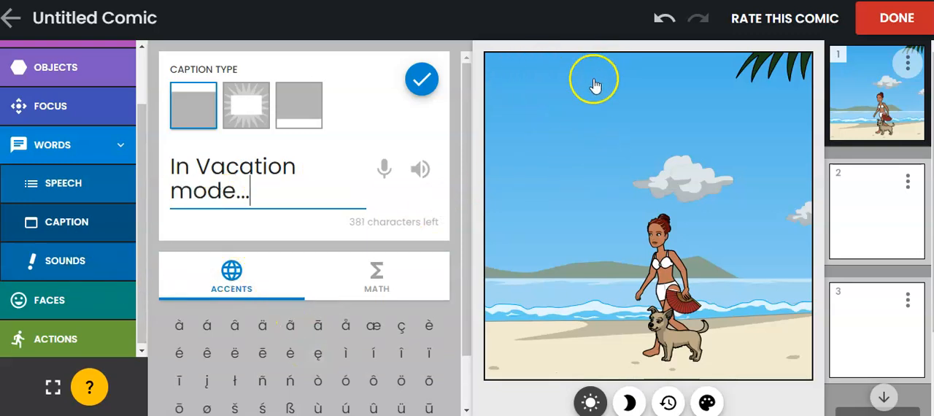
{"action": "scroll", "coordinate": [321, 314], "scroll_direction": "down", "scroll_amount": 1}
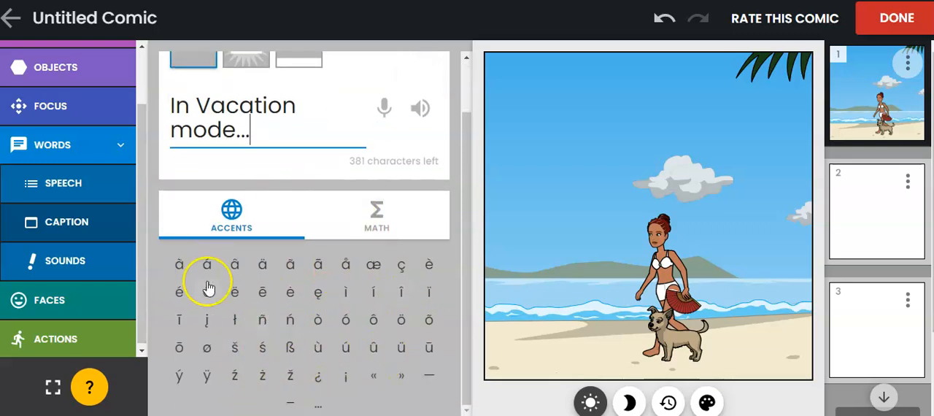
{"action": "left_click", "coordinate": [376, 219]}
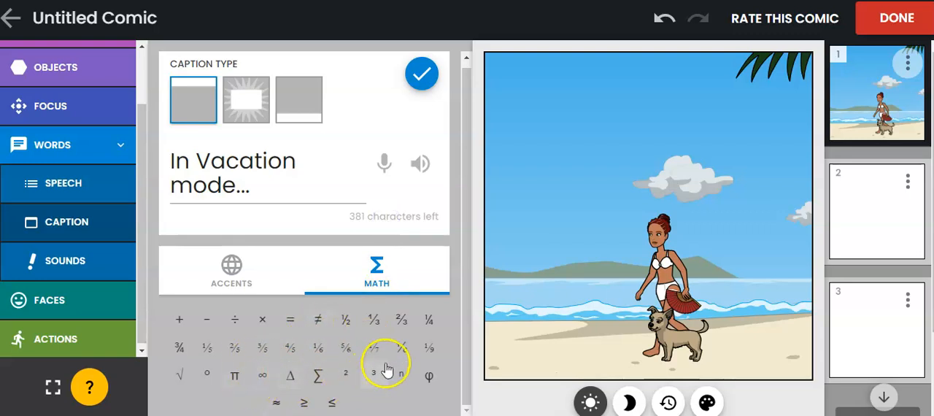
{"action": "left_click", "coordinate": [421, 74]}
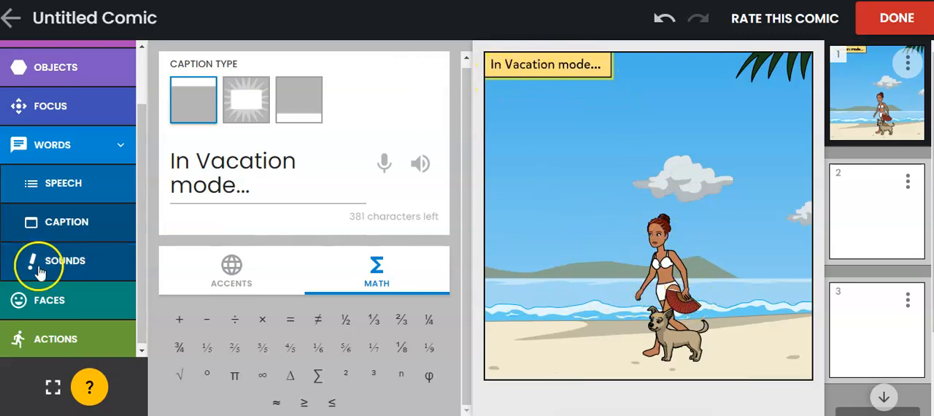
Give the Beyonce character a thought bubble reading "Wow what a beautiful day"
{"action": "left_click", "coordinate": [660, 275]}
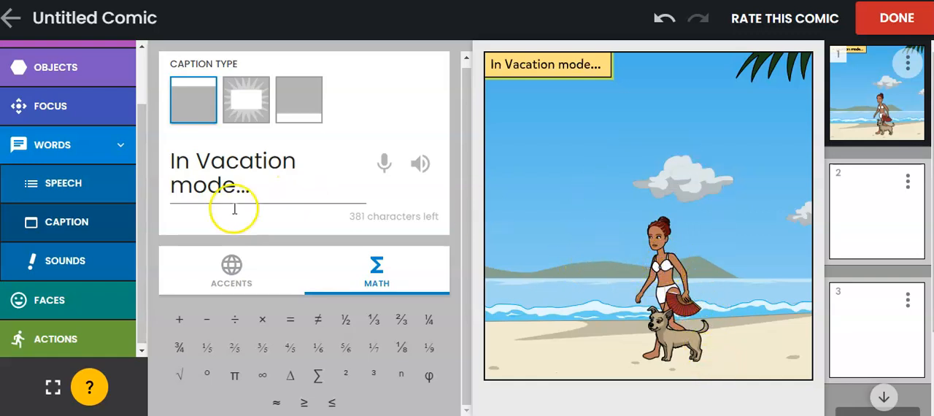
{"action": "left_click", "coordinate": [63, 182]}
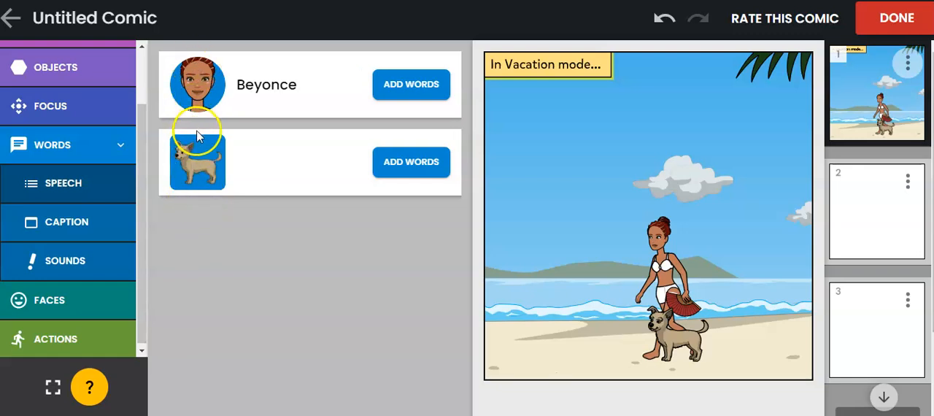
{"action": "left_click", "coordinate": [415, 87]}
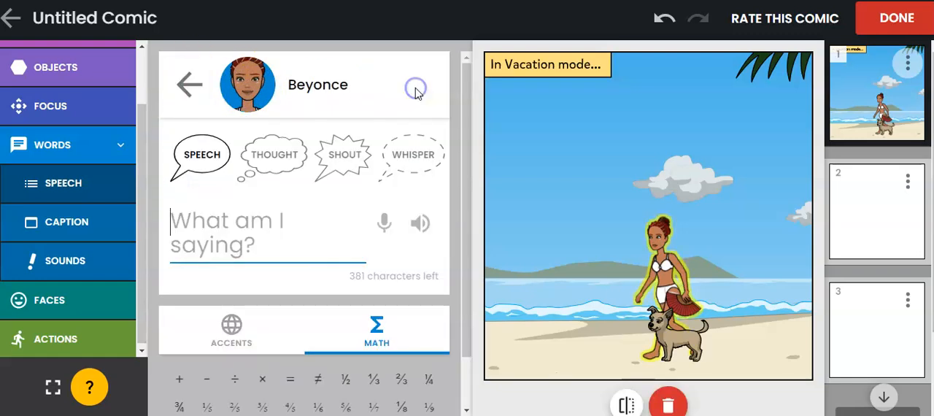
{"action": "left_click", "coordinate": [272, 158]}
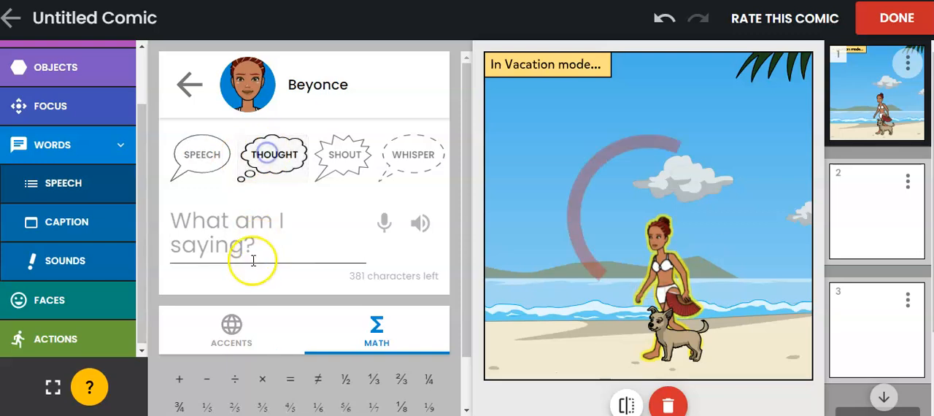
{"action": "left_click", "coordinate": [189, 255]}
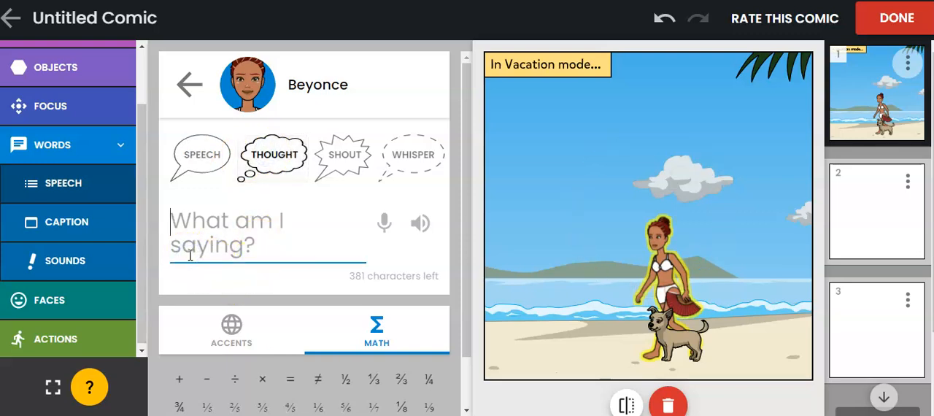
{"action": "type", "text": "Wow what a"}
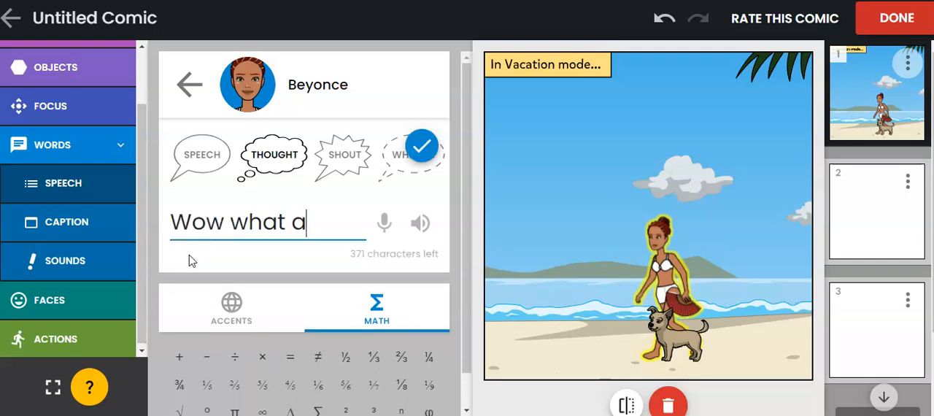
{"action": "type", "text": " beatiful day"}
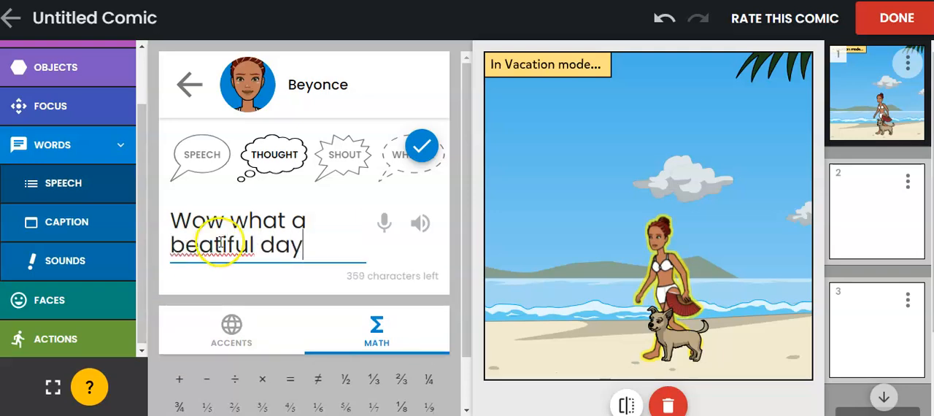
{"action": "type", "text": "u"}
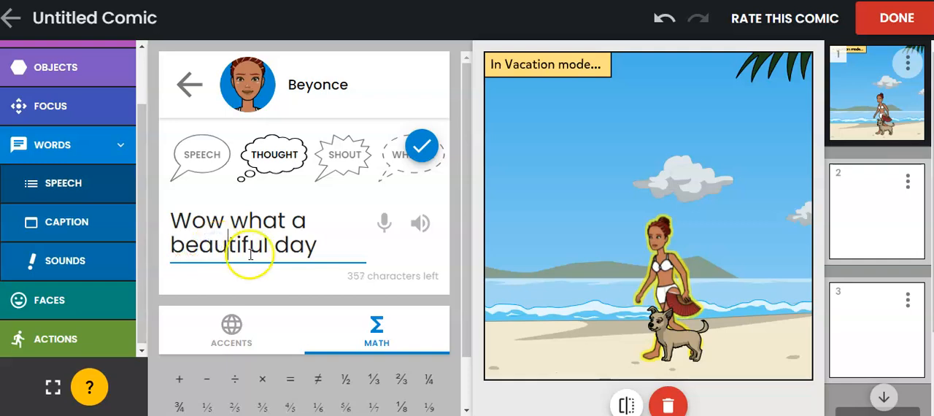
{"action": "left_click", "coordinate": [421, 146]}
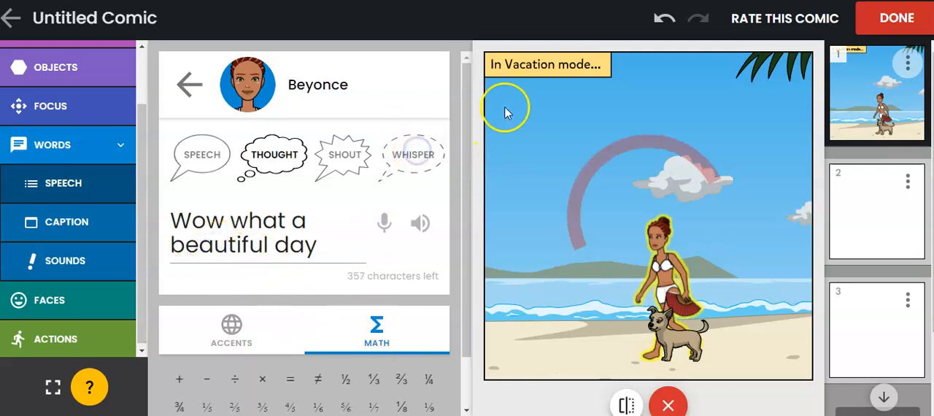
Add the single red "BARK!" sound effect and place it on the sand beside the dog's tail
{"action": "left_click", "coordinate": [675, 343]}
{"action": "left_click", "coordinate": [57, 266]}
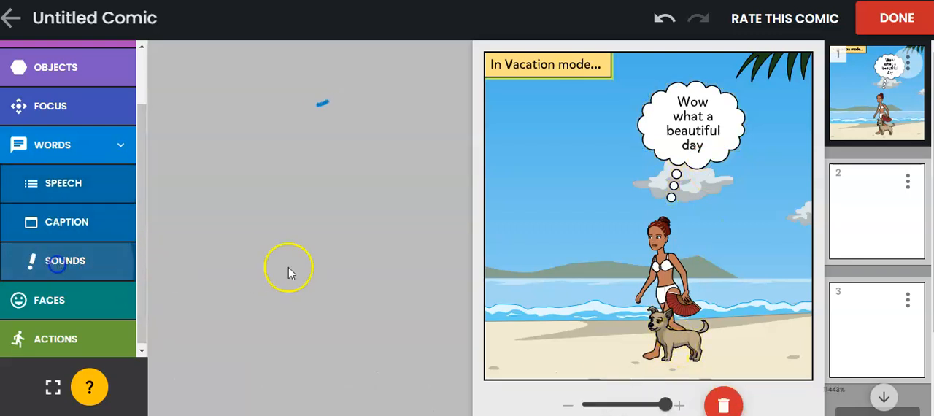
{"action": "scroll", "coordinate": [316, 210], "scroll_direction": "down", "scroll_amount": 3}
{"action": "scroll", "coordinate": [315, 210], "scroll_direction": "up", "scroll_amount": 3}
{"action": "left_click", "coordinate": [422, 139]}
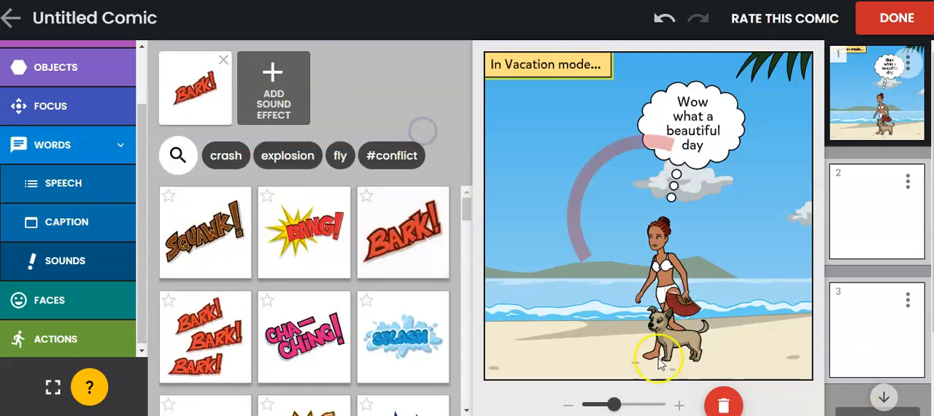
{"action": "left_click_drag", "start_coordinate": [621, 251], "coordinate": [732, 332]}
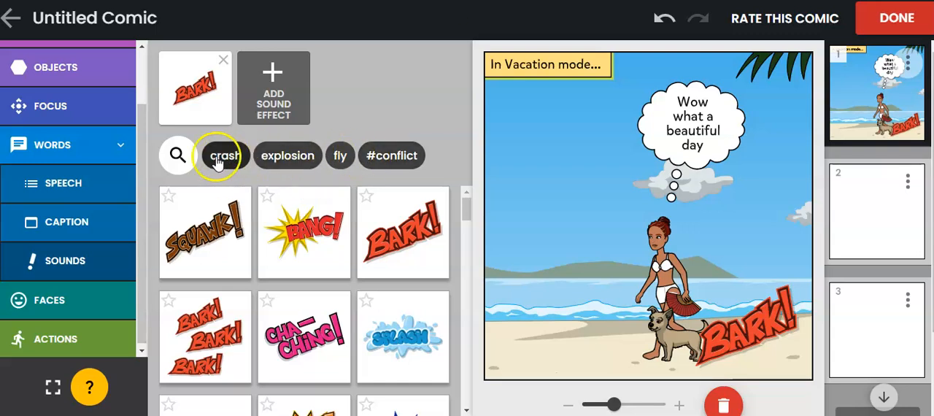
Look through the other sound effects available for the panel
{"action": "left_click", "coordinate": [300, 105]}
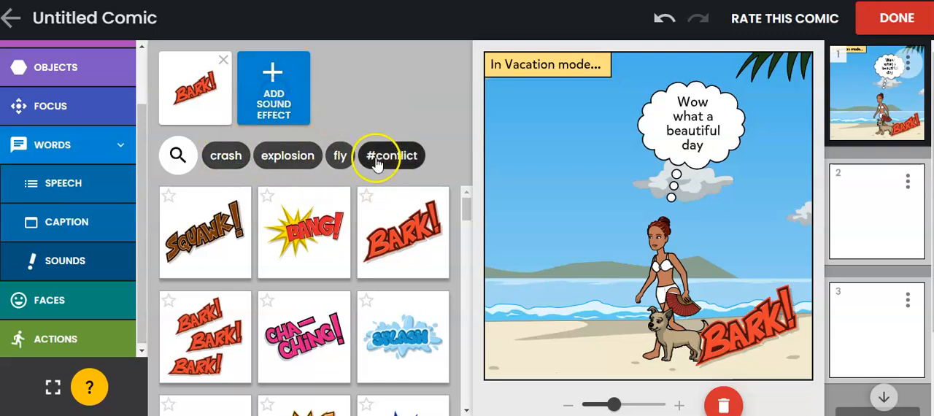
{"action": "scroll", "coordinate": [468, 219], "scroll_direction": "down", "scroll_amount": 2}
{"action": "scroll", "coordinate": [328, 265], "scroll_direction": "down", "scroll_amount": 8}
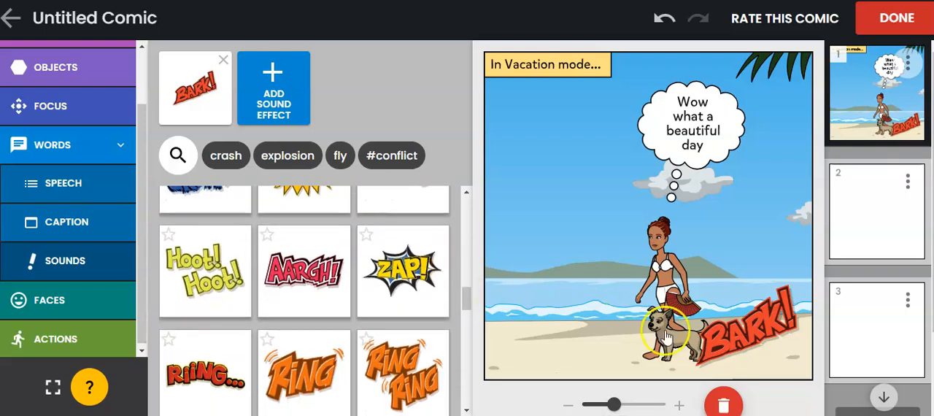
{"action": "left_click", "coordinate": [416, 140]}
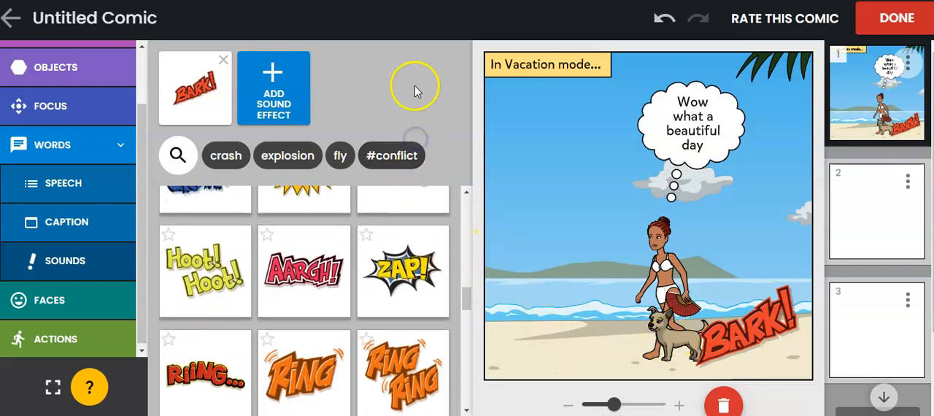
Change Beyonce's body pose to standing on one leg with a hand on her hip, and move the dog out from in front of her
{"action": "left_click", "coordinate": [73, 340]}
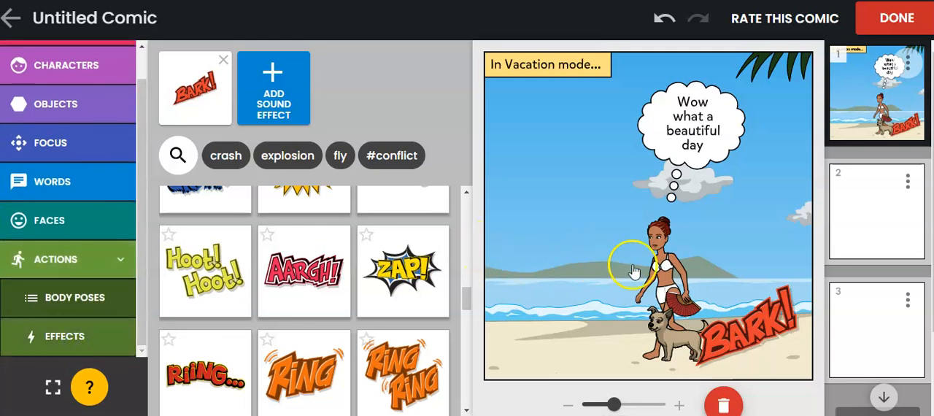
{"action": "left_click", "coordinate": [75, 297]}
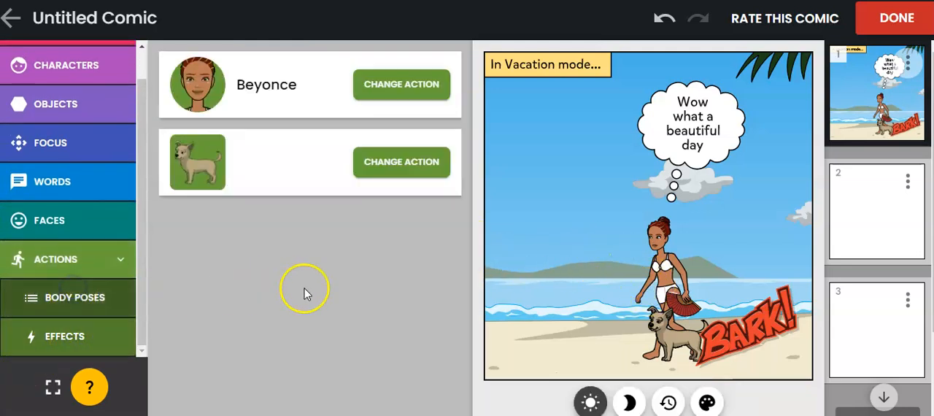
{"action": "left_click", "coordinate": [387, 84]}
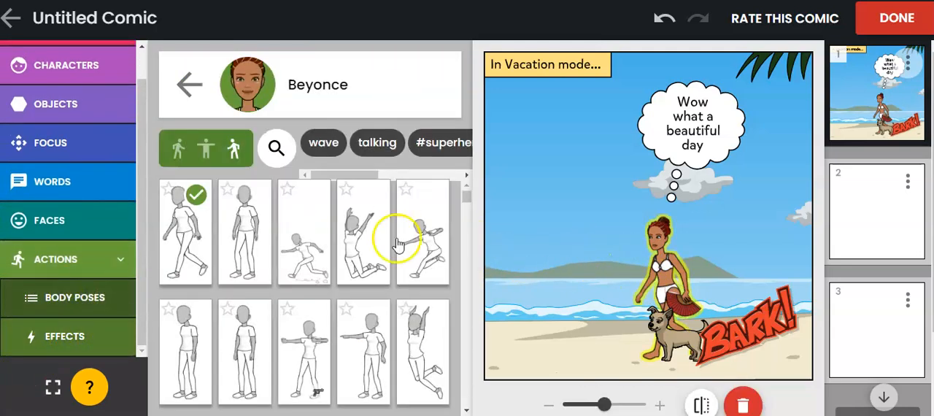
{"action": "scroll", "coordinate": [343, 257], "scroll_direction": "down", "scroll_amount": 1}
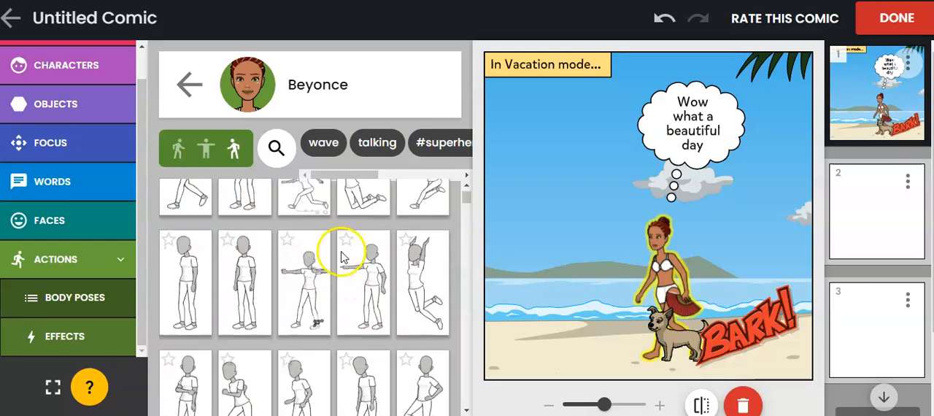
{"action": "scroll", "coordinate": [343, 257], "scroll_direction": "down", "scroll_amount": 2}
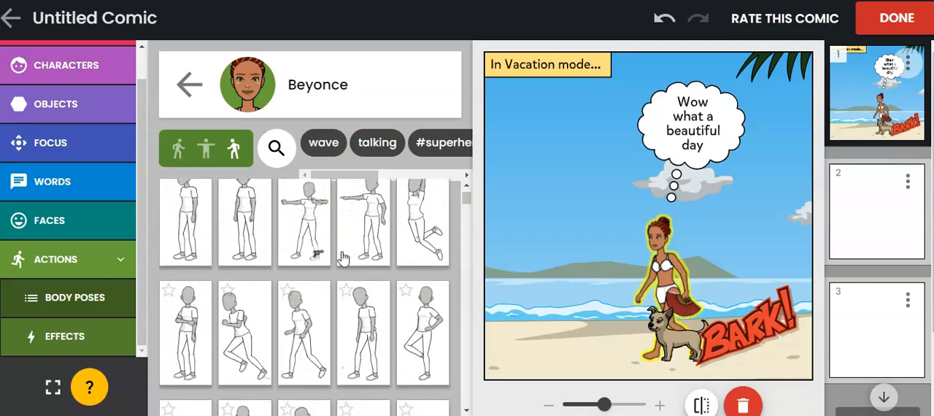
{"action": "left_click", "coordinate": [426, 264]}
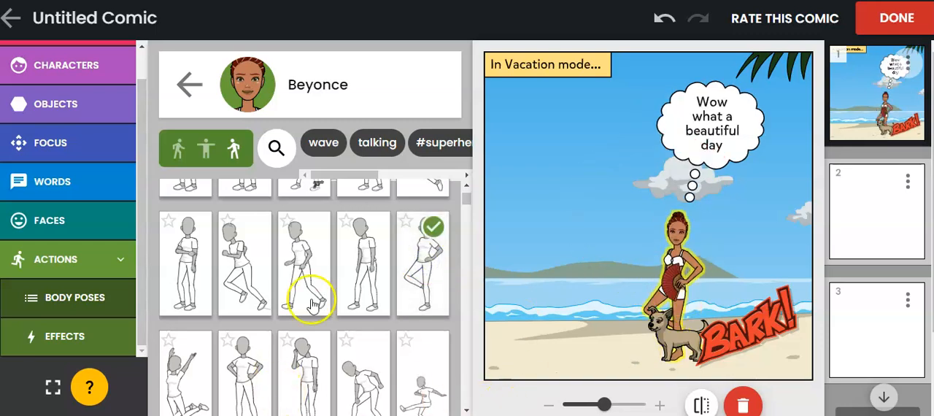
{"action": "left_click", "coordinate": [289, 276]}
{"action": "left_click", "coordinate": [407, 267]}
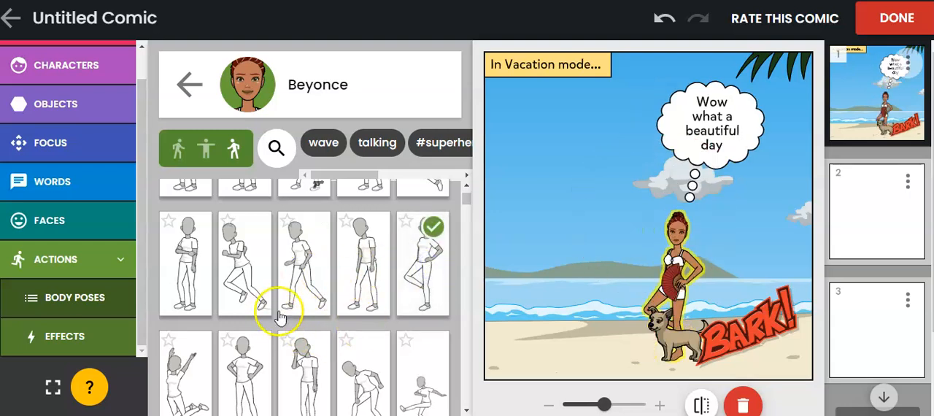
{"action": "left_click_drag", "start_coordinate": [677, 339], "coordinate": [628, 350]}
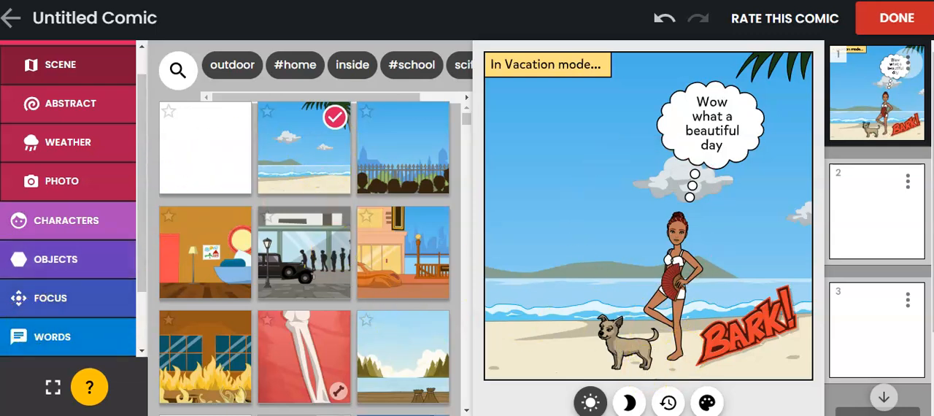
Try the running, crouching and digging body poses on the dog, and settle on the pose lying on its back
{"action": "left_click", "coordinate": [54, 336]}
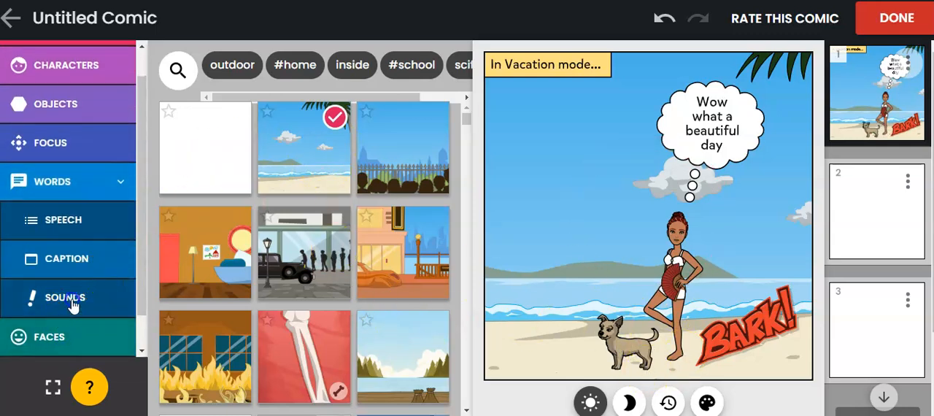
{"action": "left_click", "coordinate": [73, 306]}
{"action": "left_click", "coordinate": [21, 338]}
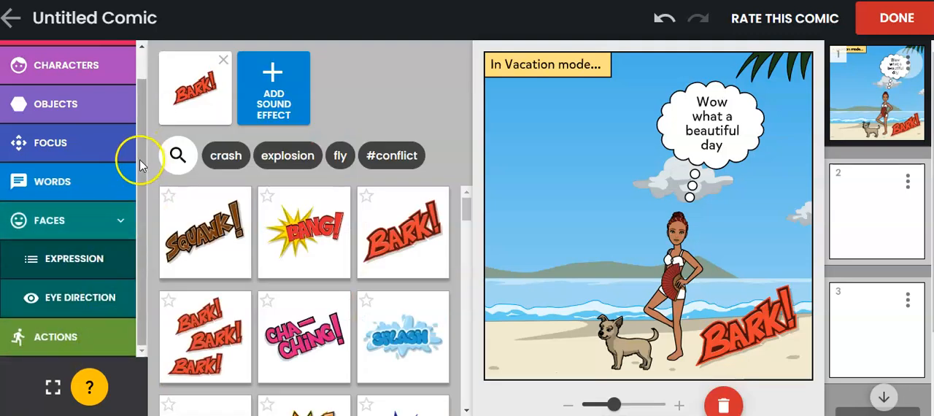
{"action": "left_click", "coordinate": [57, 336]}
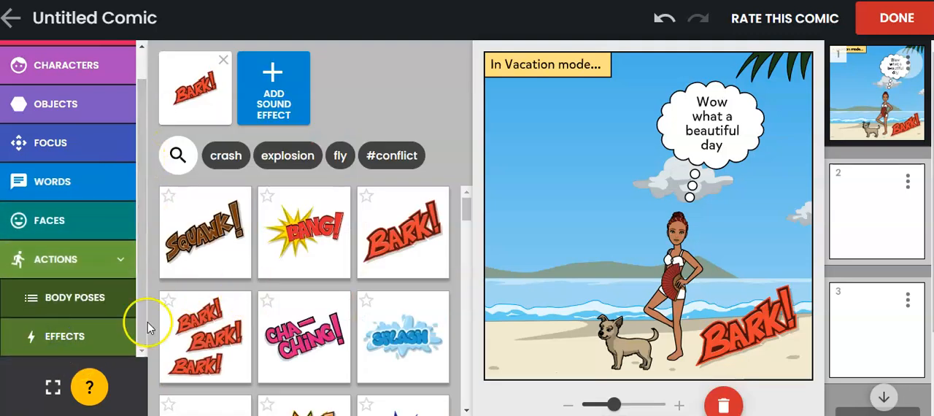
{"action": "left_click", "coordinate": [80, 300]}
{"action": "left_click", "coordinate": [380, 159]}
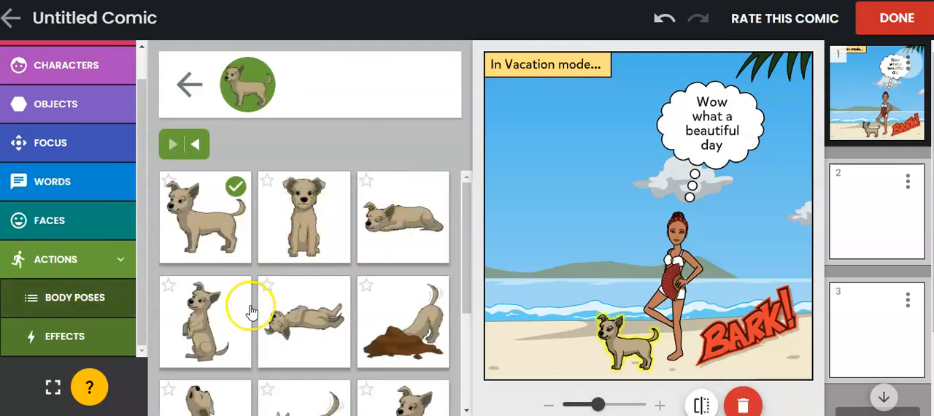
{"action": "scroll", "coordinate": [255, 306], "scroll_direction": "down", "scroll_amount": 3}
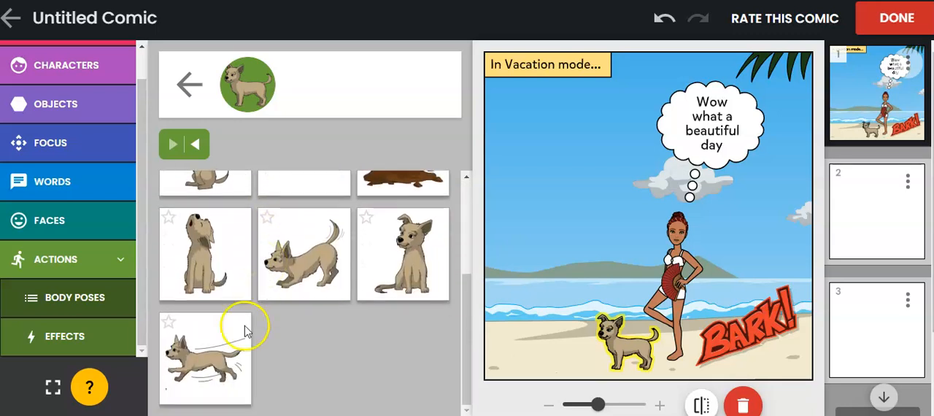
{"action": "left_click", "coordinate": [189, 373]}
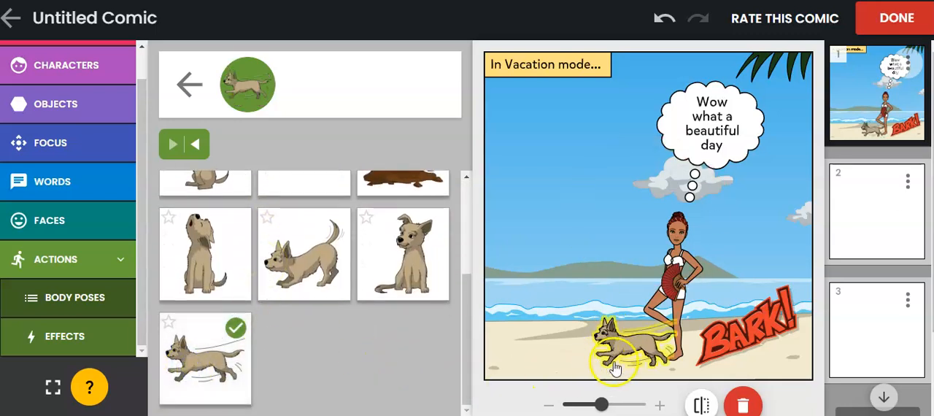
{"action": "left_click", "coordinate": [312, 259]}
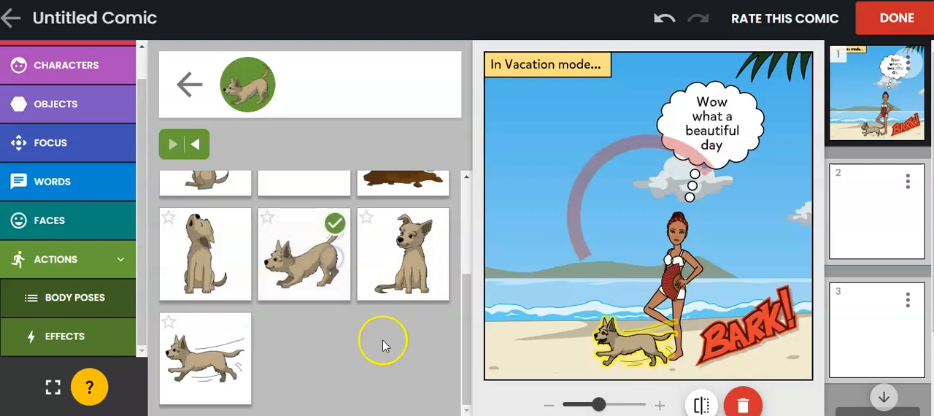
{"action": "scroll", "coordinate": [380, 339], "scroll_direction": "up", "scroll_amount": 2}
{"action": "left_click", "coordinate": [400, 218]}
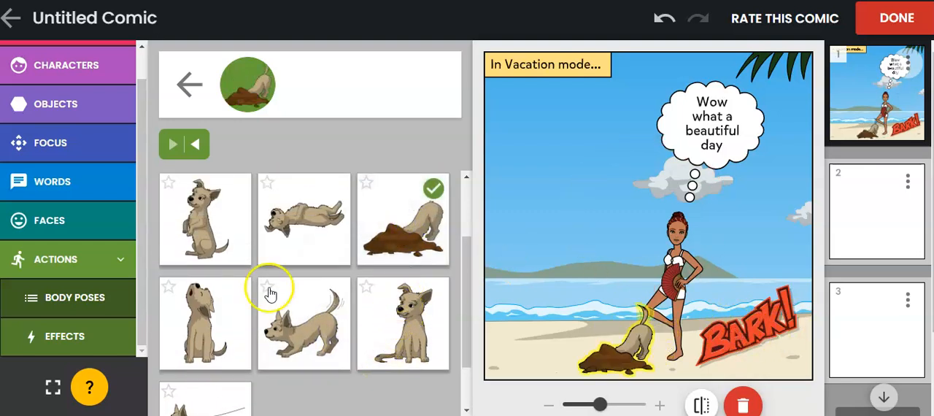
{"action": "left_click", "coordinate": [302, 225]}
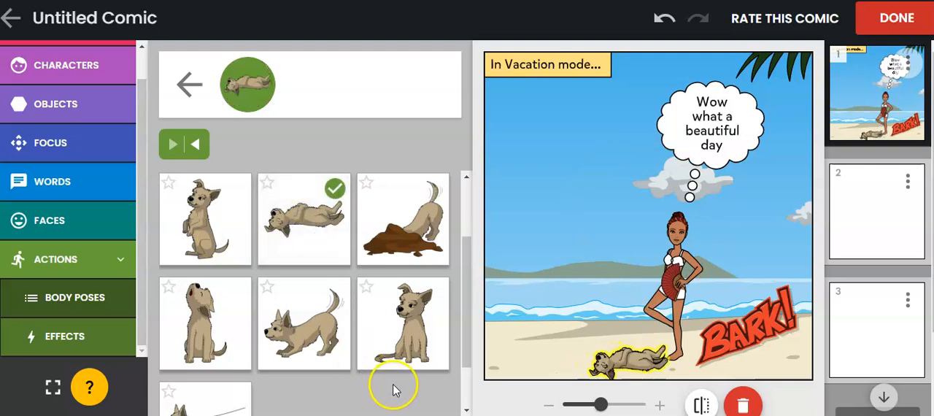
Look through the action effects available for the Beyonce character
{"action": "left_click", "coordinate": [76, 336]}
{"action": "left_click", "coordinate": [400, 86]}
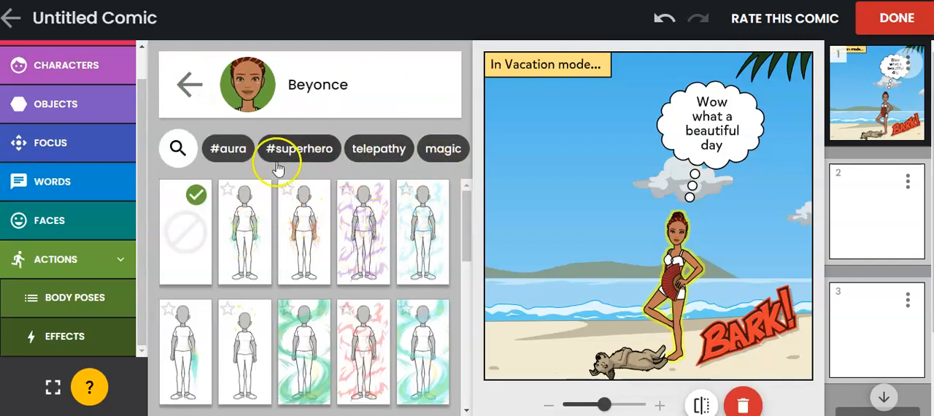
{"action": "left_click_drag", "start_coordinate": [466, 206], "coordinate": [446, 193]}
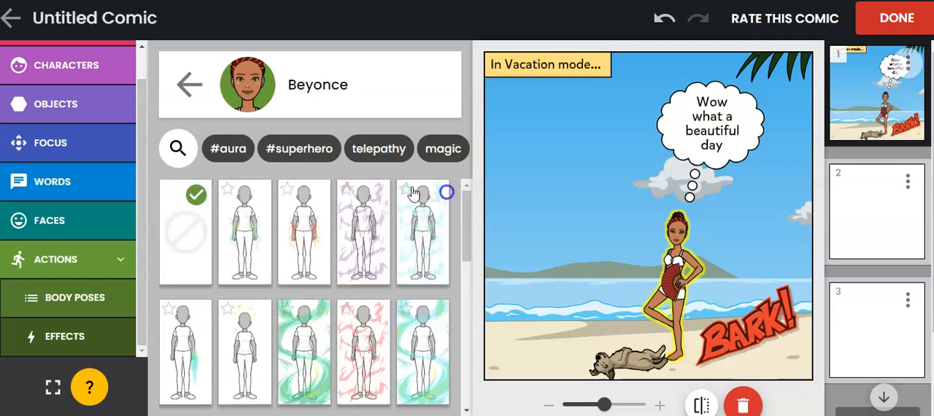
Try several facial expressions on Beyonce, filter them by "happy", and give her an open-eyed, open-mouthed smile
{"action": "left_click", "coordinate": [62, 219]}
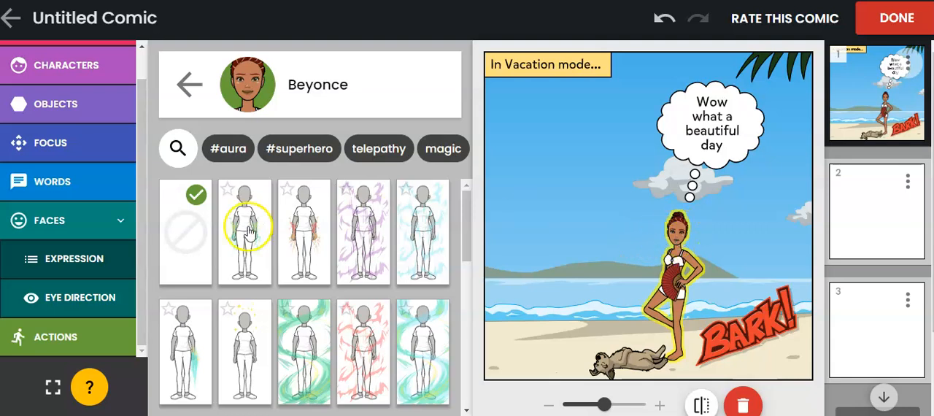
{"action": "left_click", "coordinate": [42, 260]}
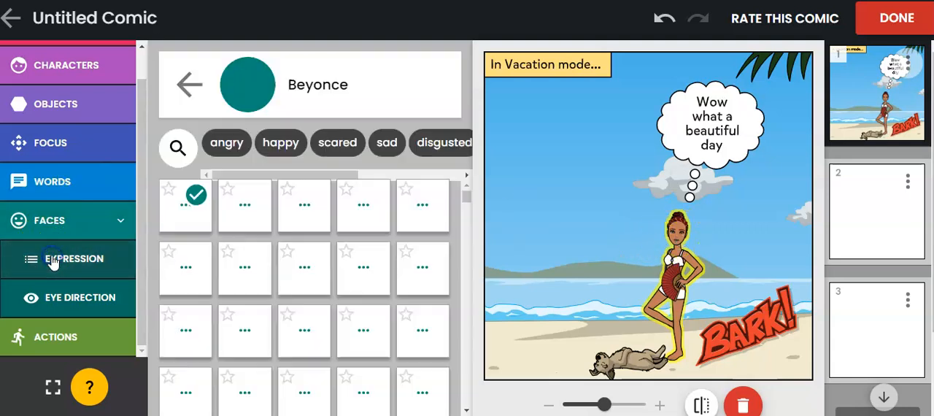
{"action": "left_click", "coordinate": [305, 216]}
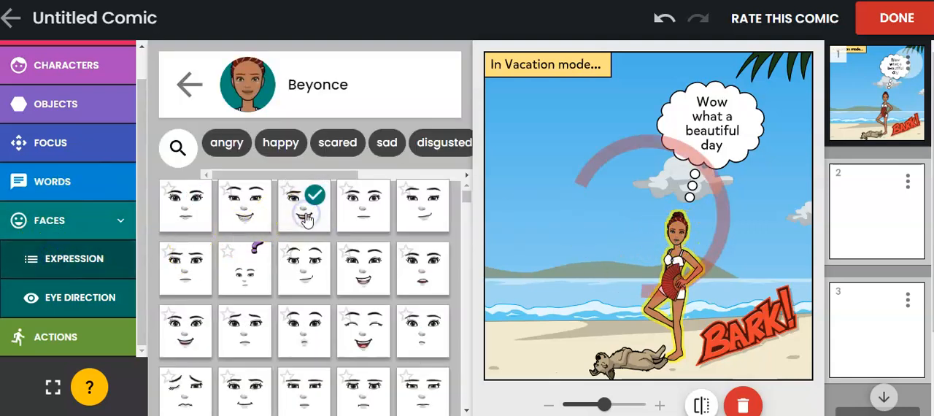
{"action": "left_click", "coordinate": [369, 281]}
{"action": "left_click", "coordinate": [363, 340]}
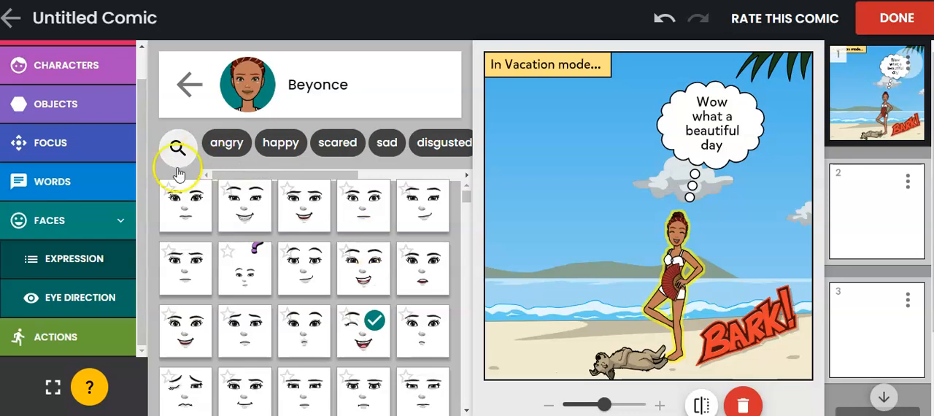
{"action": "left_click", "coordinate": [282, 140]}
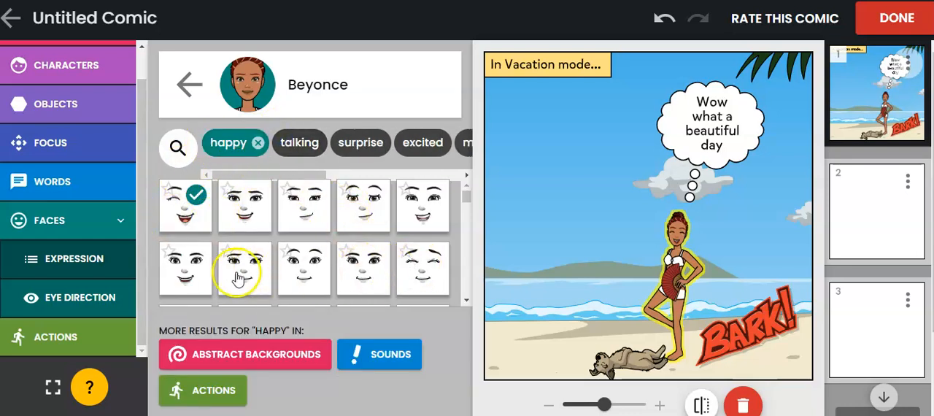
{"action": "left_click", "coordinate": [178, 270]}
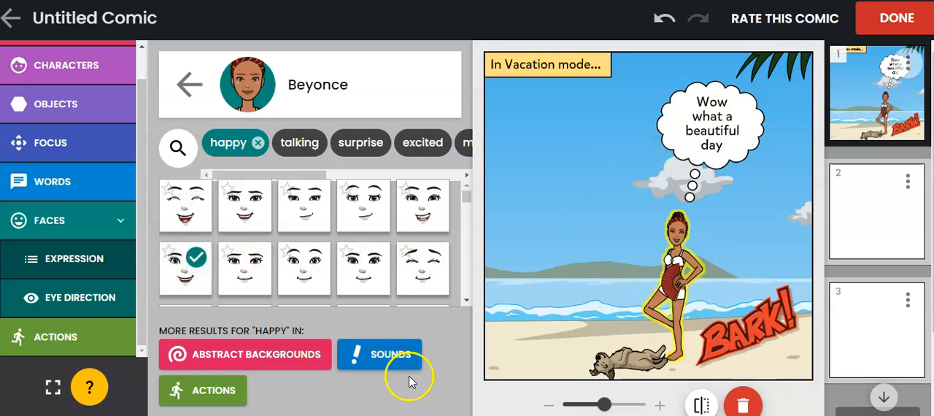
{"action": "left_click", "coordinate": [192, 86]}
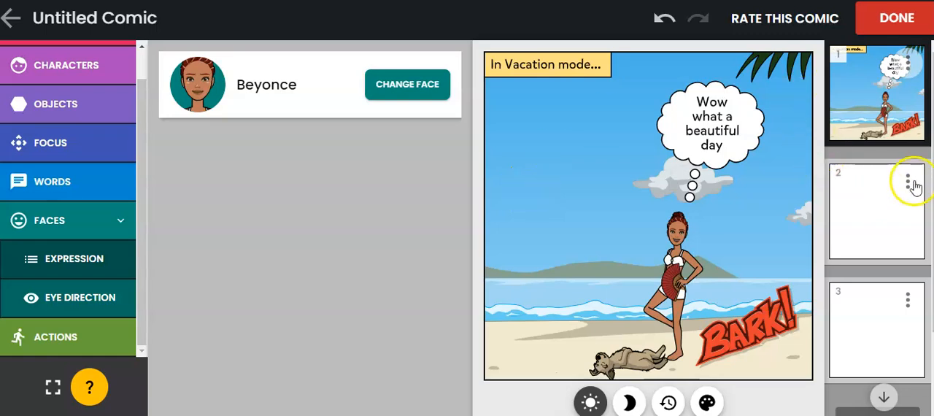
Change panel 2's background to the outdoor #nature waterfall scene and remove the open book on its stand
{"action": "left_click", "coordinate": [890, 223]}
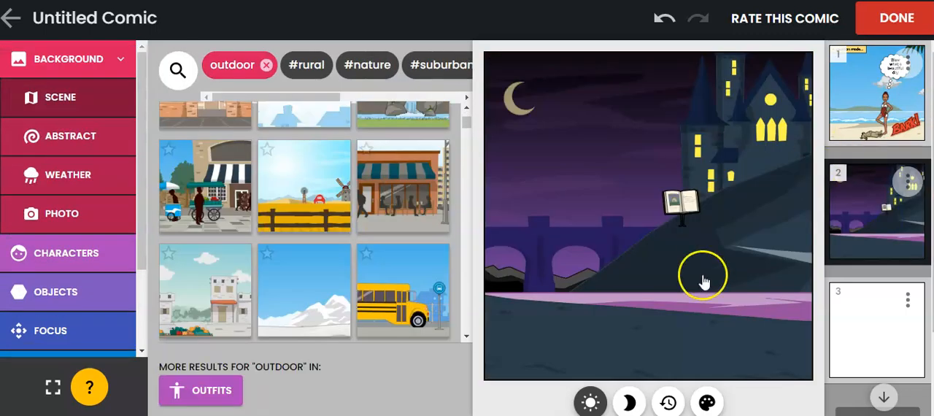
{"action": "left_click", "coordinate": [365, 73]}
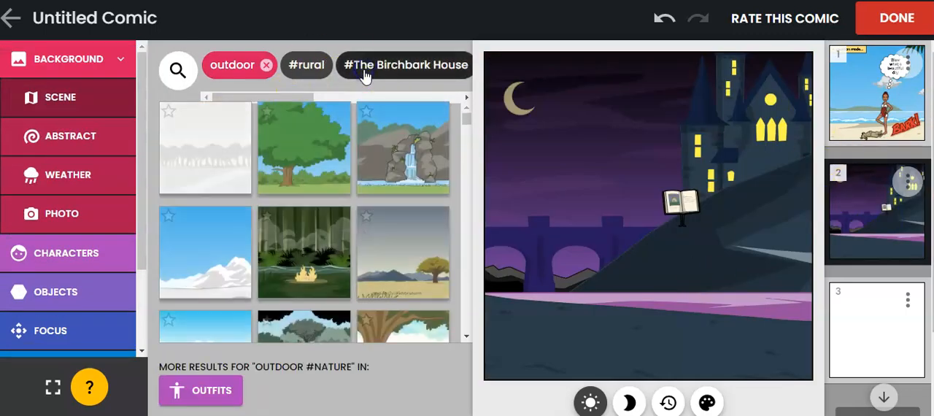
{"action": "left_click", "coordinate": [409, 146]}
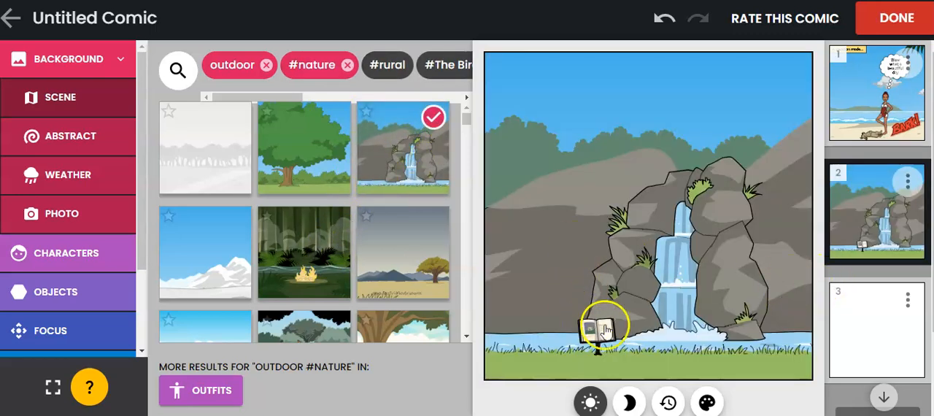
{"action": "left_click", "coordinate": [603, 330]}
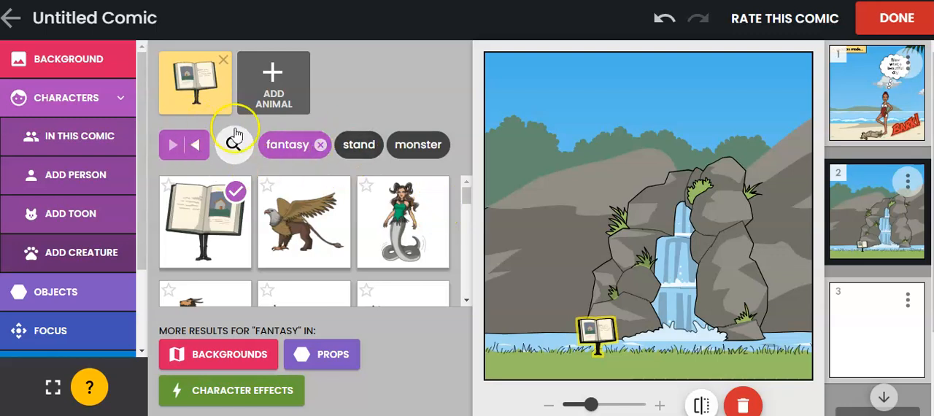
{"action": "left_click", "coordinate": [224, 60]}
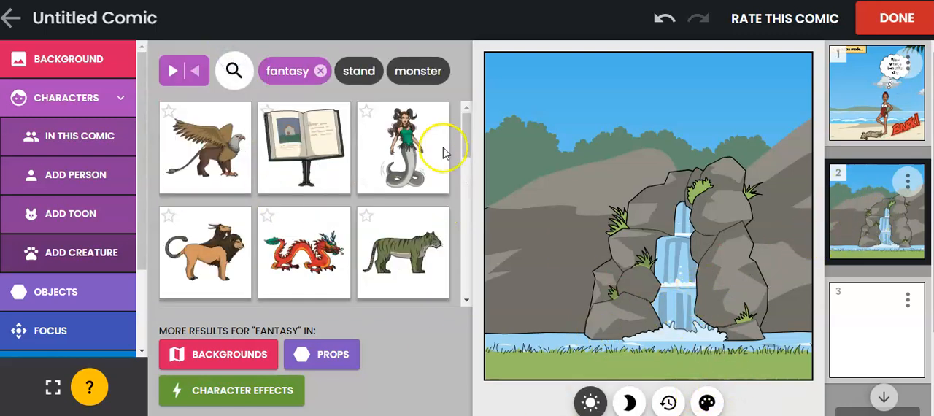
Replace the creatures' "fantasy" filter with "wildlife" and add the green frog to panel 2
{"action": "left_click", "coordinate": [68, 177]}
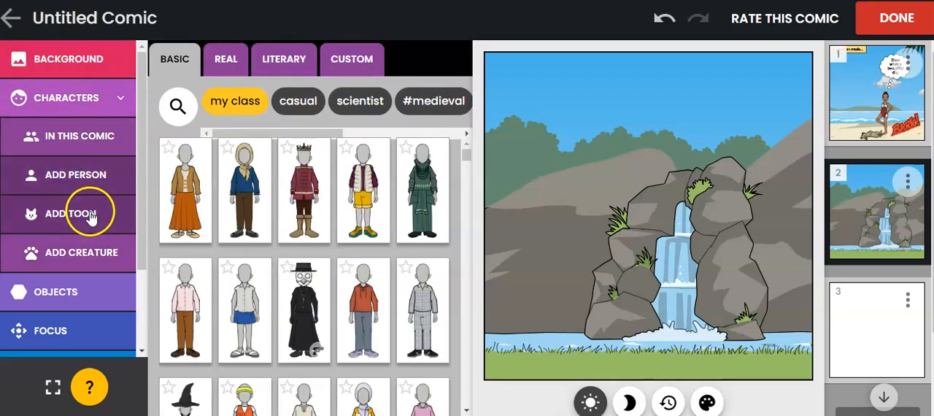
{"action": "left_click", "coordinate": [79, 254]}
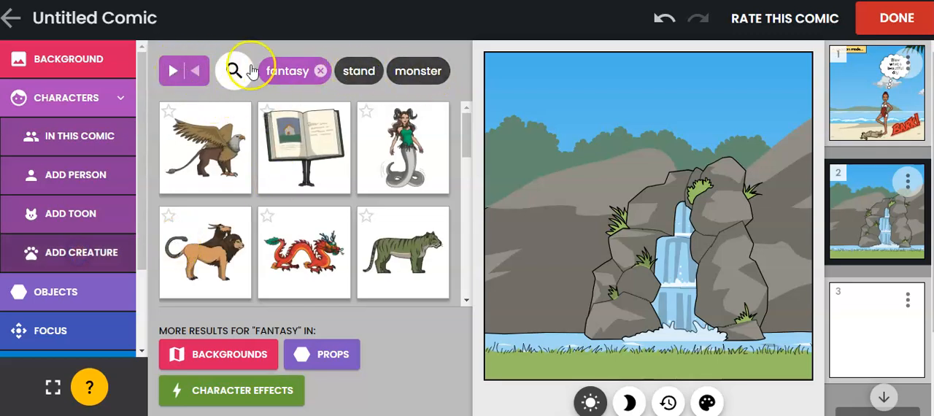
{"action": "left_click", "coordinate": [320, 70]}
{"action": "left_click_drag", "start_coordinate": [373, 98], "coordinate": [431, 91]}
{"action": "left_click", "coordinate": [374, 58]}
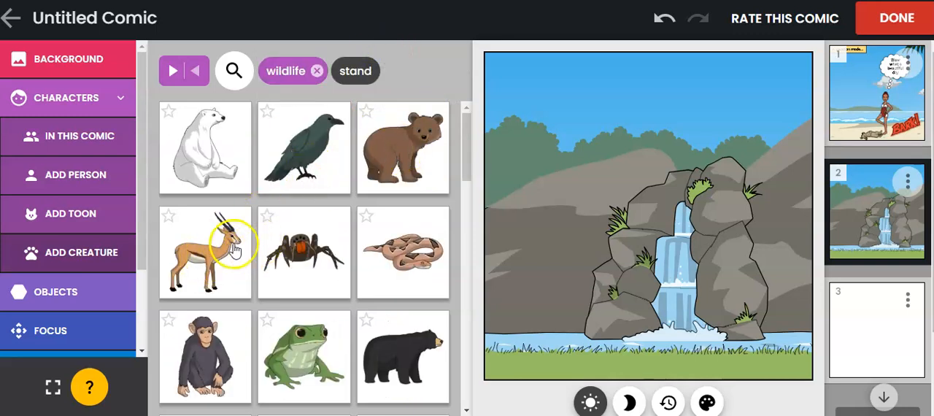
{"action": "scroll", "coordinate": [291, 286], "scroll_direction": "down", "scroll_amount": 1}
{"action": "left_click", "coordinate": [305, 292]}
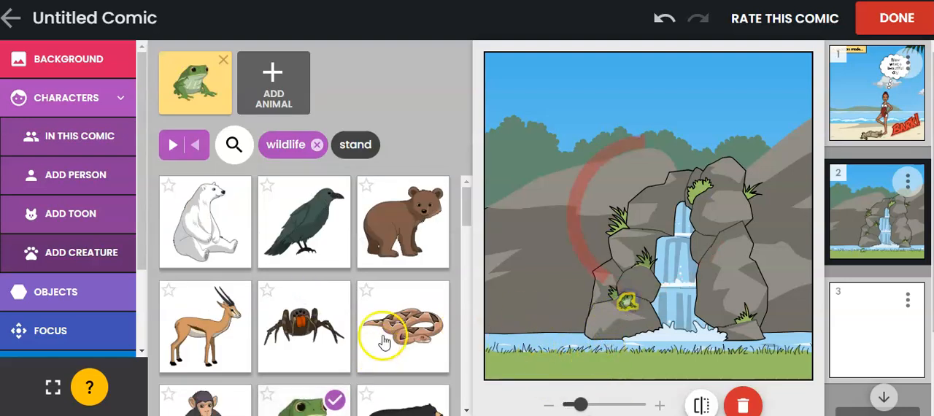
Browse the wildlife creatures and replace the frog in panel 2 with the brown turtle
{"action": "scroll", "coordinate": [292, 281], "scroll_direction": "down", "scroll_amount": 2}
{"action": "scroll", "coordinate": [292, 285], "scroll_direction": "down", "scroll_amount": 2}
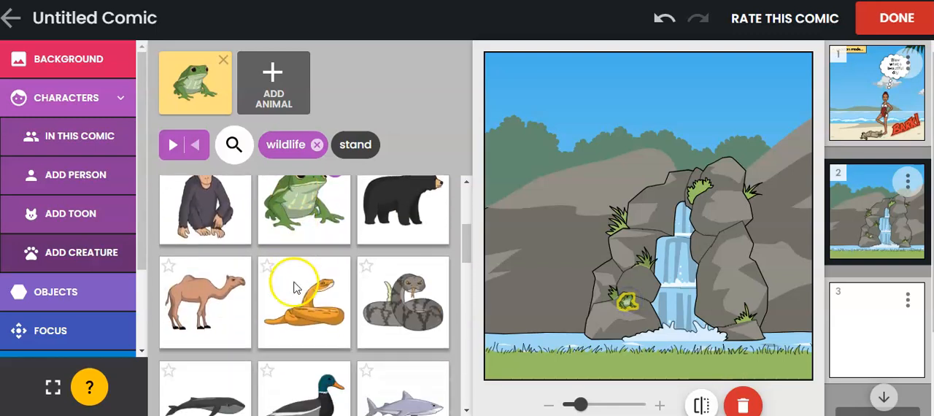
{"action": "left_click", "coordinate": [626, 371]}
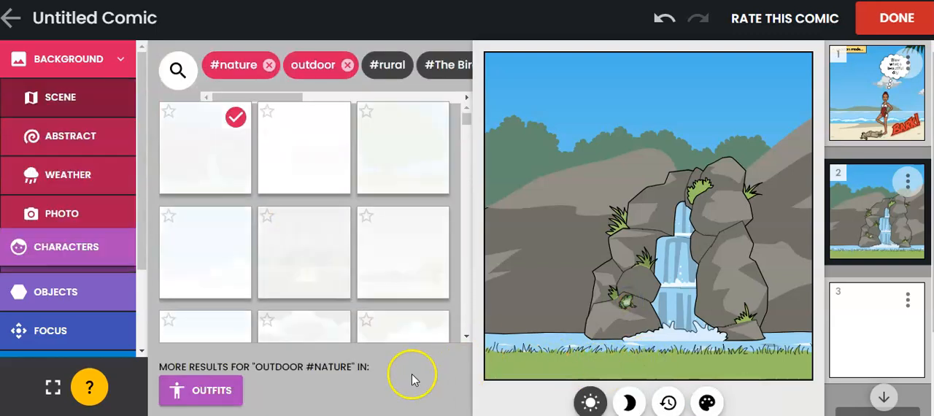
{"action": "left_click", "coordinate": [71, 252]}
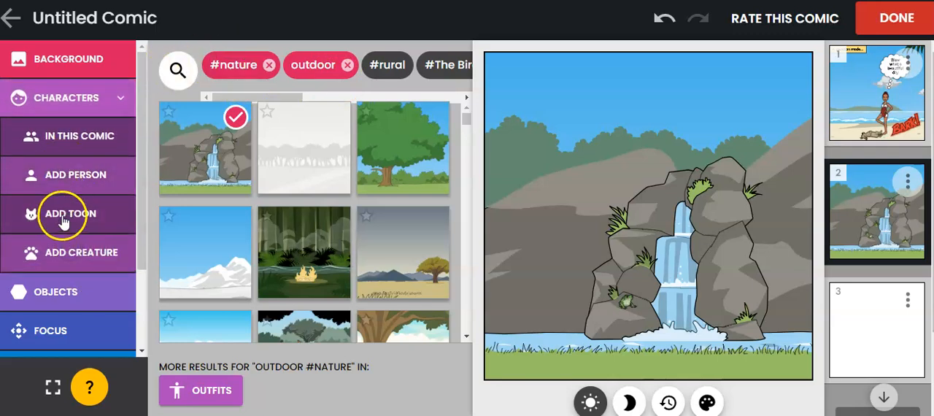
{"action": "left_click", "coordinate": [68, 252]}
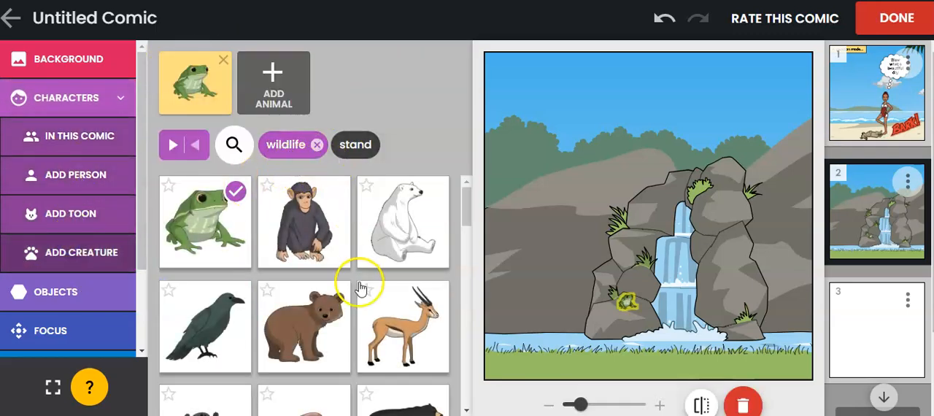
{"action": "scroll", "coordinate": [358, 285], "scroll_direction": "down", "scroll_amount": 5}
{"action": "scroll", "coordinate": [358, 289], "scroll_direction": "down", "scroll_amount": 1}
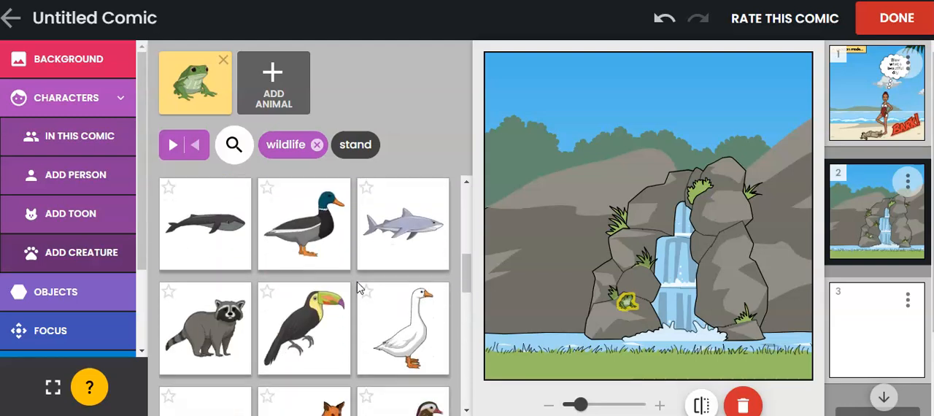
{"action": "scroll", "coordinate": [296, 275], "scroll_direction": "down", "scroll_amount": 3}
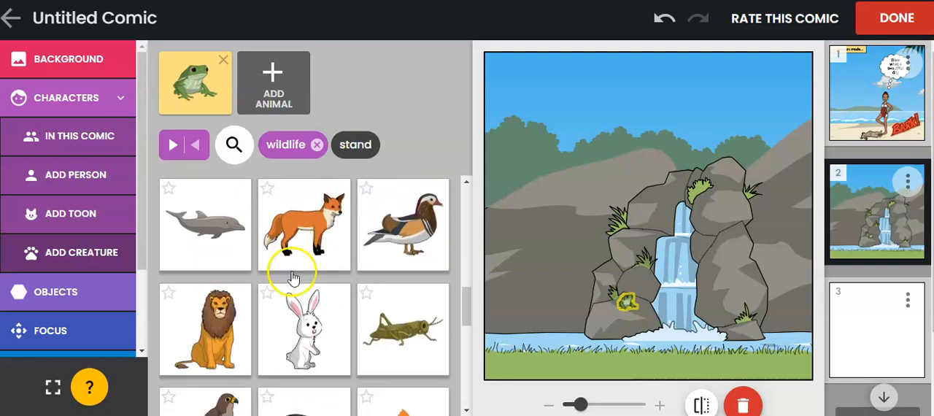
{"action": "scroll", "coordinate": [332, 288], "scroll_direction": "down", "scroll_amount": 2}
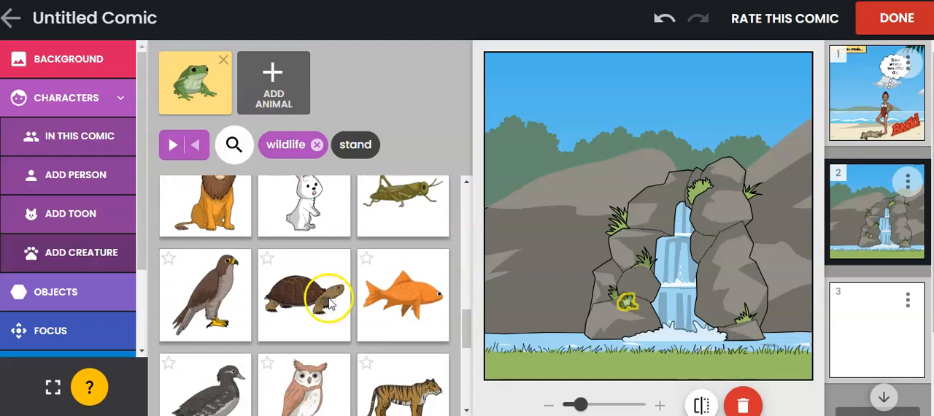
{"action": "left_click", "coordinate": [316, 305]}
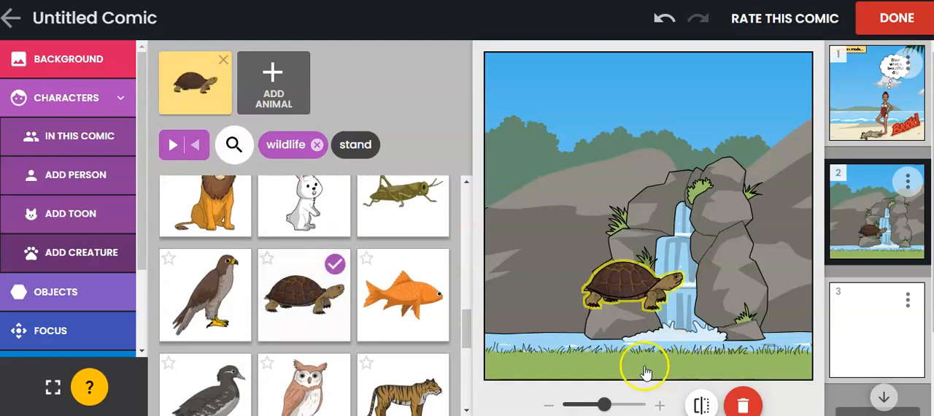
Move the turtle onto the grass to the right of the waterfall's base and flip it to face left
{"action": "left_click_drag", "start_coordinate": [625, 286], "coordinate": [695, 353]}
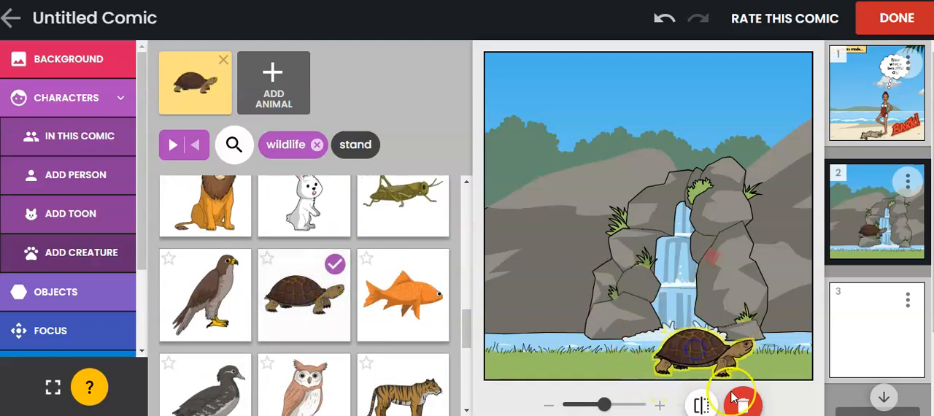
{"action": "left_click", "coordinate": [702, 405]}
{"action": "left_click_drag", "start_coordinate": [695, 356], "coordinate": [730, 355]}
Try the close-up regular focus and the dramatic focus on panel 2, and apply the first regular focus view
{"action": "left_click", "coordinate": [64, 332]}
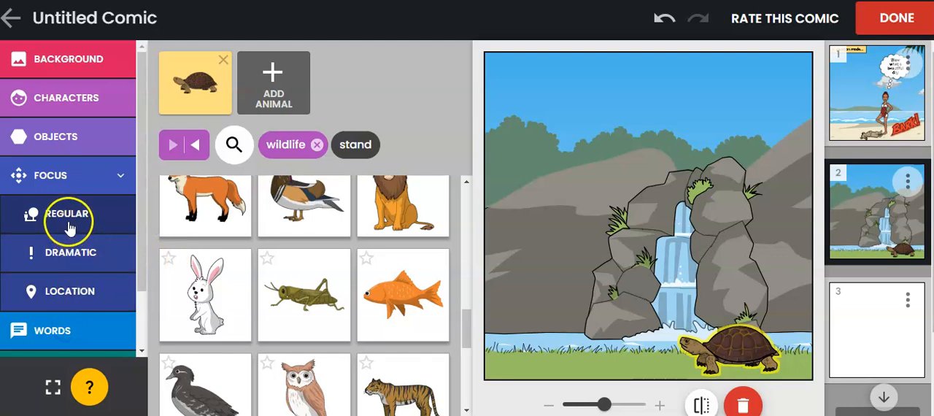
{"action": "left_click", "coordinate": [68, 227]}
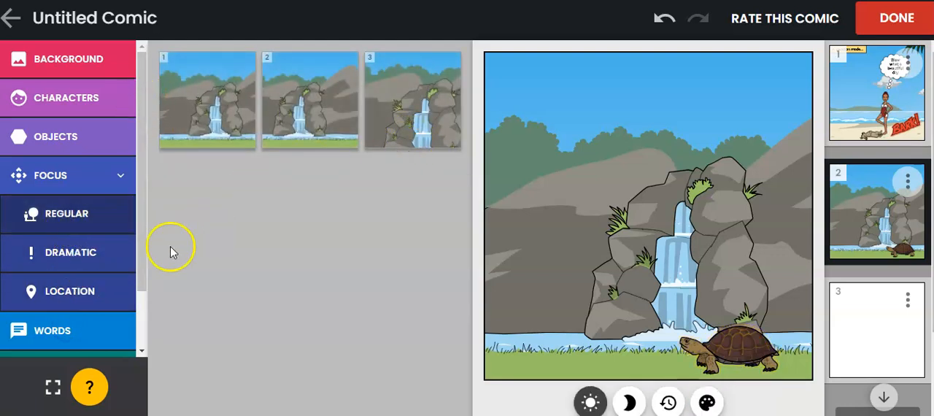
{"action": "left_click", "coordinate": [424, 134]}
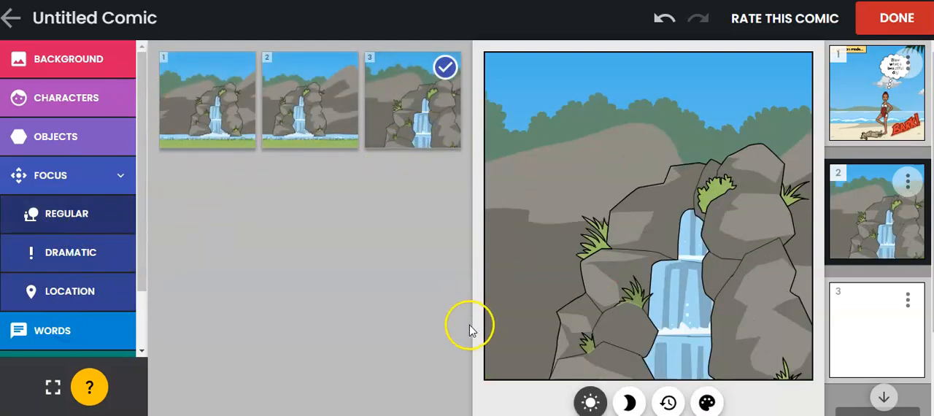
{"action": "left_click", "coordinate": [652, 241]}
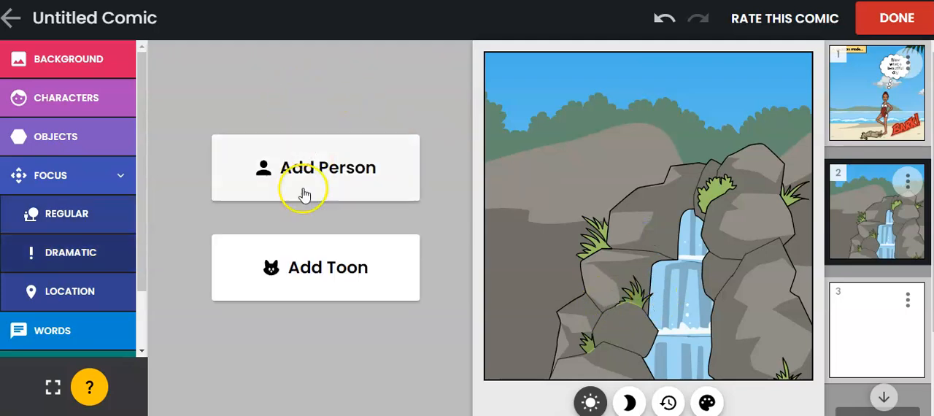
{"action": "left_click", "coordinate": [76, 214]}
{"action": "left_click", "coordinate": [214, 116]}
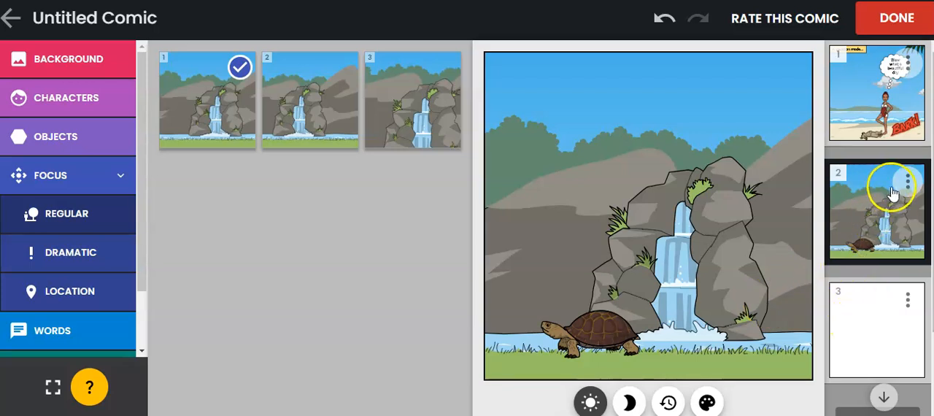
Give panel 3 the outdoor #nature background with the large green tree and add the raccoon toon to it
{"action": "left_click", "coordinate": [882, 312]}
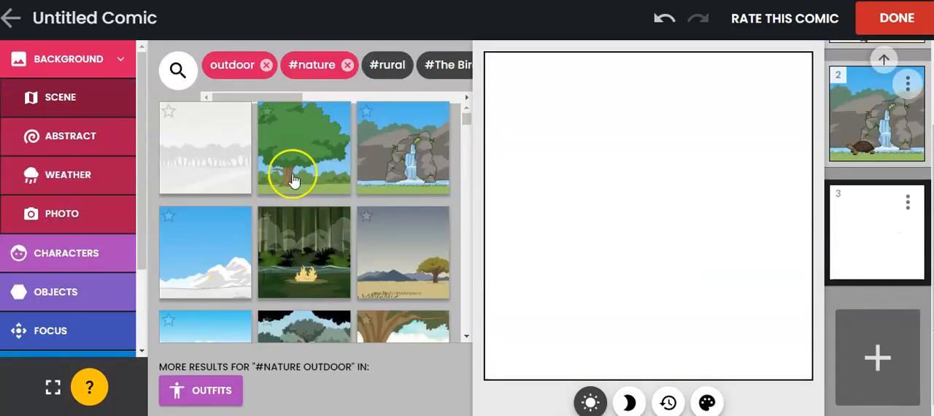
{"action": "left_click", "coordinate": [293, 180]}
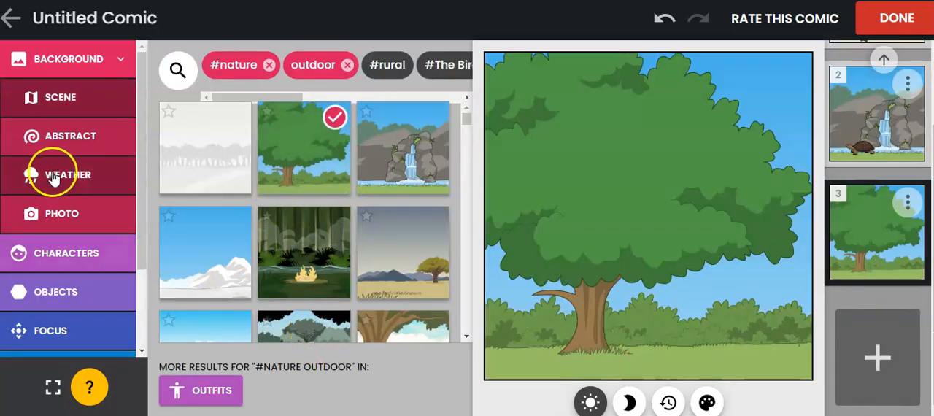
{"action": "left_click", "coordinate": [73, 252]}
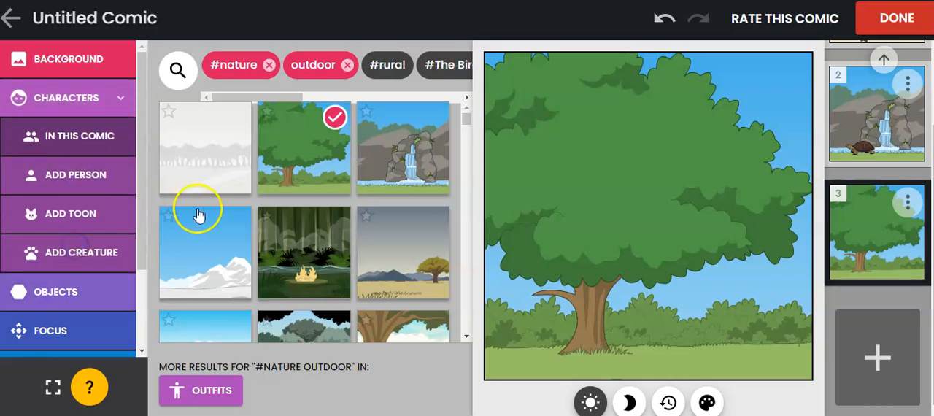
{"action": "left_click", "coordinate": [73, 213]}
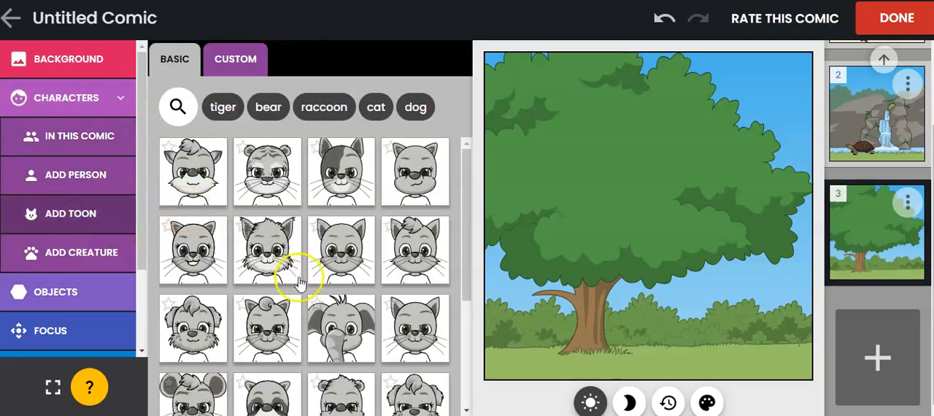
{"action": "left_click", "coordinate": [324, 107]}
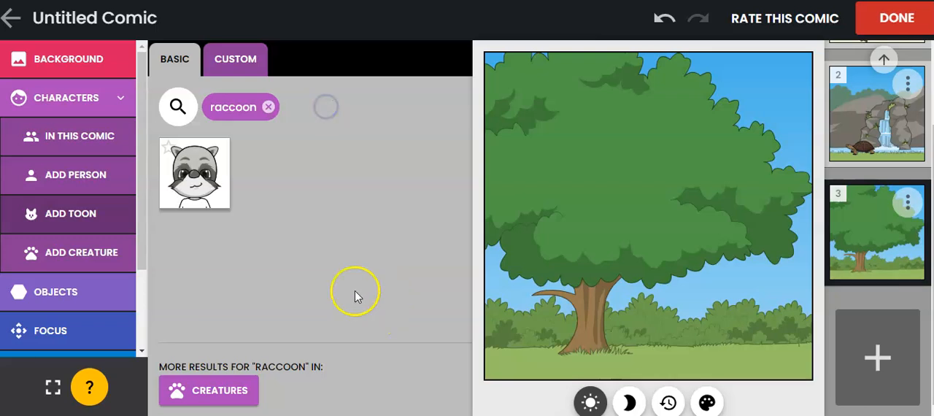
{"action": "left_click", "coordinate": [195, 175]}
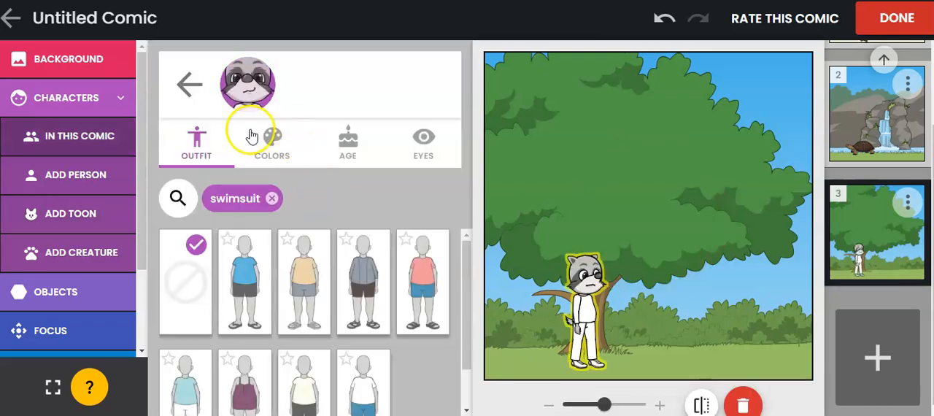
Give the raccoon the darker grey coloring, set its age to 18, and choose the eyes with lashes
{"action": "left_click", "coordinate": [252, 137]}
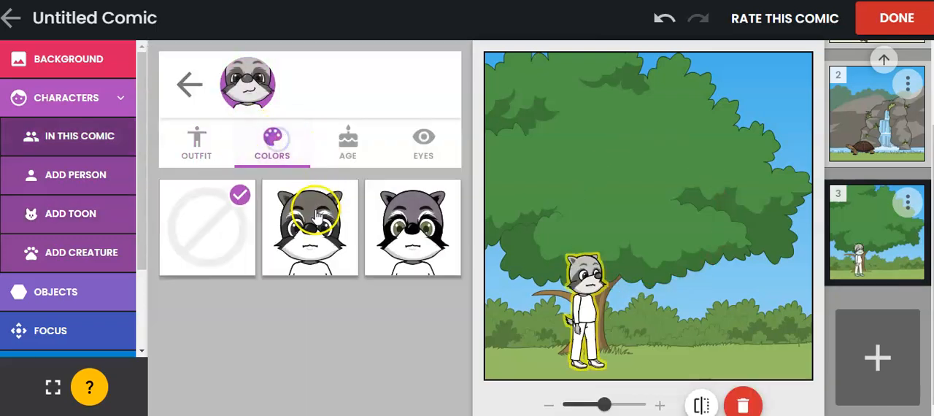
{"action": "left_click", "coordinate": [412, 231]}
{"action": "left_click", "coordinate": [348, 142]}
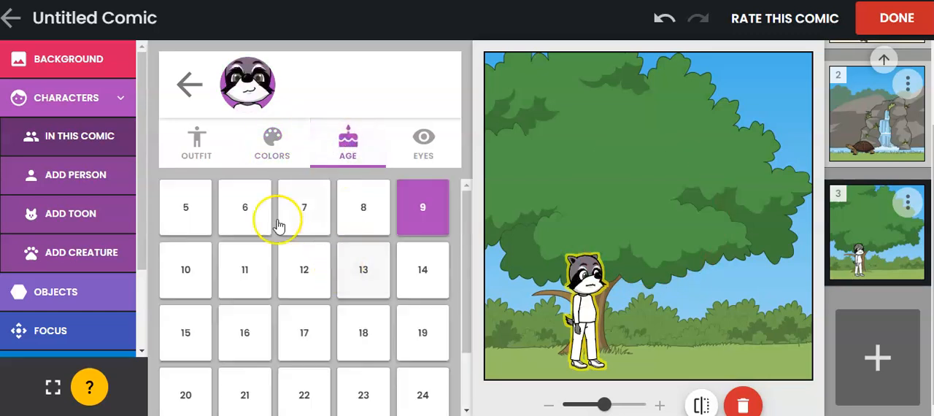
{"action": "left_click", "coordinate": [362, 336]}
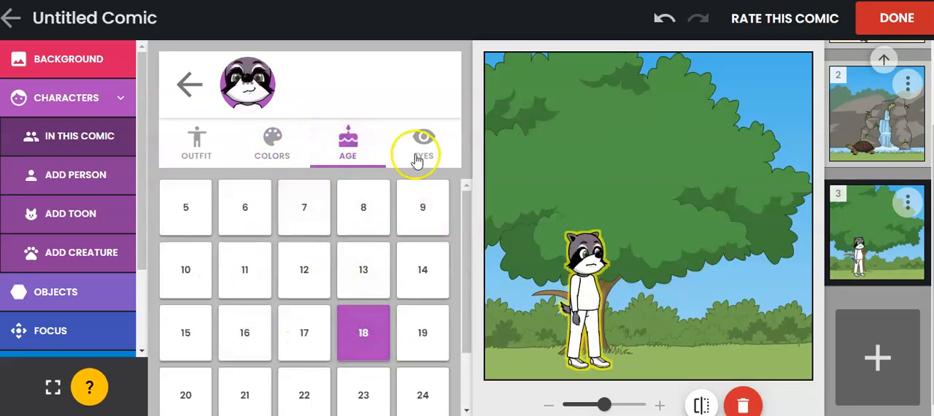
{"action": "left_click", "coordinate": [417, 157]}
{"action": "left_click", "coordinate": [230, 203]}
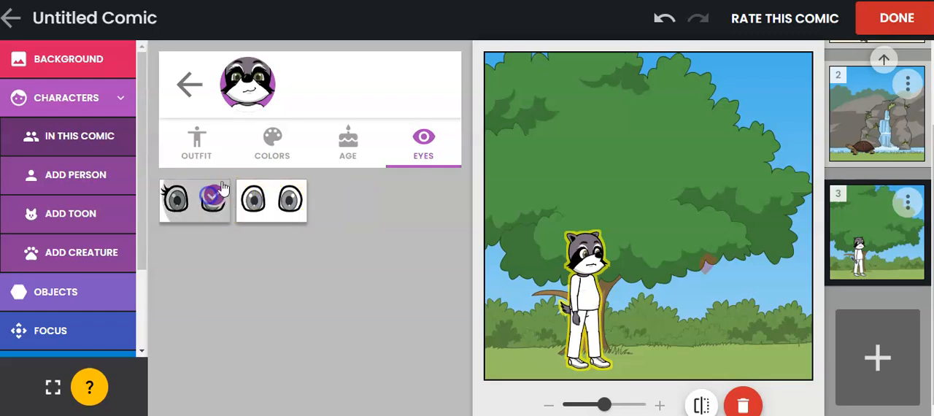
Dress the raccoon in the white T-shirt and blue shorts swimsuit outfit and clear the "swimsuit" filter
{"action": "left_click", "coordinate": [195, 142]}
{"action": "scroll", "coordinate": [365, 273], "scroll_direction": "down", "scroll_amount": 1}
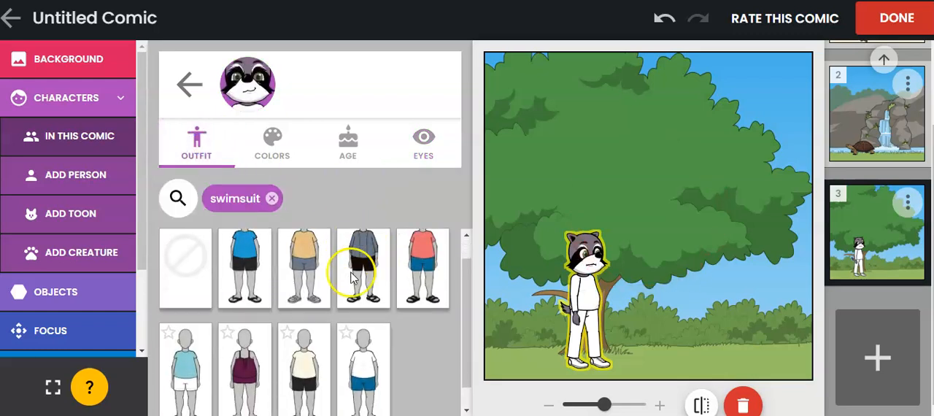
{"action": "left_click", "coordinate": [254, 360]}
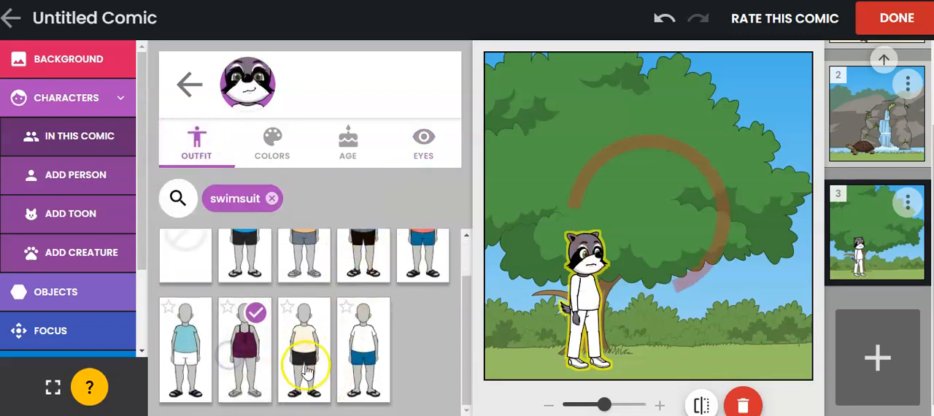
{"action": "left_click", "coordinate": [359, 357]}
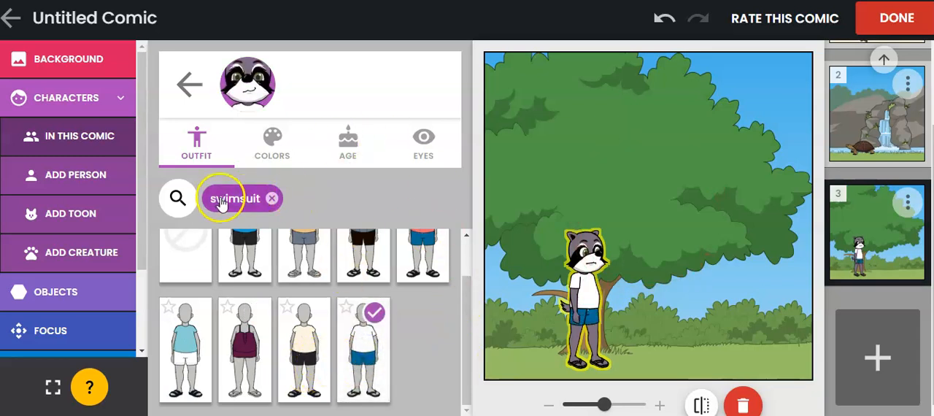
{"action": "left_click", "coordinate": [270, 199]}
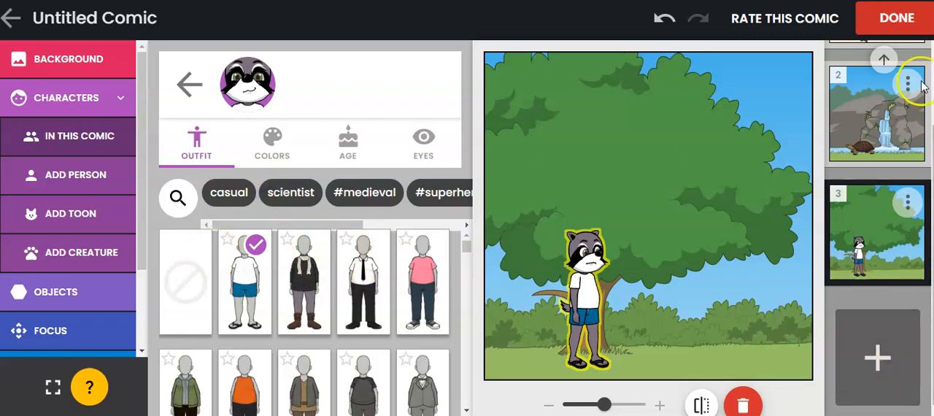
Rename the comic "Practice", finish editing, and publish it
{"action": "left_click", "coordinate": [87, 18]}
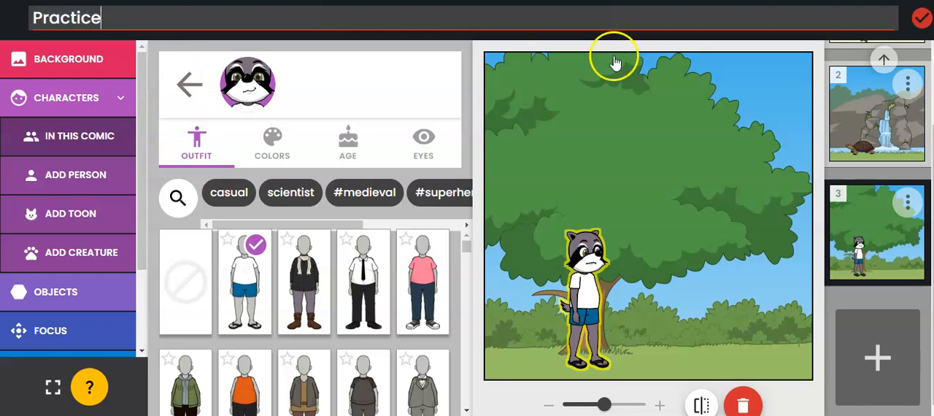
{"action": "left_click", "coordinate": [921, 17]}
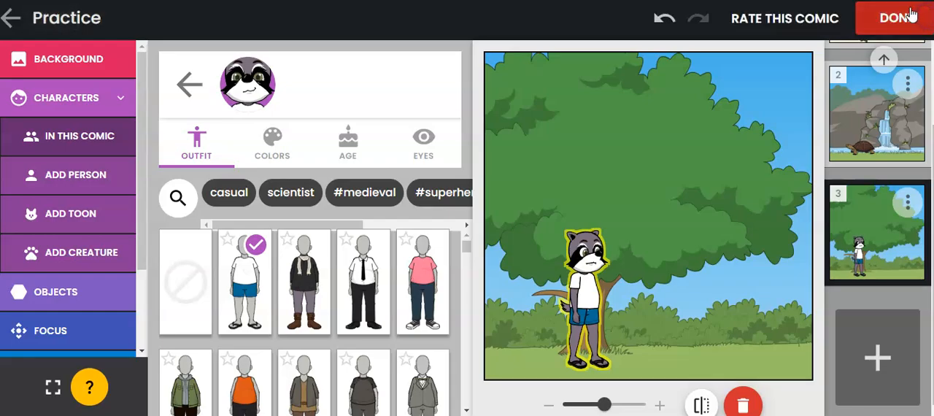
{"action": "left_click", "coordinate": [908, 17]}
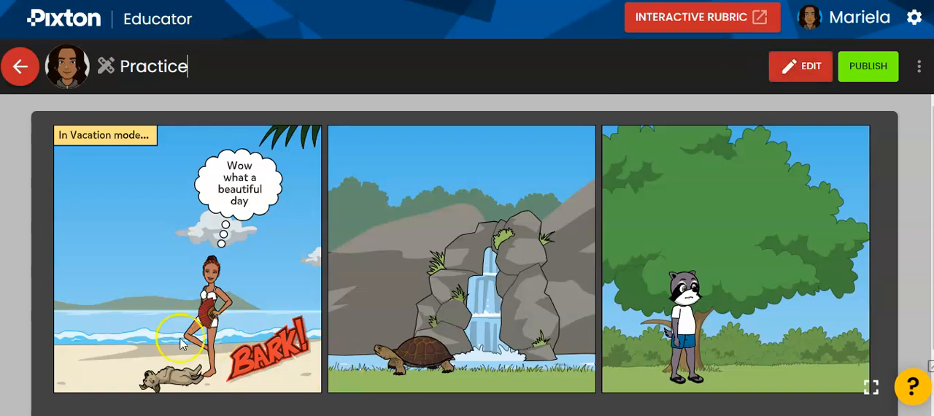
{"action": "left_click", "coordinate": [868, 66]}
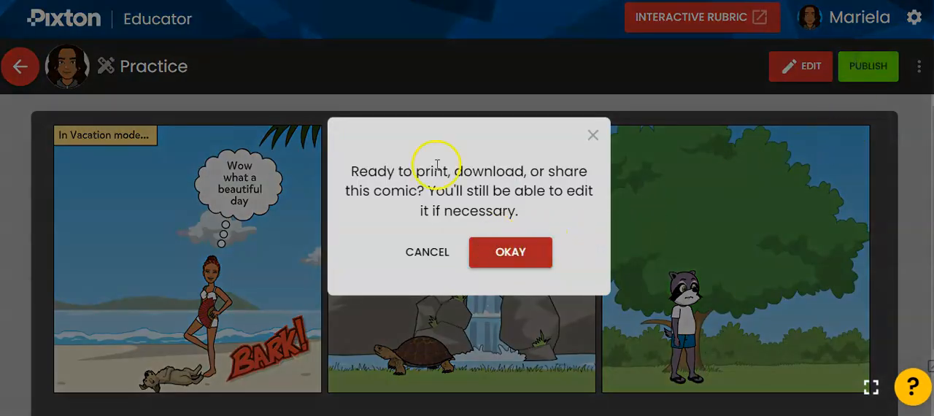
{"action": "left_click", "coordinate": [506, 251]}
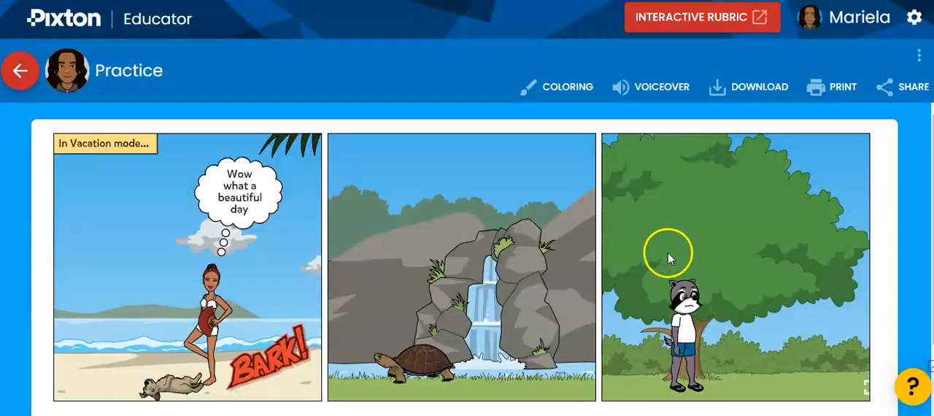
Preview the published comic's coloring version, turn on its voiceover, and look at the download options
{"action": "left_click", "coordinate": [563, 88]}
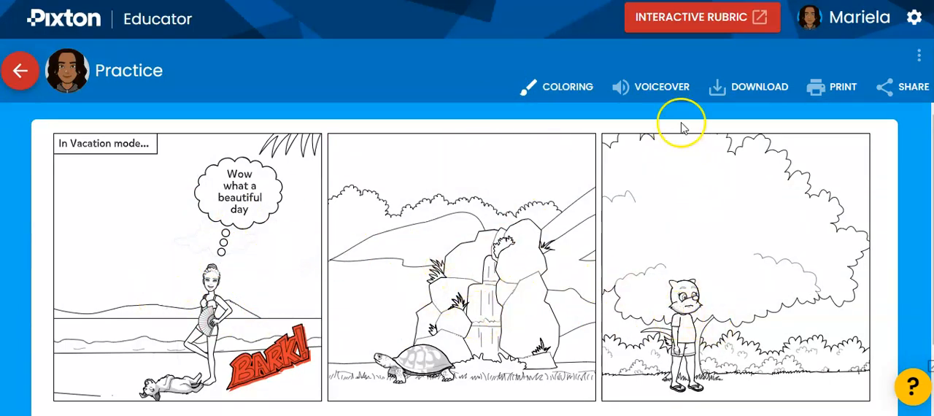
{"action": "left_click", "coordinate": [677, 89]}
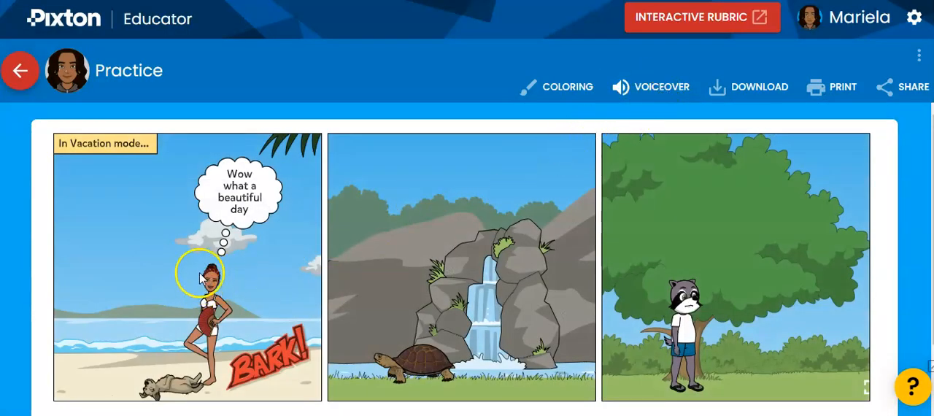
{"action": "left_click", "coordinate": [759, 92]}
{"action": "left_click", "coordinate": [593, 145]}
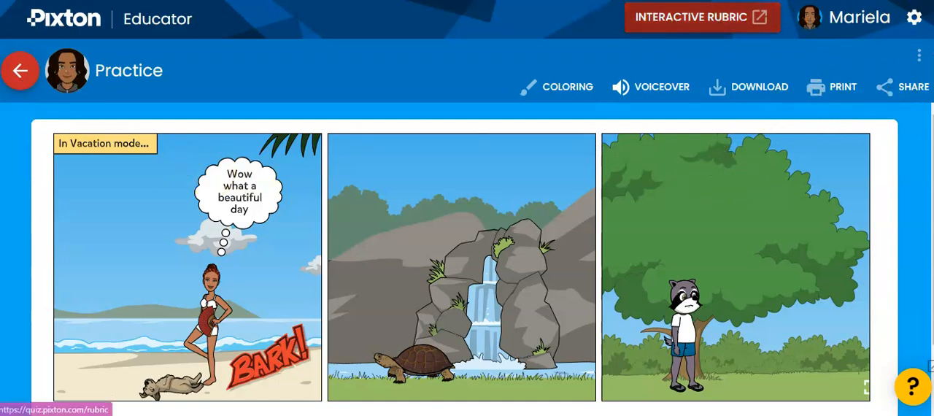
Return to the educator home page and look through the creation options, including Staff Photos and Content Packs
{"action": "left_click", "coordinate": [80, 28]}
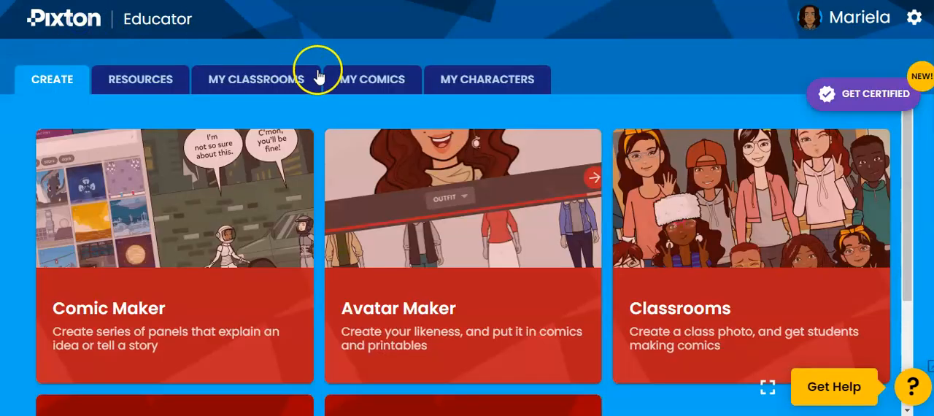
{"action": "scroll", "coordinate": [441, 325], "scroll_direction": "down", "scroll_amount": 1}
{"action": "scroll", "coordinate": [440, 324], "scroll_direction": "down", "scroll_amount": 2}
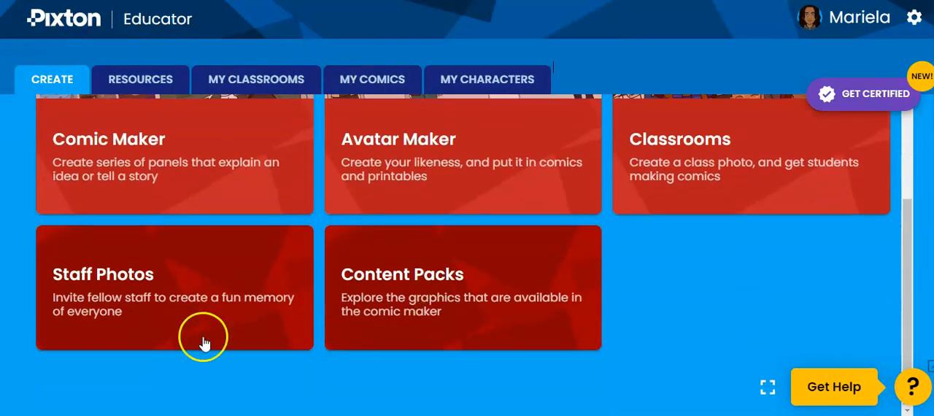
{"action": "scroll", "coordinate": [642, 292], "scroll_direction": "up", "scroll_amount": 1}
{"action": "scroll", "coordinate": [670, 325], "scroll_direction": "up", "scroll_amount": 1}
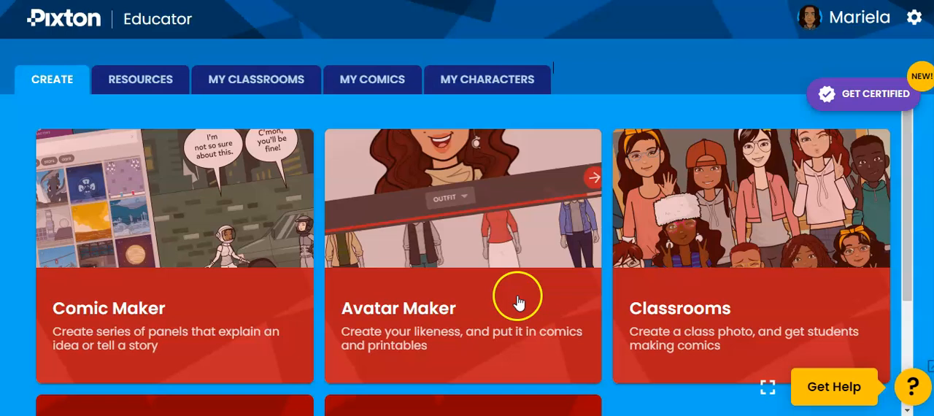